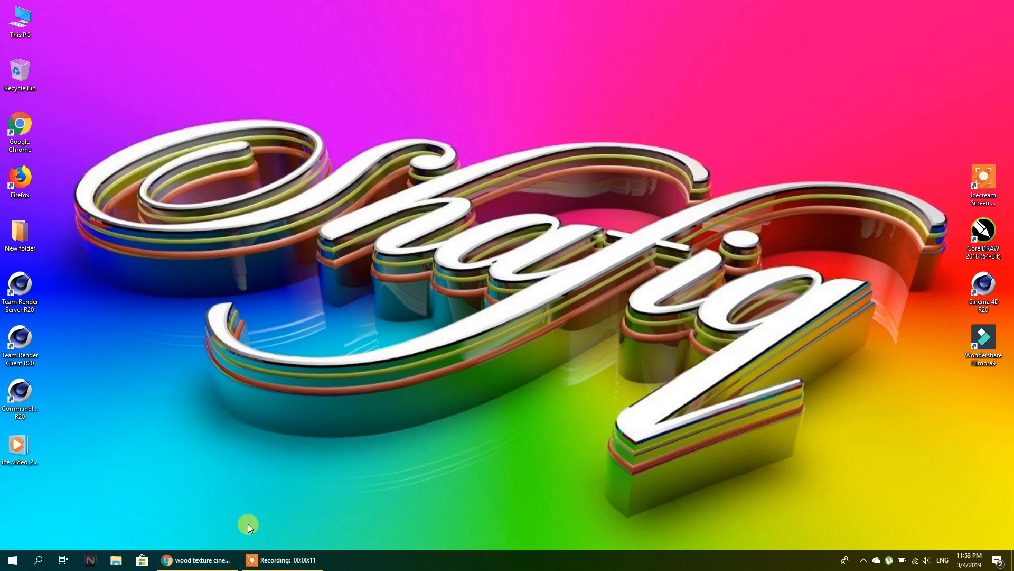
- Close the Chrome browser window and launch Cinema 4D R20 with its empty new project in front
{"action": "right_click", "coordinate": [179, 560]}
{"action": "left_click", "coordinate": [183, 538]}
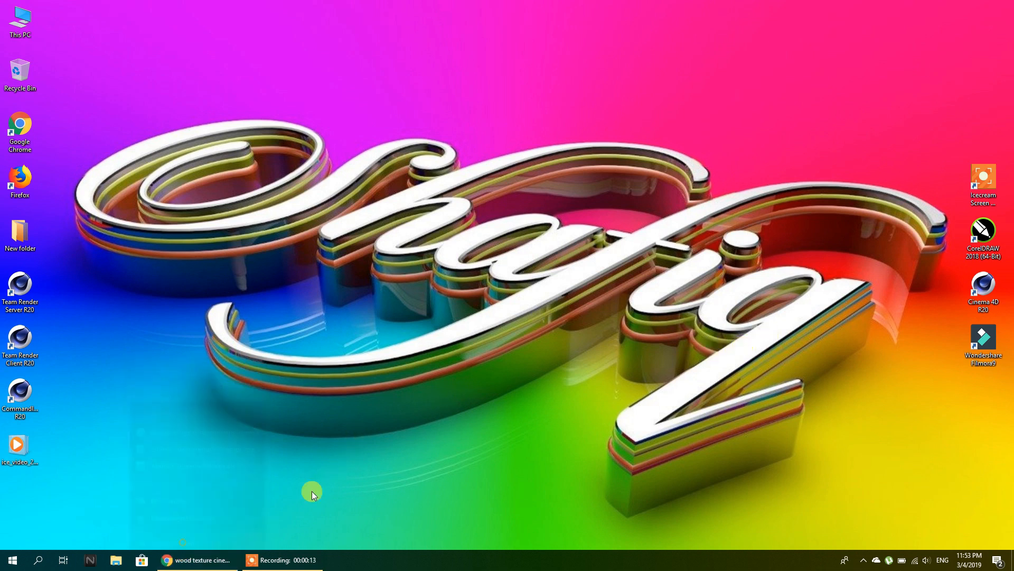
{"action": "double_click", "coordinate": [984, 285]}
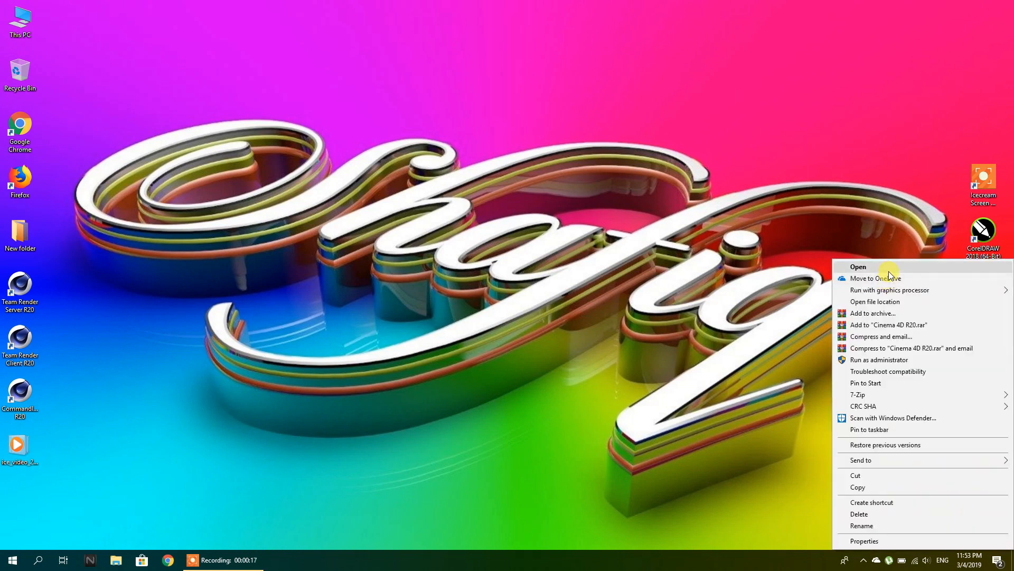
{"action": "left_click", "coordinate": [890, 270]}
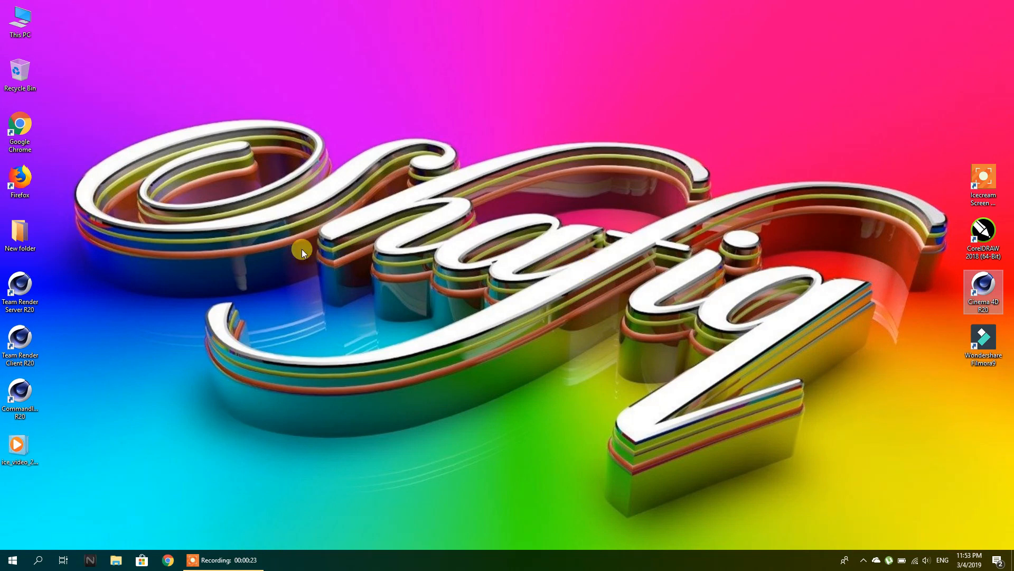
{"action": "left_click_drag", "start_coordinate": [73, 284], "coordinate": [9, 393]}
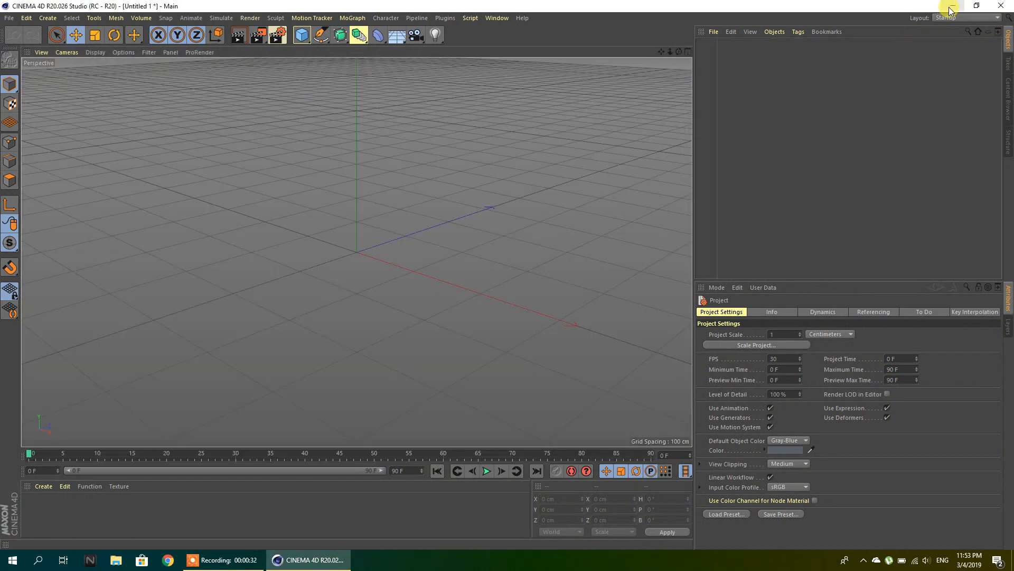
{"action": "left_click", "coordinate": [951, 9]}
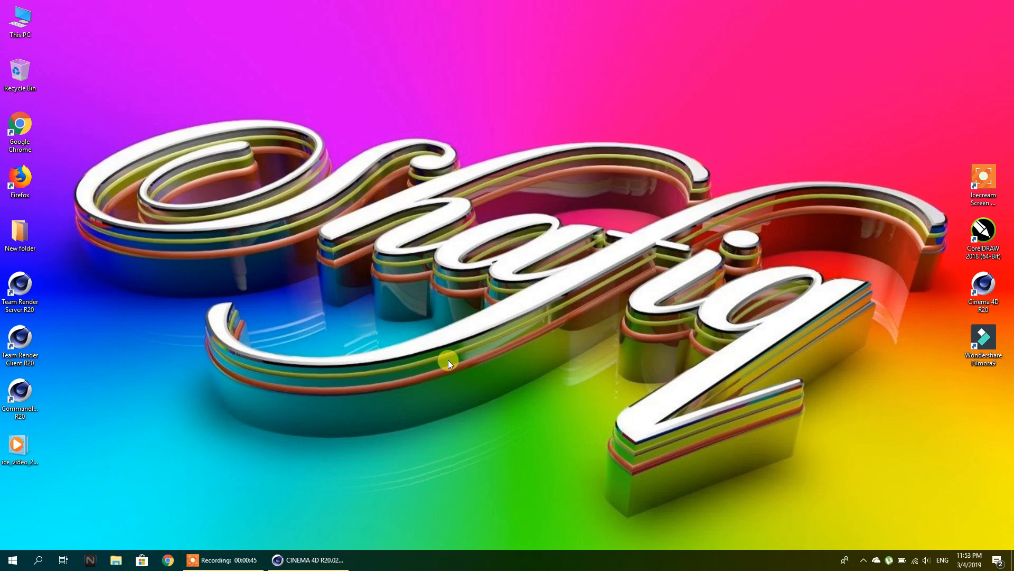
{"action": "left_click", "coordinate": [278, 564]}
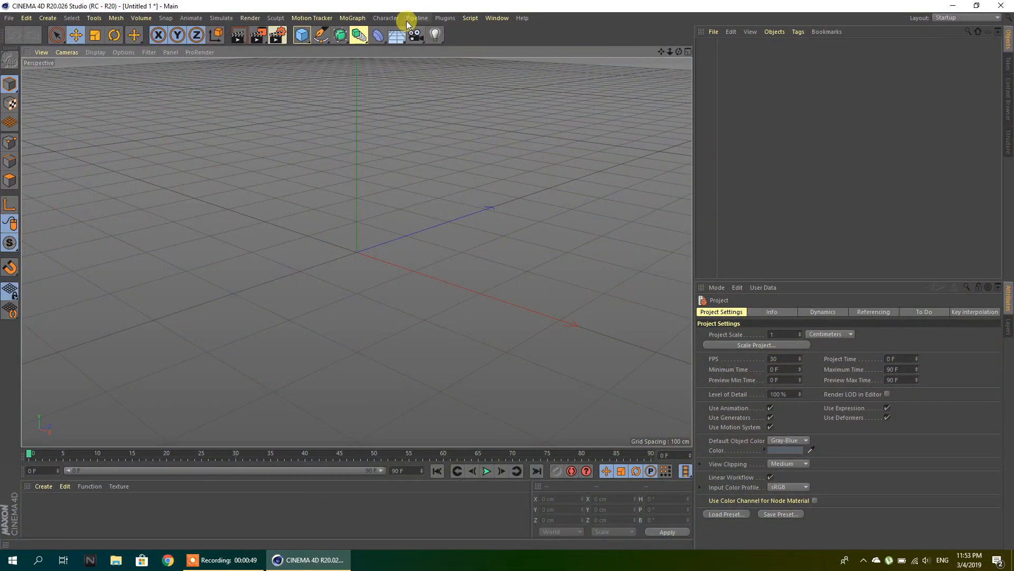
- Add a MoText object to the scene and set its text alignment to Middle at the world origin
{"action": "left_click", "coordinate": [366, 19]}
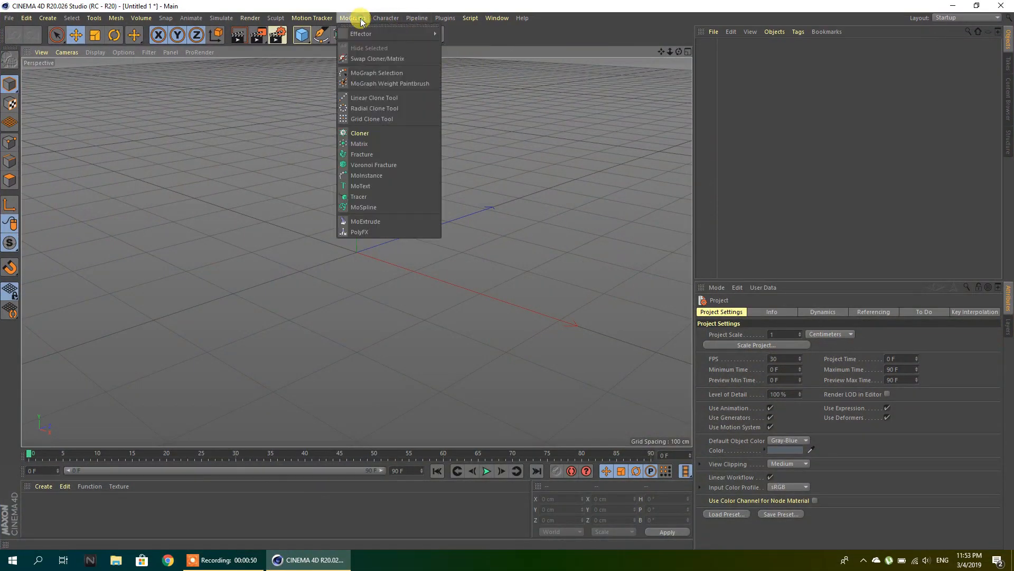
{"action": "left_click", "coordinate": [359, 186]}
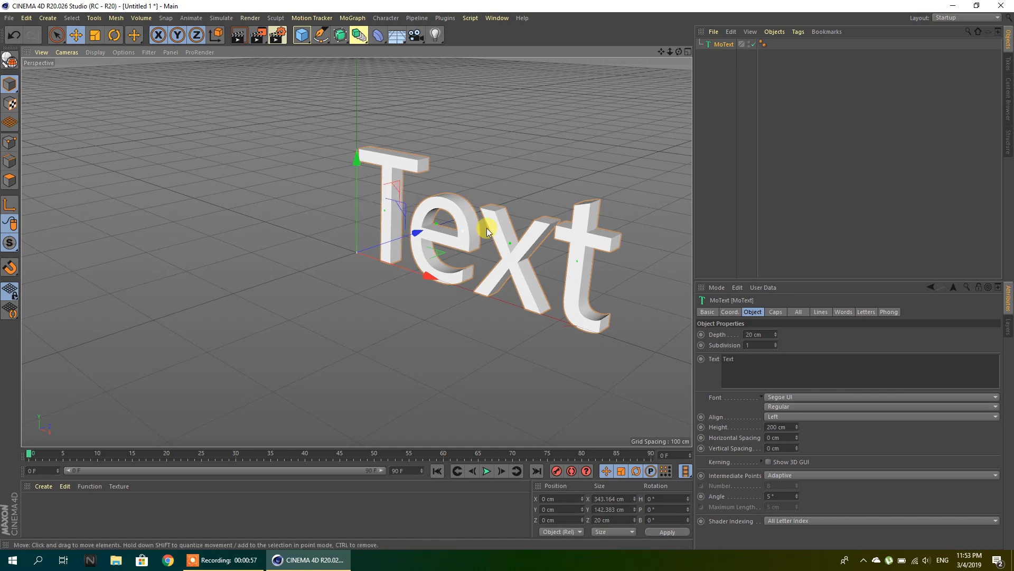
{"action": "left_click_drag", "start_coordinate": [428, 275], "coordinate": [367, 242]}
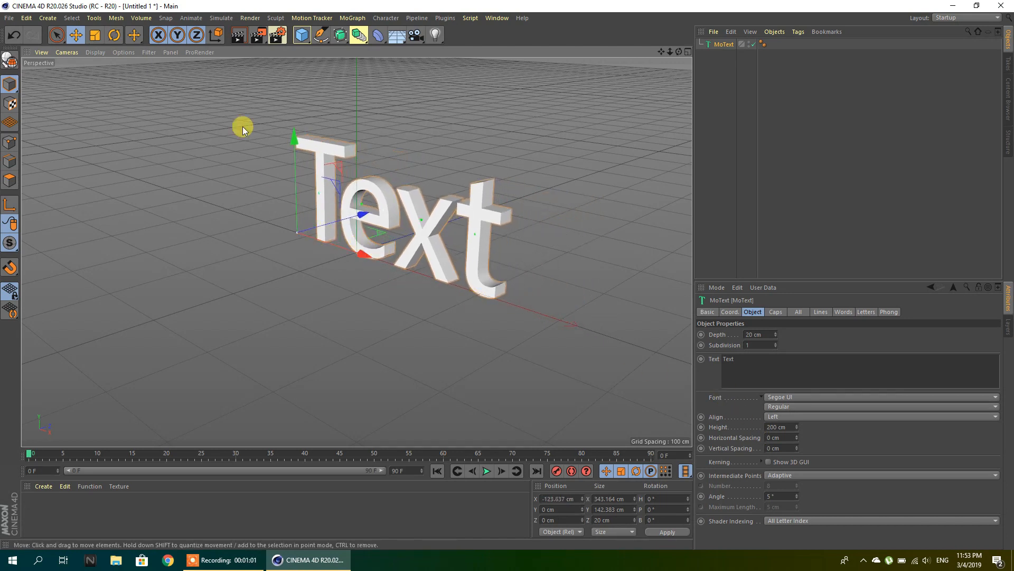
{"action": "left_click", "coordinate": [14, 36]}
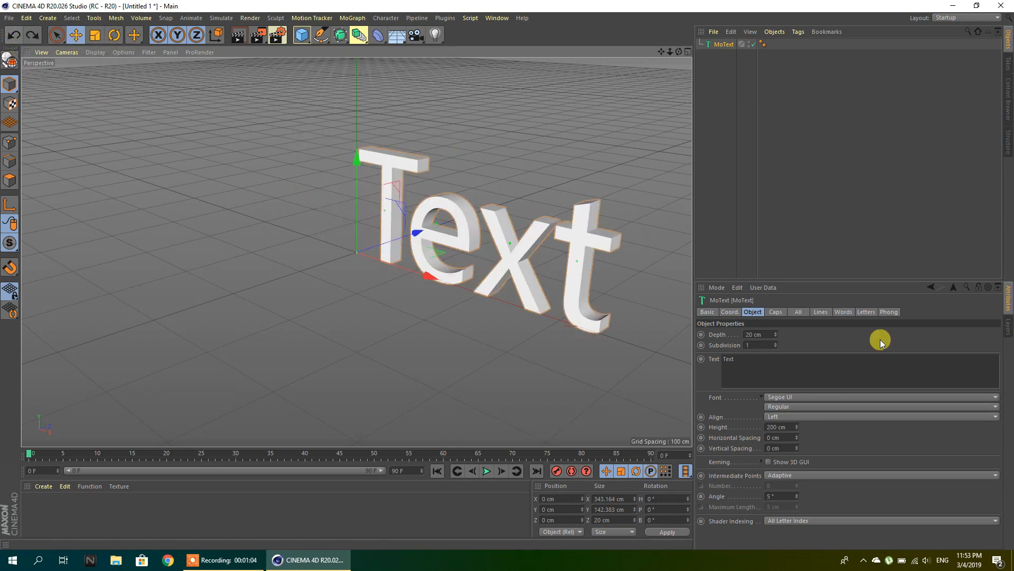
{"action": "left_click", "coordinate": [775, 417]}
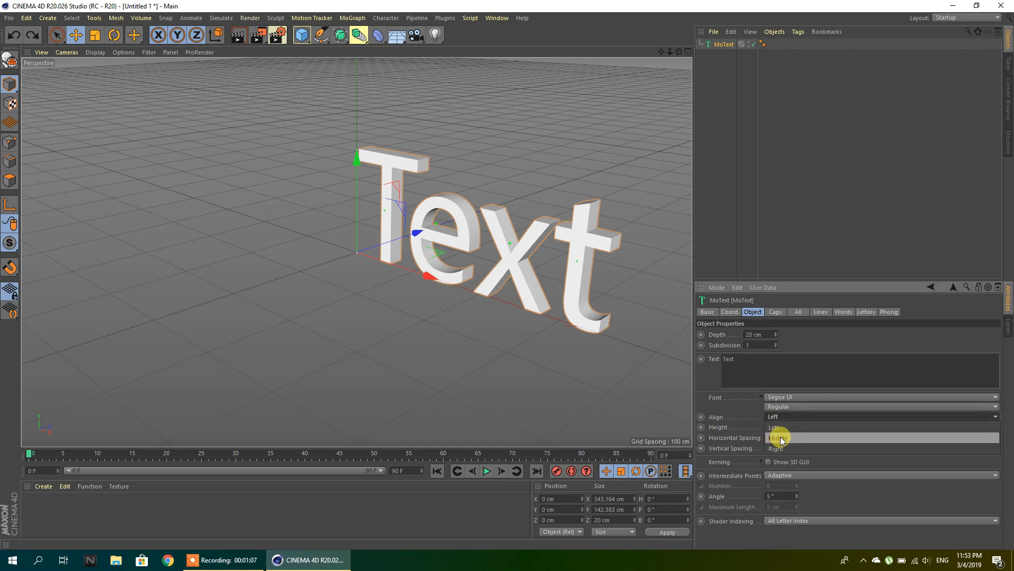
{"action": "left_click", "coordinate": [785, 436]}
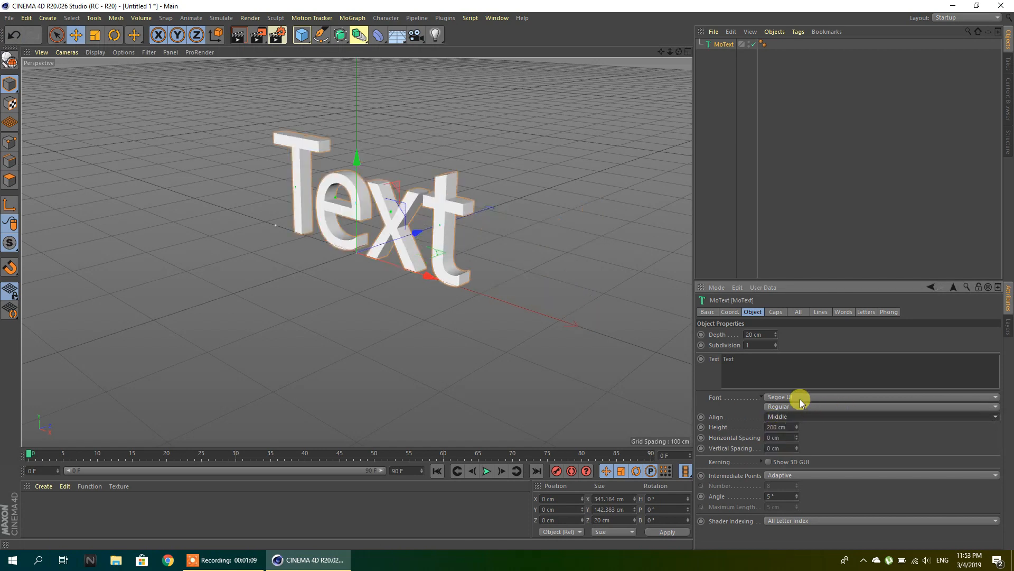
- Replace the MoText object's default text with the person's first name
{"action": "double_click", "coordinate": [732, 359]}
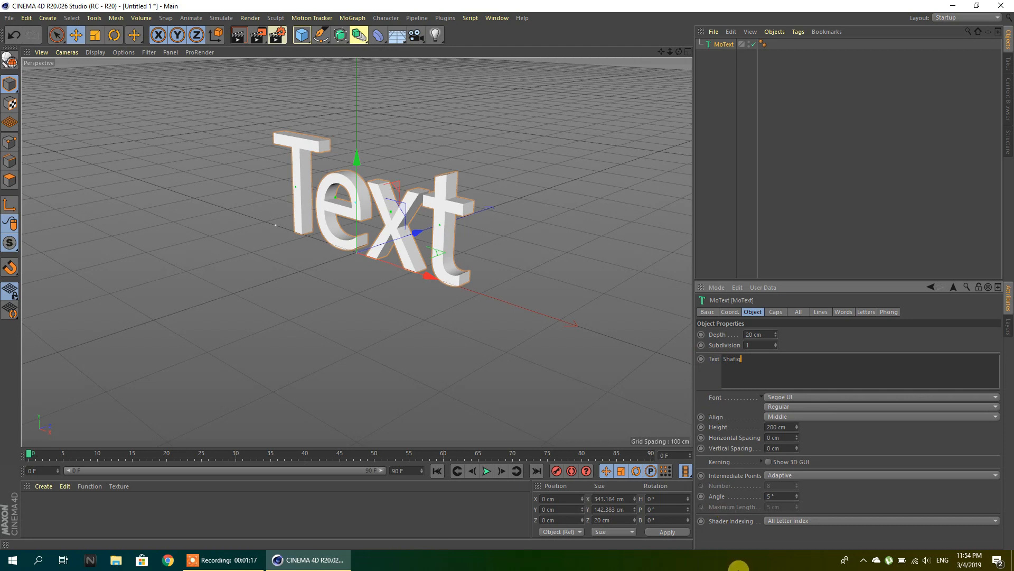
{"action": "left_click", "coordinate": [735, 541]}
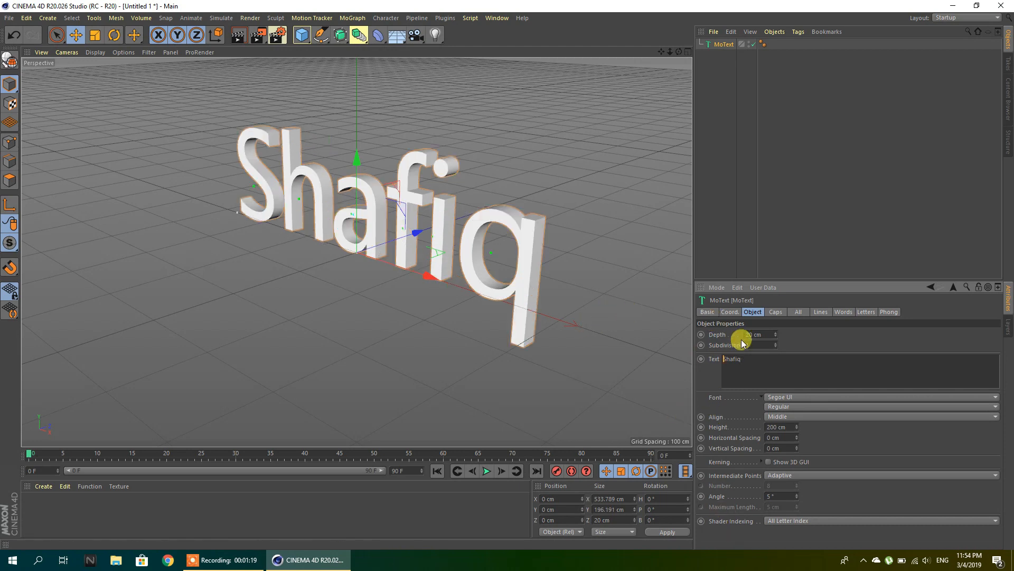
{"action": "left_click_drag", "start_coordinate": [775, 357], "coordinate": [691, 354]}
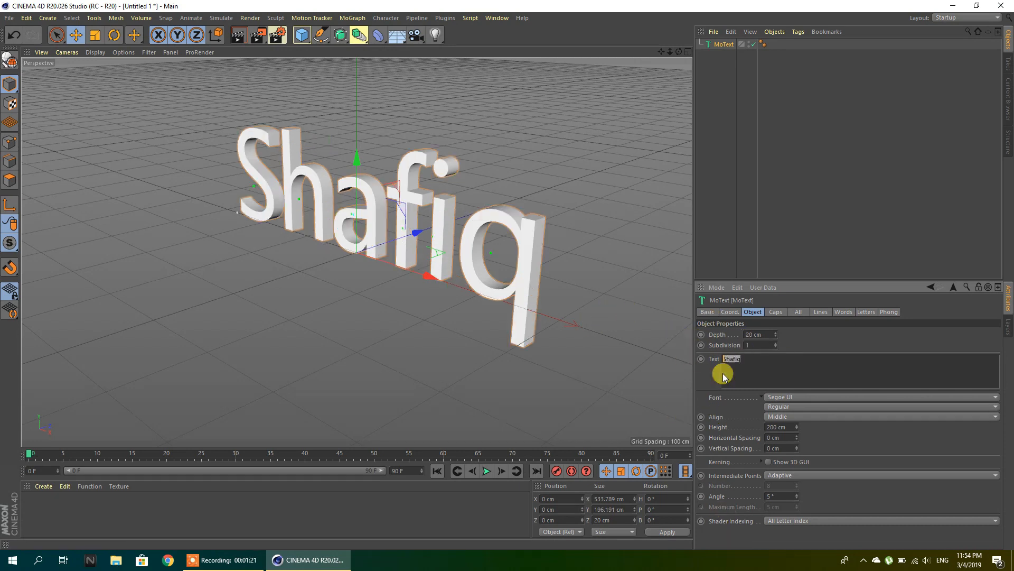
- Look through the MoText object's list of installed fonts for a script typeface
{"action": "left_click", "coordinate": [781, 394]}
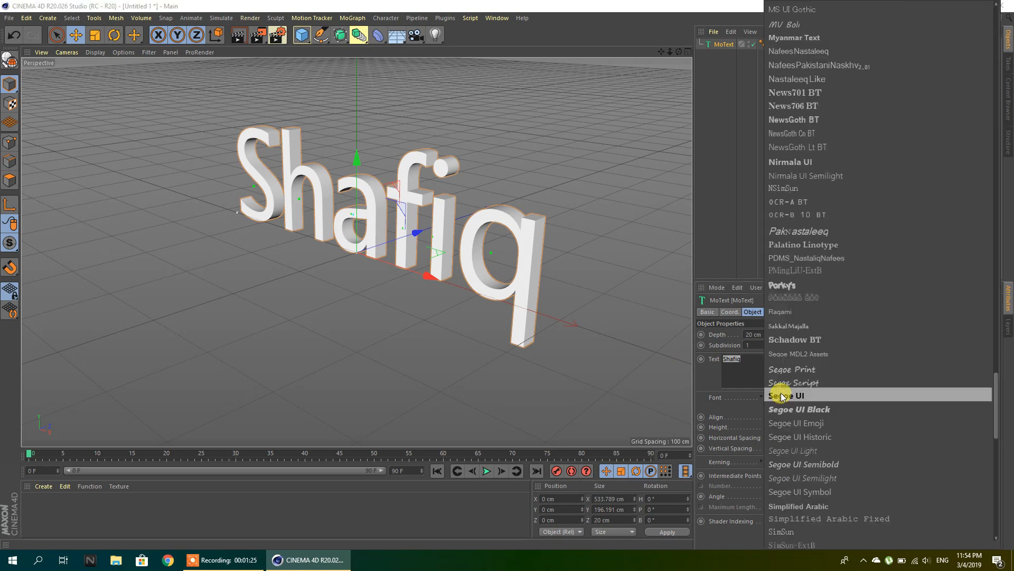
{"action": "scroll", "coordinate": [801, 350], "scroll_direction": "up", "scroll_amount": 15}
{"action": "scroll", "coordinate": [800, 351], "scroll_direction": "up", "scroll_amount": 15}
{"action": "scroll", "coordinate": [800, 353], "scroll_direction": "up", "scroll_amount": 15}
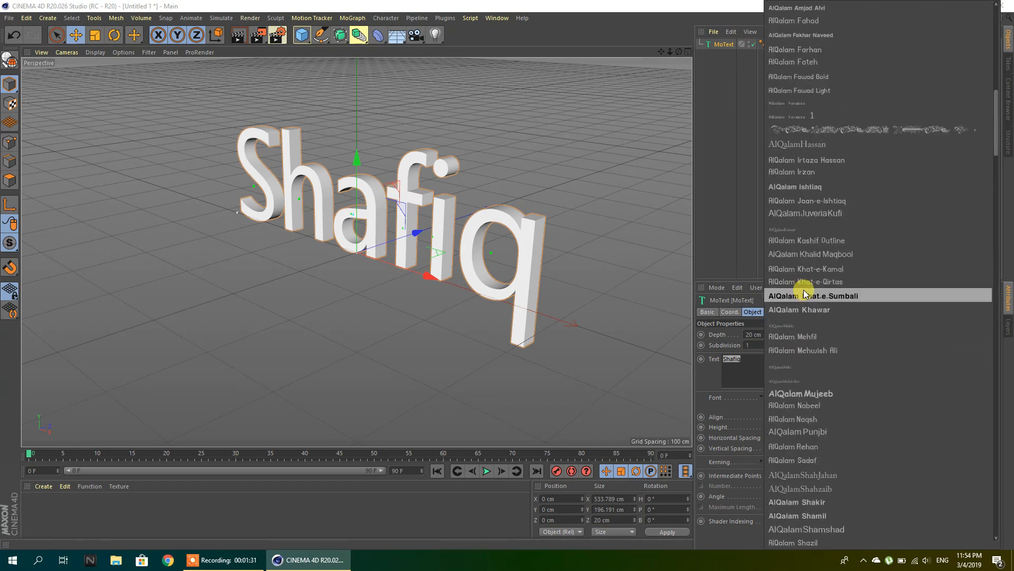
{"action": "scroll", "coordinate": [804, 289], "scroll_direction": "up", "scroll_amount": 6}
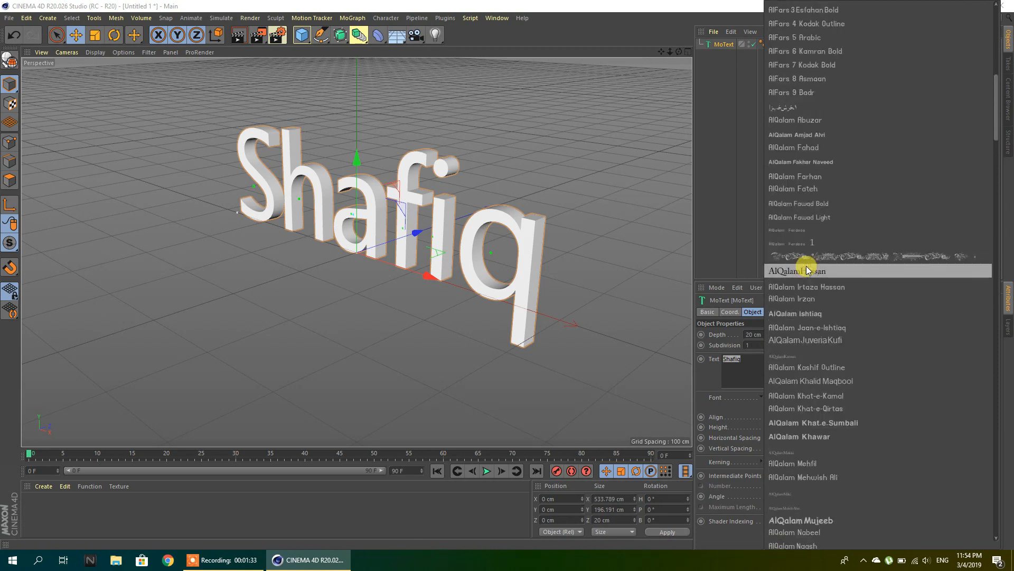
{"action": "scroll", "coordinate": [808, 264], "scroll_direction": "up", "scroll_amount": 11}
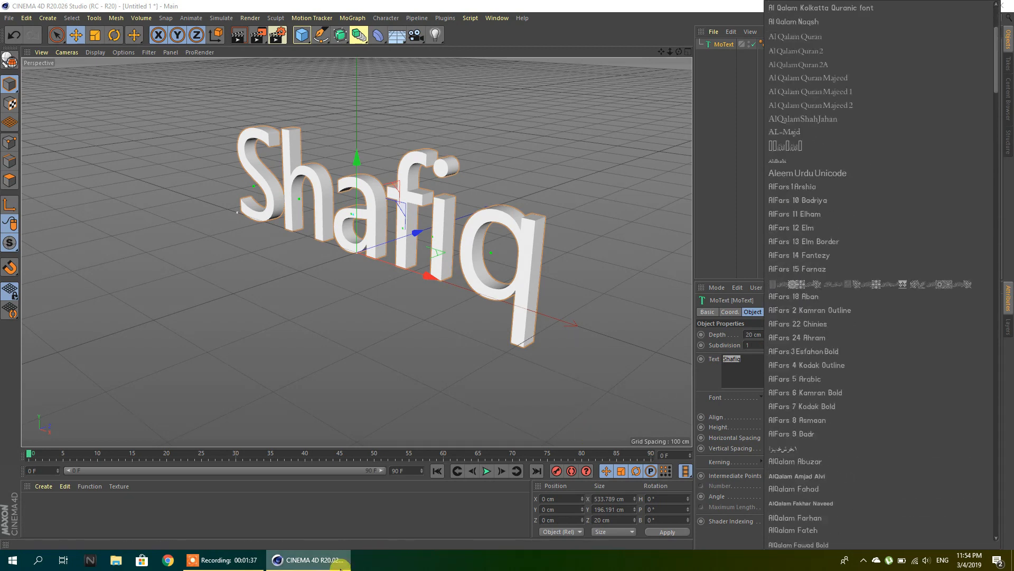
{"action": "left_click", "coordinate": [381, 559]}
{"action": "left_click", "coordinate": [295, 559]}
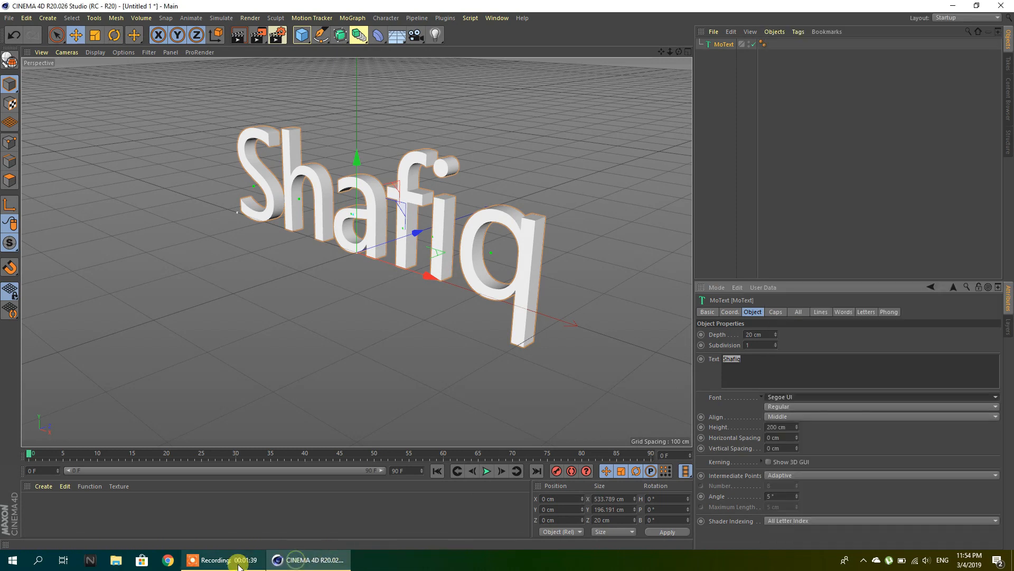
- Switch to File Explorer and search drives D: and E:, including E:'s 3D, Soft and Files folders, for the font file
{"action": "left_click", "coordinate": [953, 5]}
{"action": "double_click", "coordinate": [18, 28]}
{"action": "left_click", "coordinate": [469, 196]}
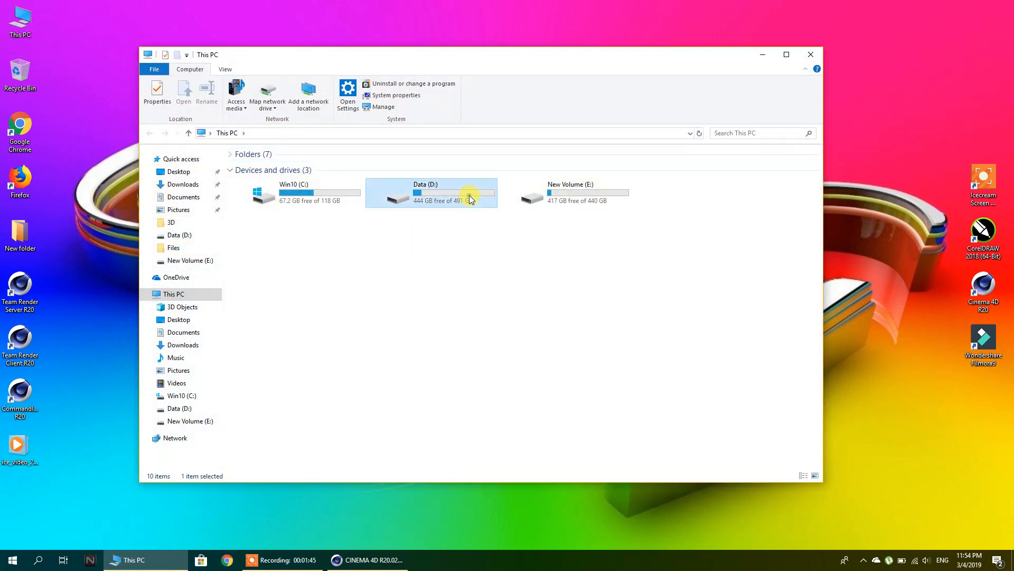
{"action": "left_click", "coordinate": [458, 226]}
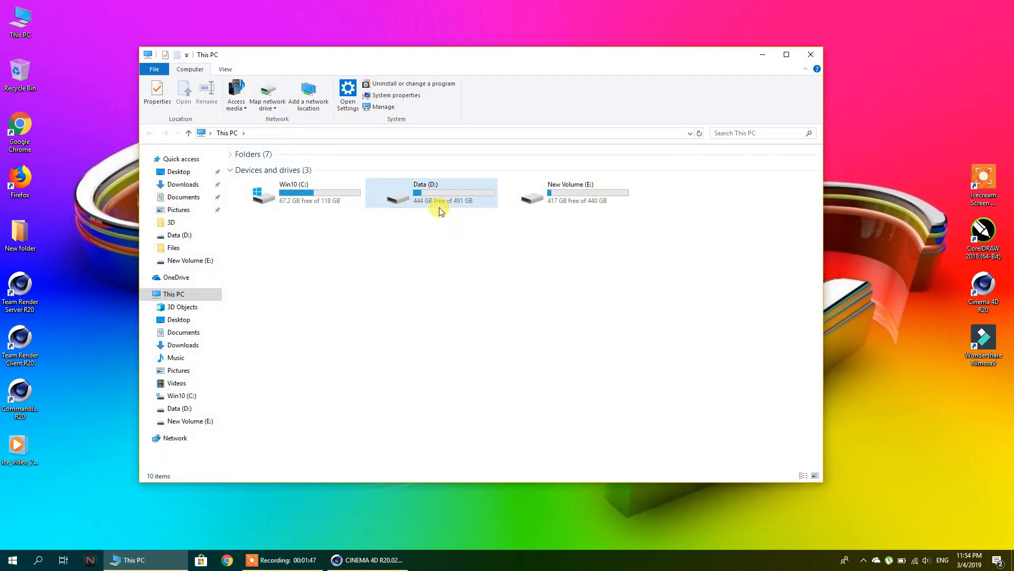
{"action": "double_click", "coordinate": [439, 207]}
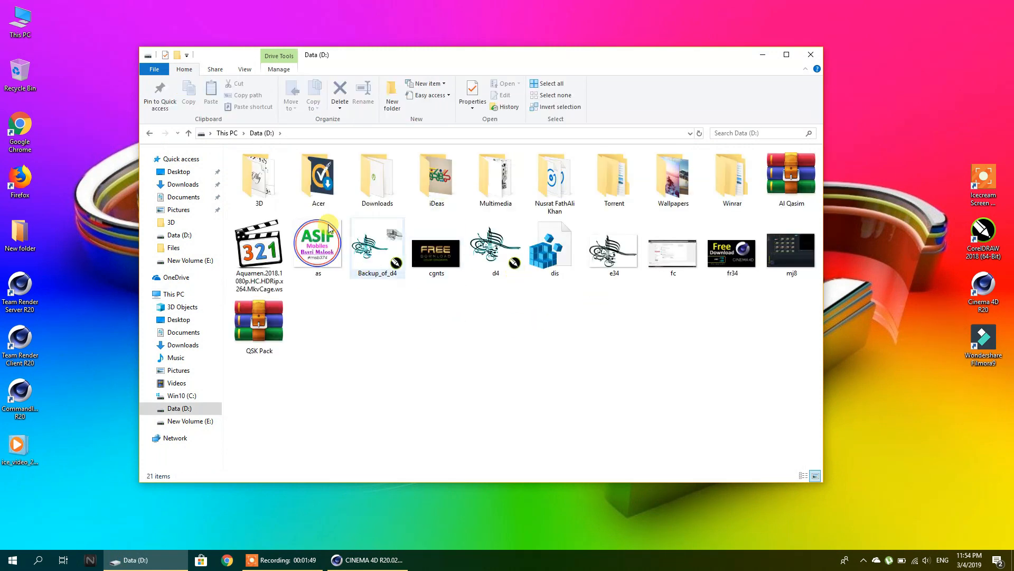
{"action": "left_click", "coordinate": [237, 136]}
{"action": "double_click", "coordinate": [518, 188]}
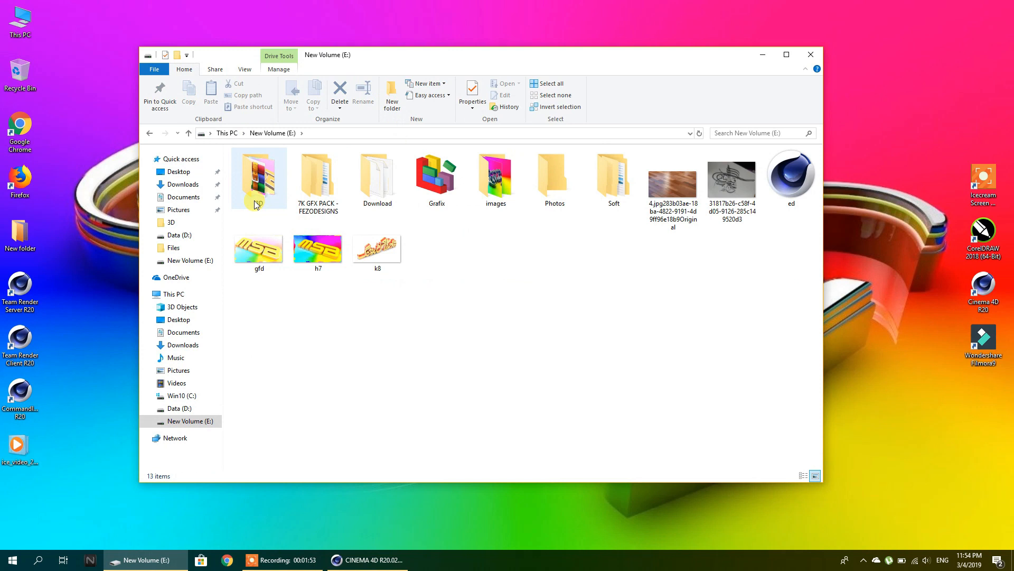
{"action": "double_click", "coordinate": [257, 179]}
{"action": "left_click", "coordinate": [359, 182]}
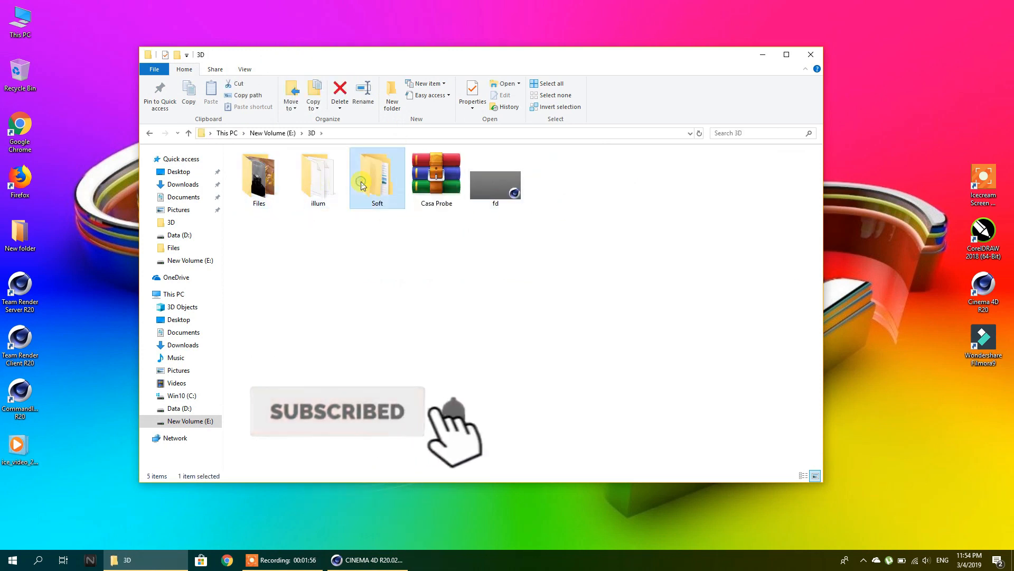
{"action": "double_click", "coordinate": [378, 206]}
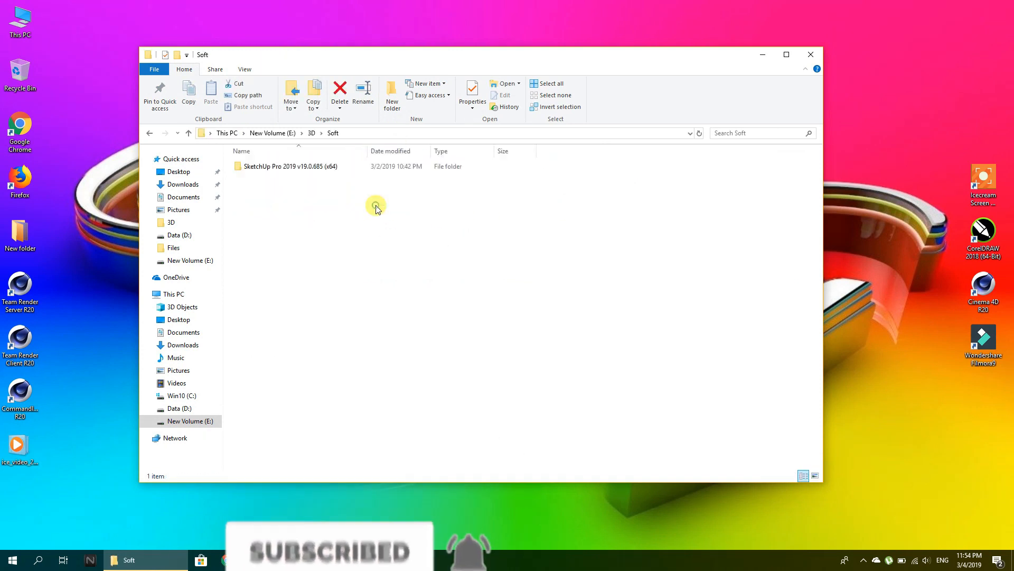
{"action": "left_click", "coordinate": [311, 133]}
{"action": "left_click", "coordinate": [276, 182]}
{"action": "double_click", "coordinate": [280, 182]}
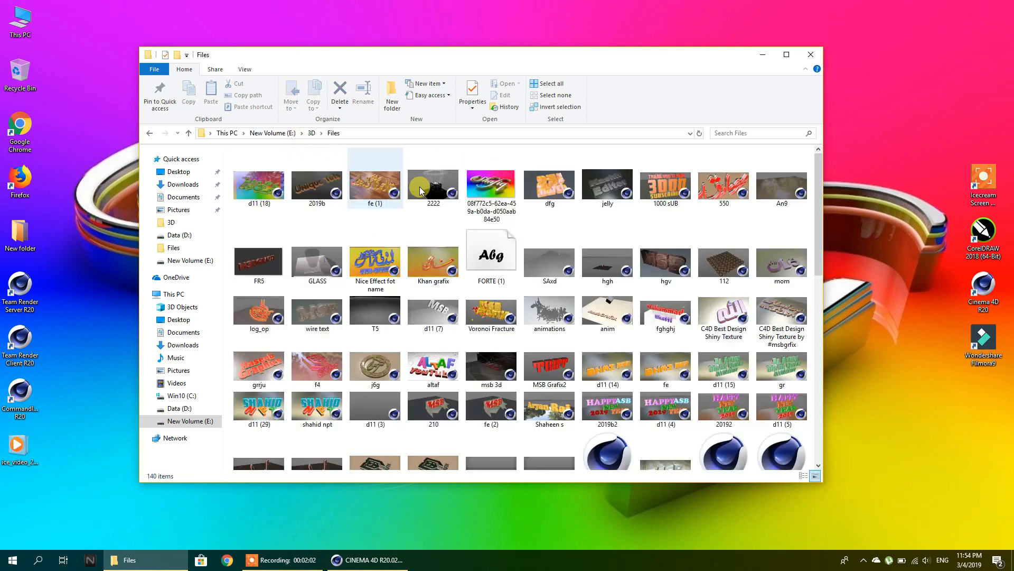
{"action": "left_click", "coordinate": [285, 138]}
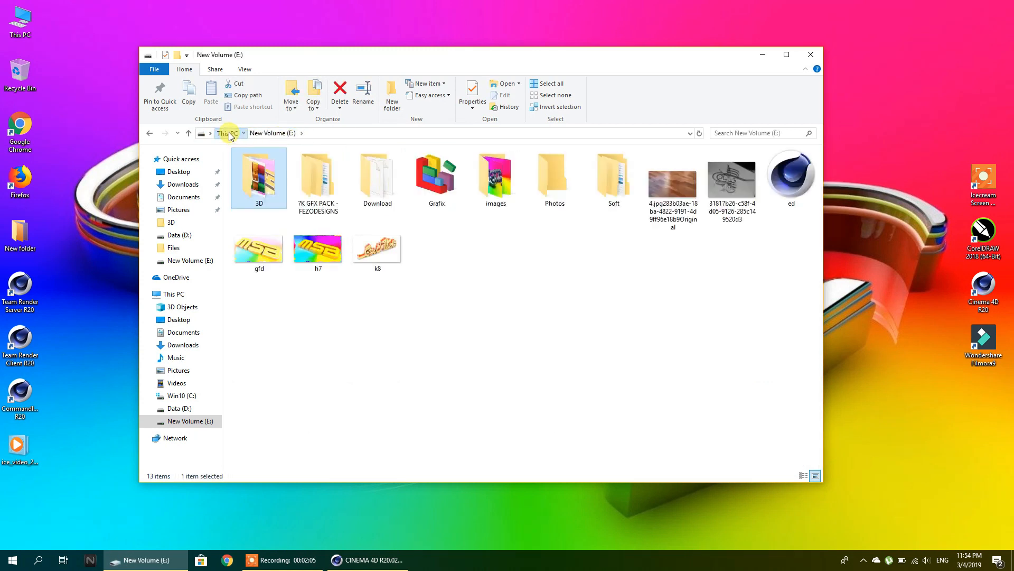
- Install the Candlescript Demo Version font from the 3D folder on drive D:
{"action": "left_click", "coordinate": [229, 134]}
{"action": "double_click", "coordinate": [382, 203]}
{"action": "left_click", "coordinate": [265, 205]}
{"action": "double_click", "coordinate": [267, 187]}
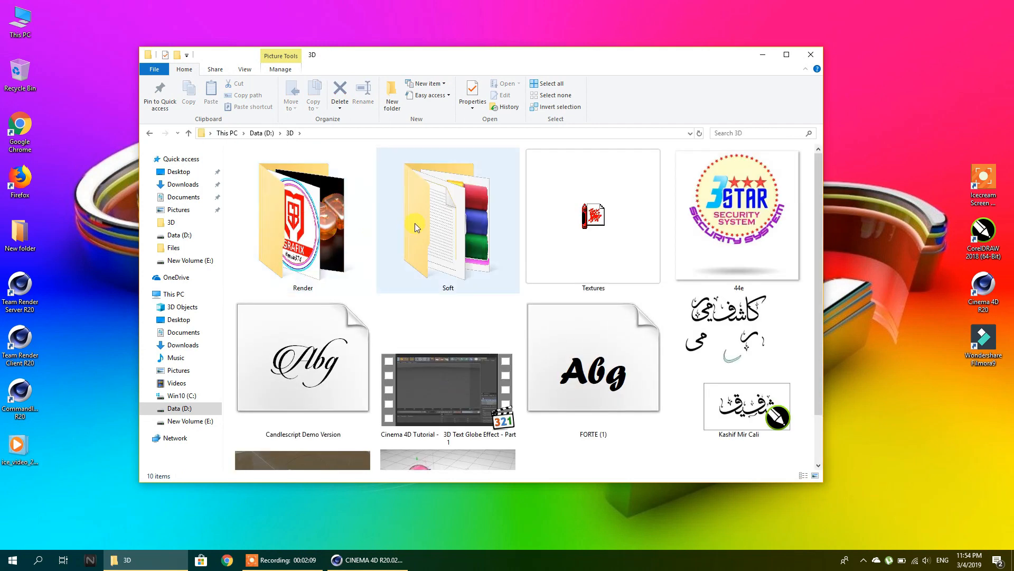
{"action": "right_click", "coordinate": [320, 328]}
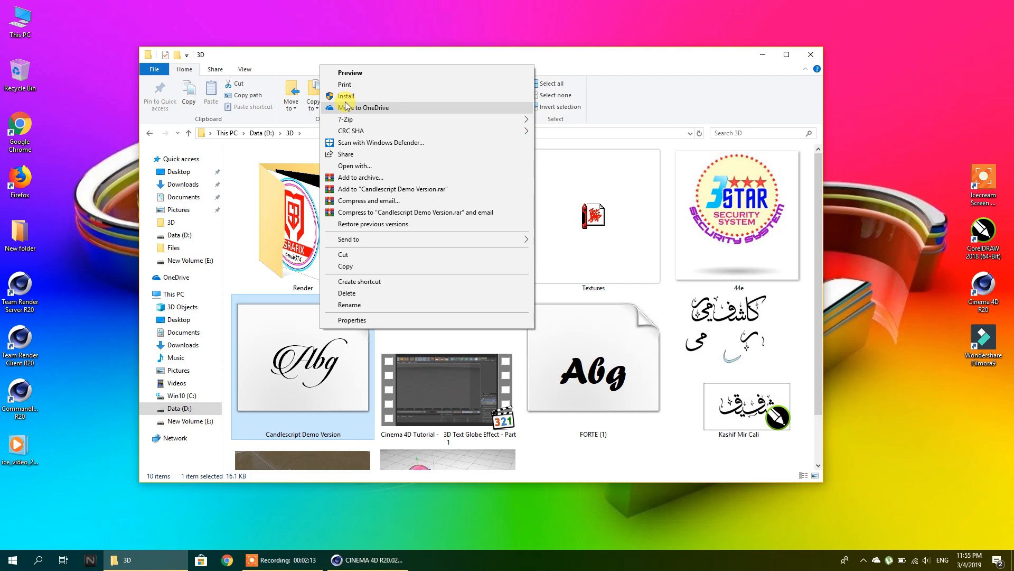
{"action": "left_click", "coordinate": [344, 97]}
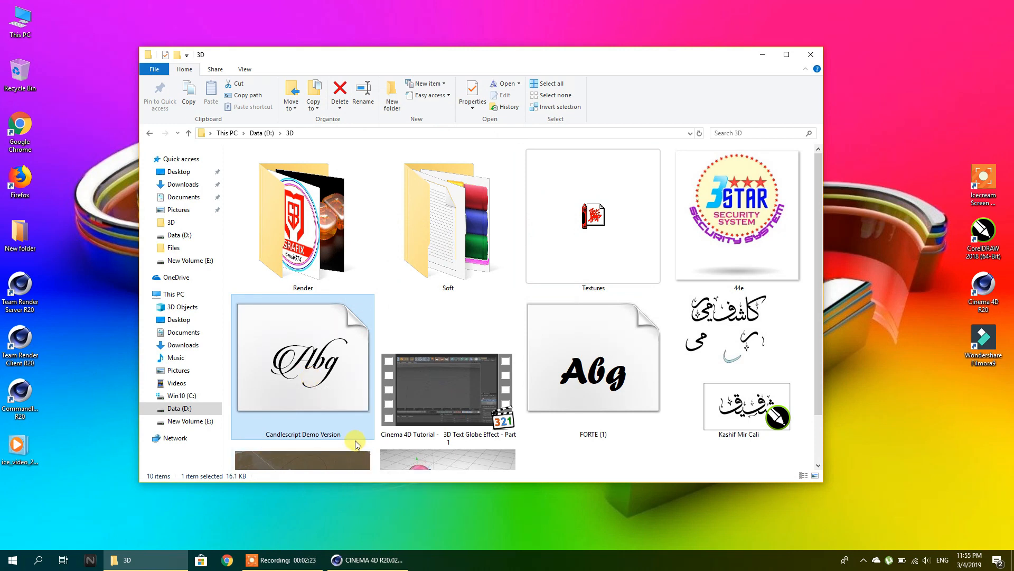
- Minimize the File Explorer window and switch back to the Cinema 4D project
{"action": "scroll", "coordinate": [366, 349], "scroll_direction": "down", "scroll_amount": 2}
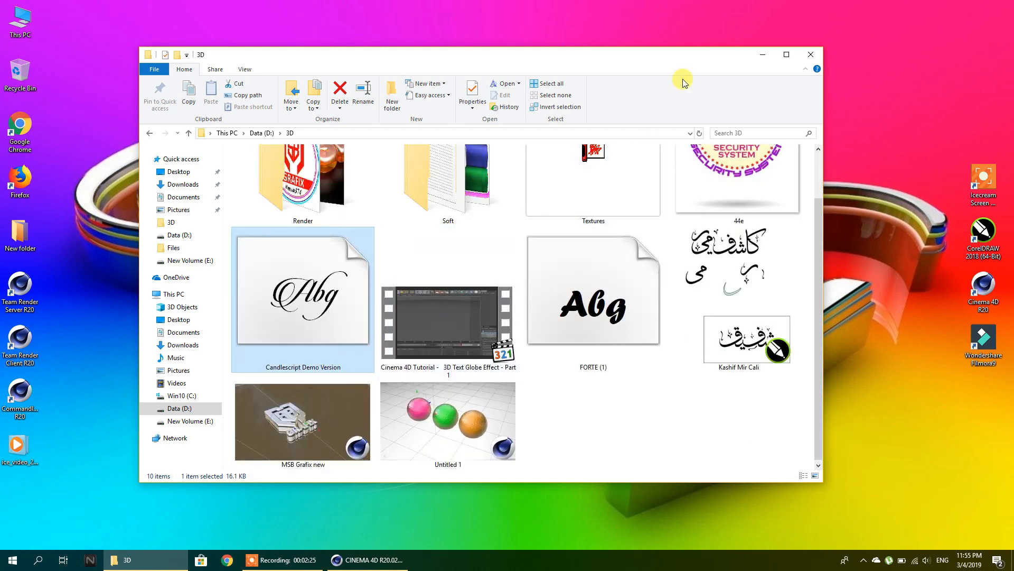
{"action": "left_click", "coordinate": [762, 54]}
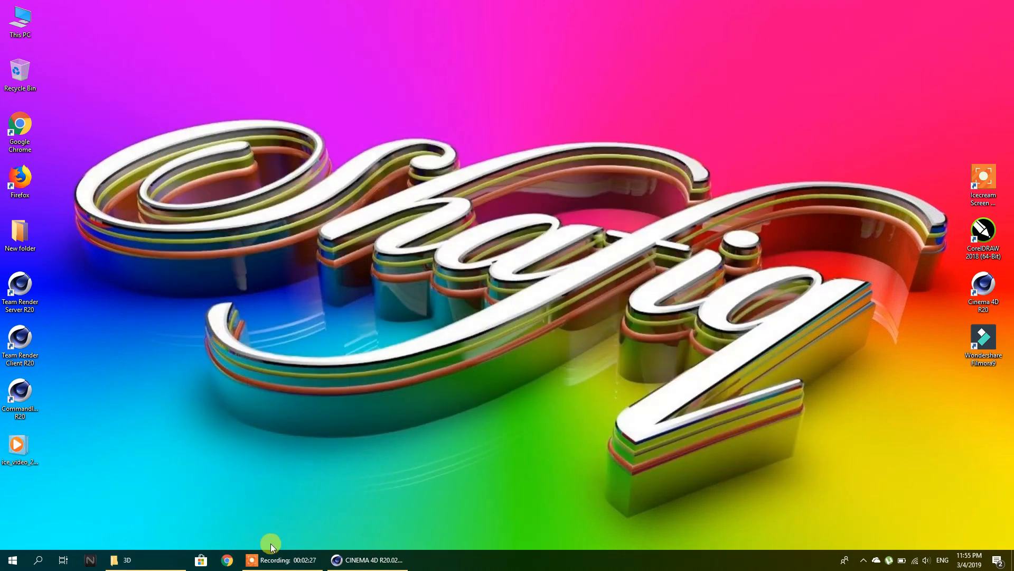
{"action": "left_click", "coordinate": [152, 558]}
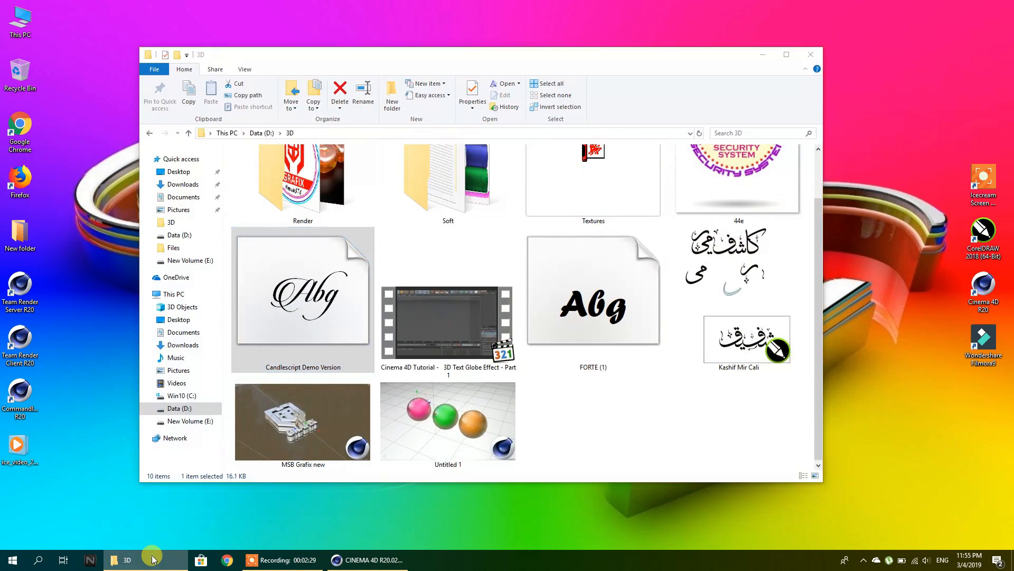
{"action": "left_click", "coordinate": [151, 559]}
{"action": "left_click", "coordinate": [349, 560]}
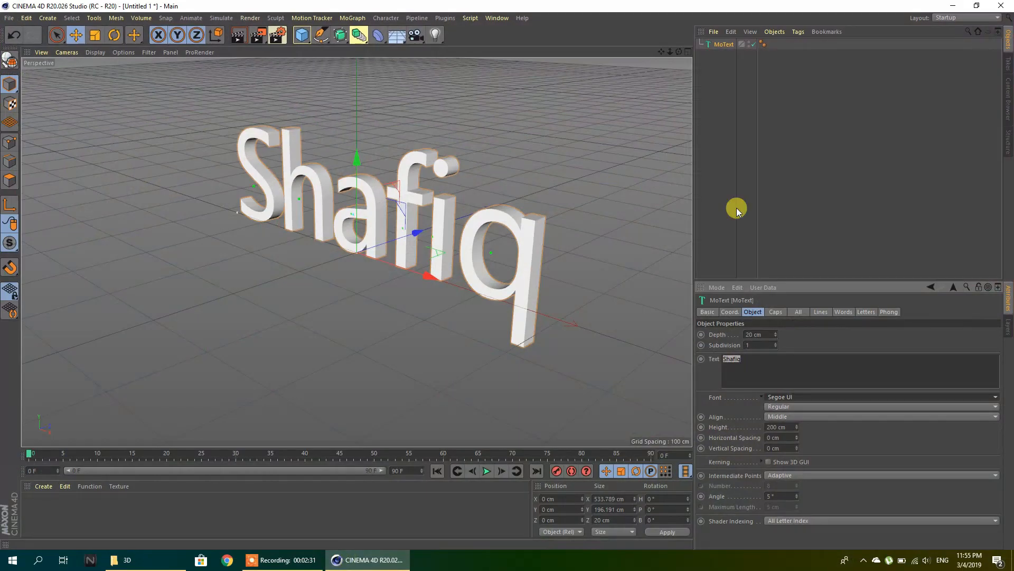
- Look through the MoText object's font list for the newly installed Candlescript typeface
{"action": "left_click", "coordinate": [799, 398]}
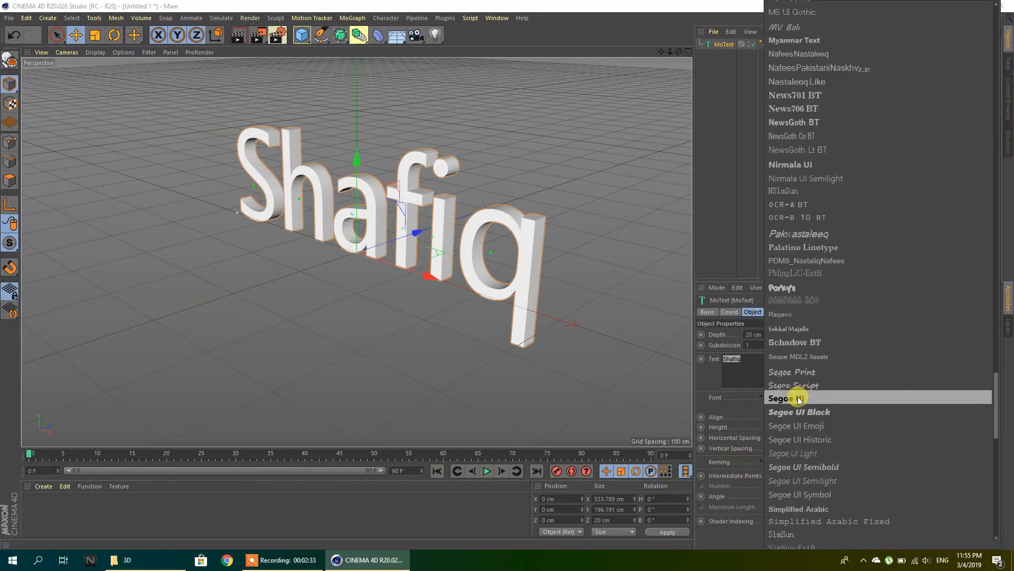
{"action": "scroll", "coordinate": [849, 160], "scroll_direction": "up", "scroll_amount": 20}
{"action": "scroll", "coordinate": [848, 160], "scroll_direction": "up", "scroll_amount": 15}
{"action": "scroll", "coordinate": [848, 157], "scroll_direction": "down", "scroll_amount": 10}
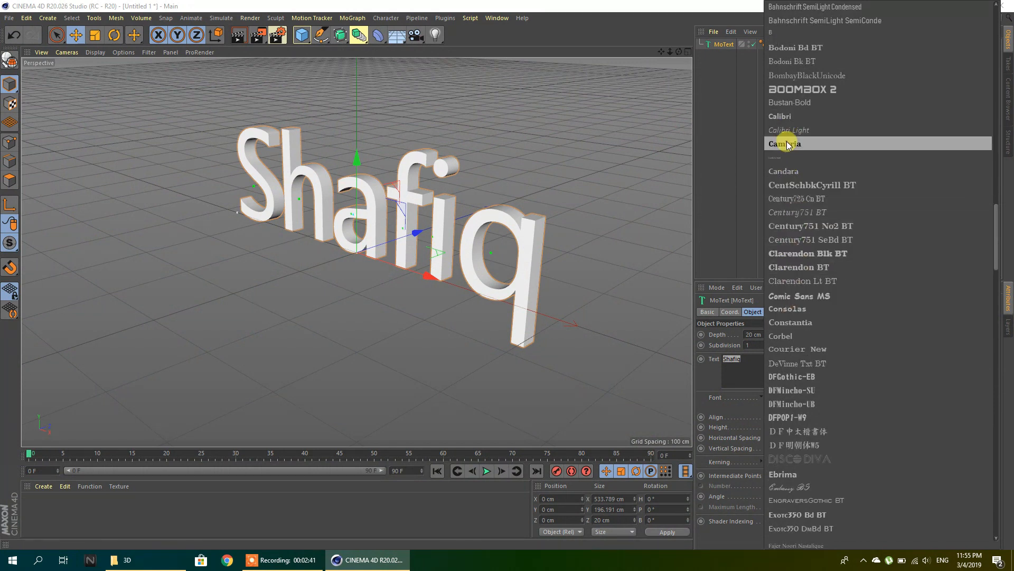
{"action": "scroll", "coordinate": [830, 227], "scroll_direction": "down", "scroll_amount": 6}
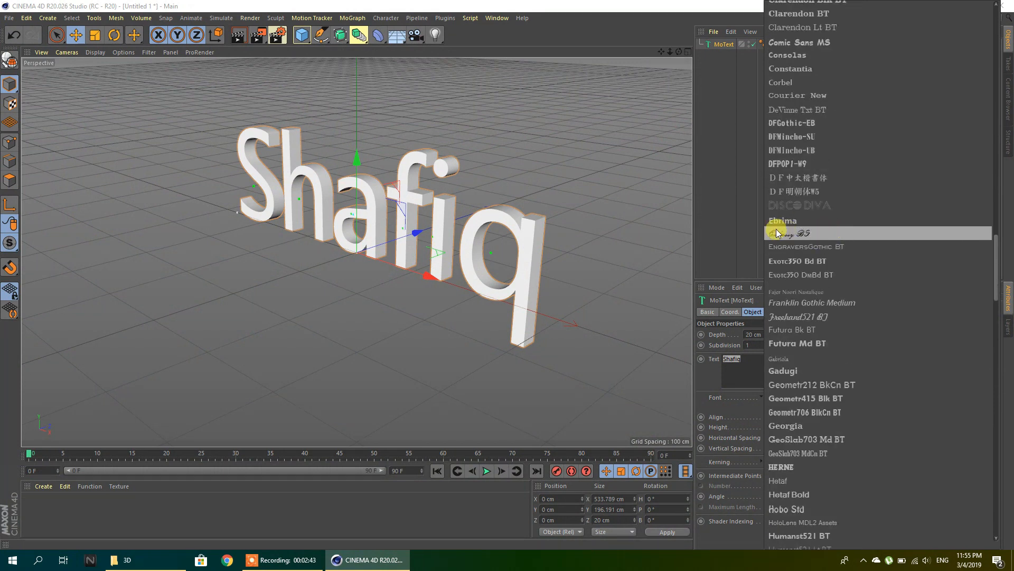
{"action": "scroll", "coordinate": [804, 176], "scroll_direction": "up", "scroll_amount": 6}
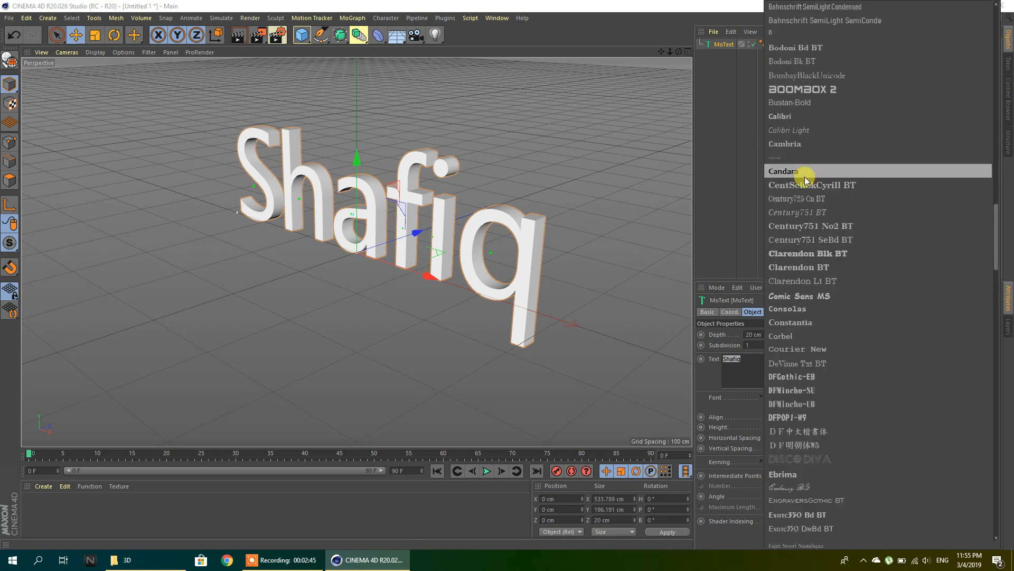
{"action": "scroll", "coordinate": [804, 192], "scroll_direction": "up", "scroll_amount": 3}
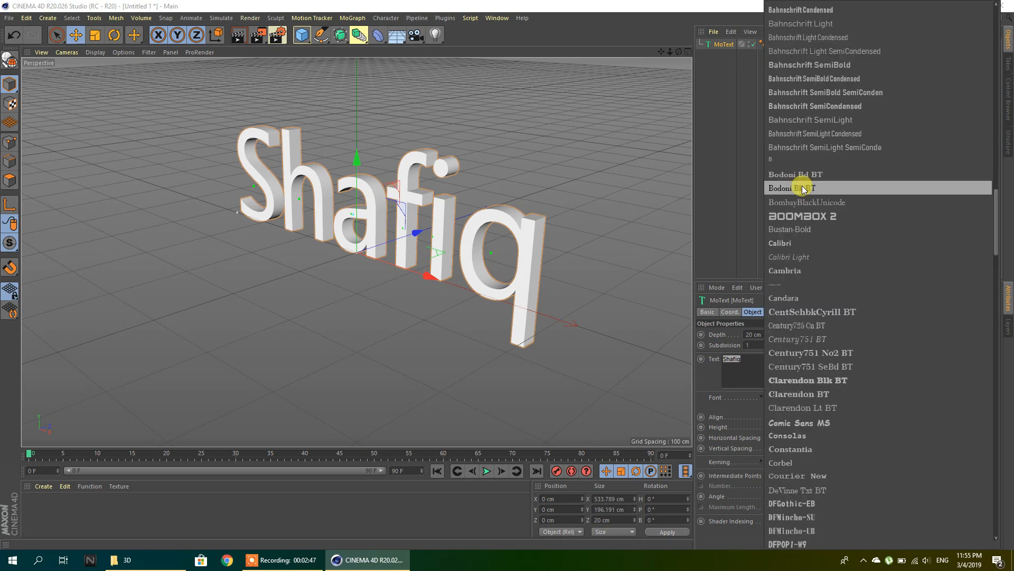
{"action": "scroll", "coordinate": [804, 189], "scroll_direction": "down", "scroll_amount": 2}
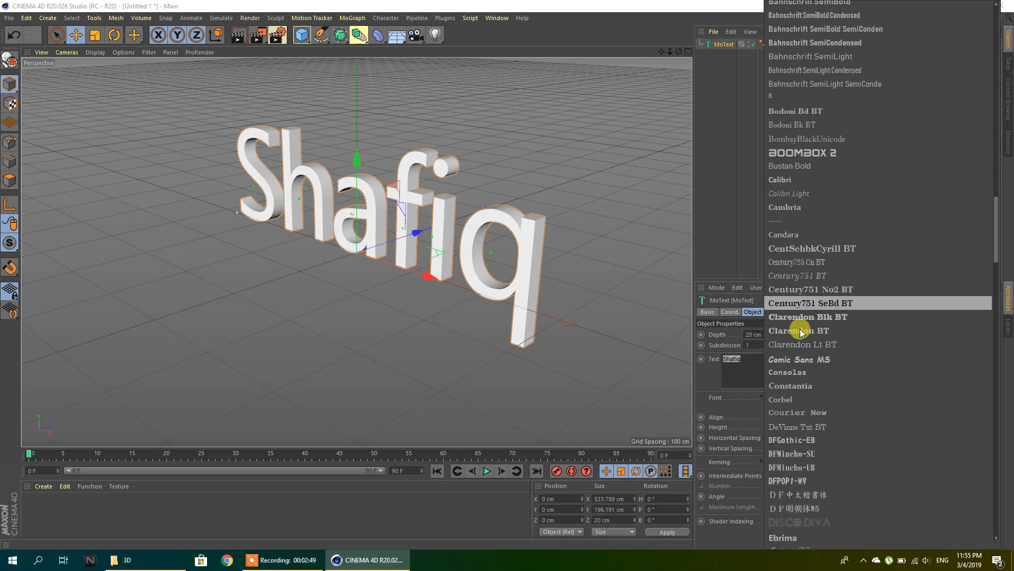
- Quit Cinema 4D without saving the project and relaunch it from the desktop
{"action": "left_click", "coordinate": [468, 564]}
{"action": "left_click", "coordinate": [1000, 5]}
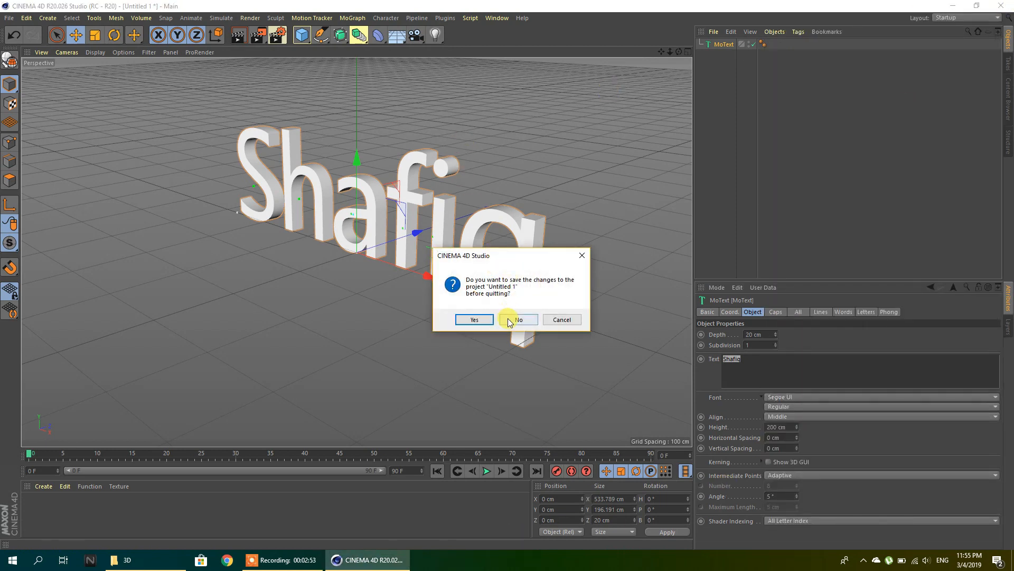
{"action": "left_click", "coordinate": [508, 321]}
{"action": "right_click", "coordinate": [984, 286]}
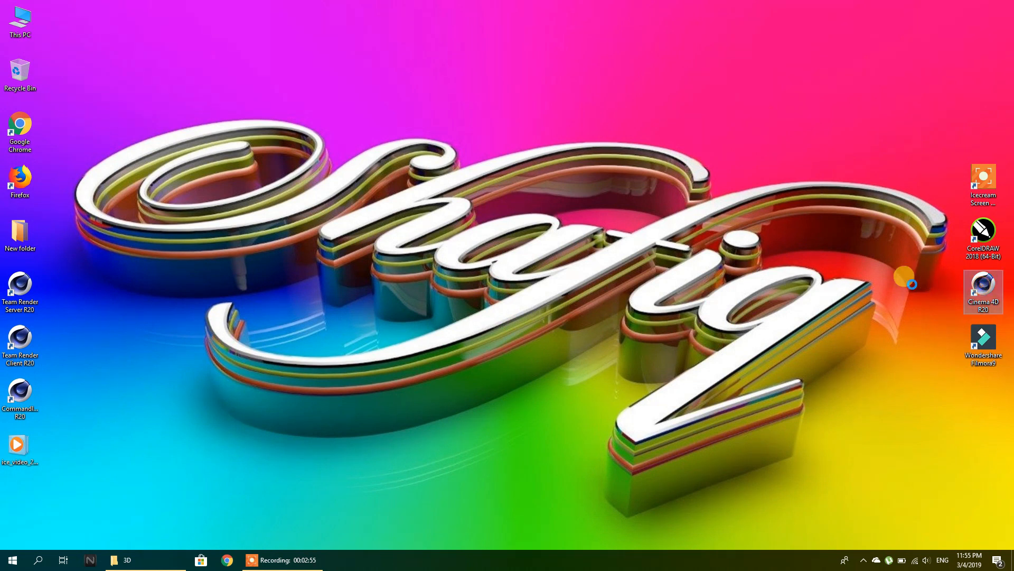
{"action": "left_click", "coordinate": [890, 268]}
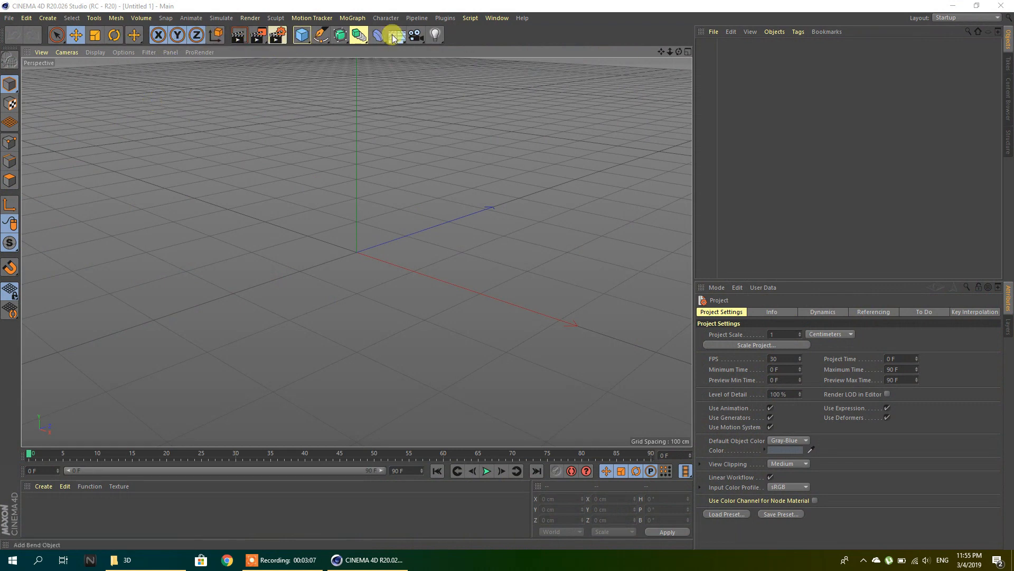
- Add a MoText object, set its alignment to Middle and enter MSB as its text
{"action": "left_click", "coordinate": [349, 18]}
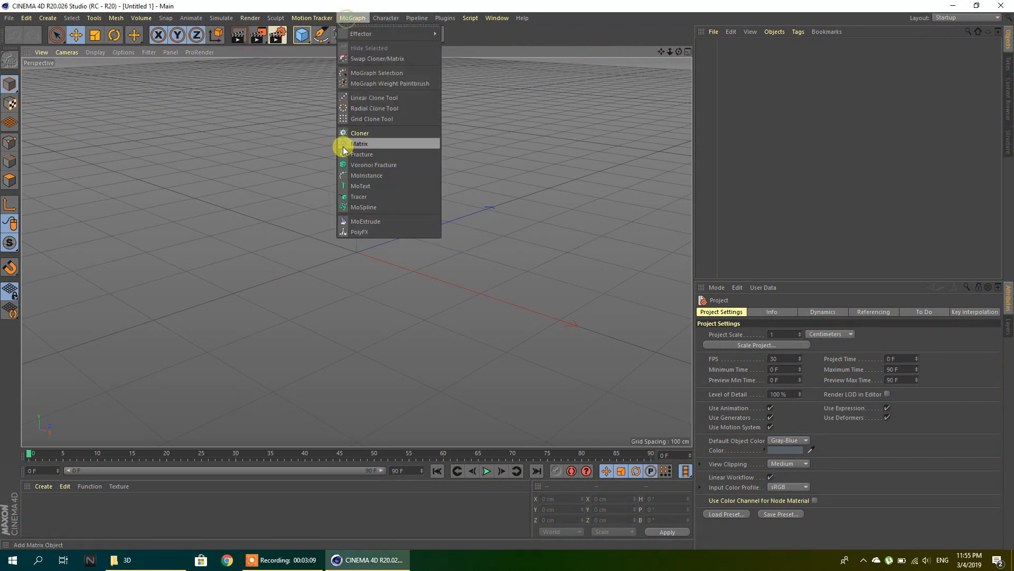
{"action": "left_click", "coordinate": [346, 186]}
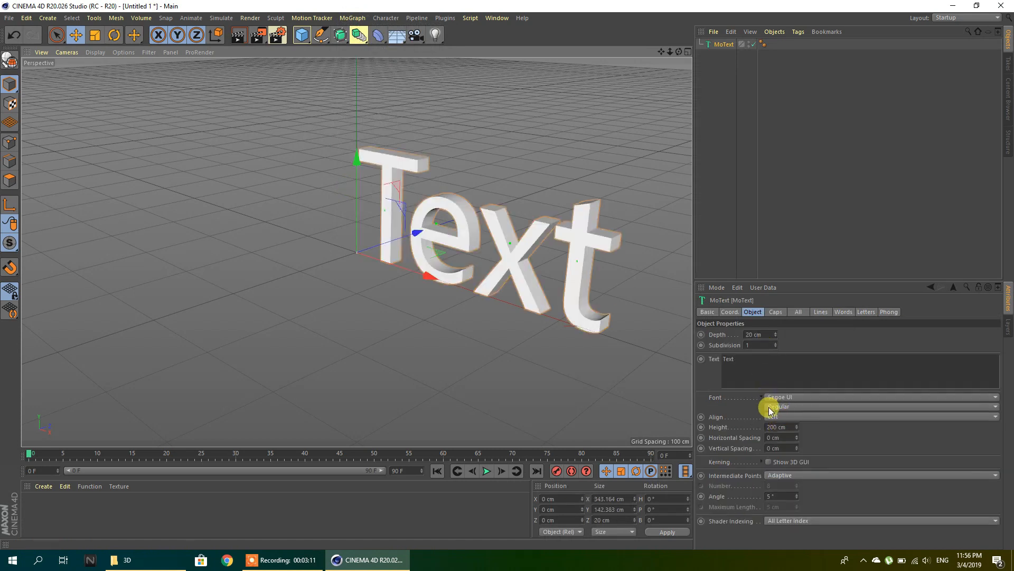
{"action": "left_click", "coordinate": [772, 416]}
{"action": "left_click", "coordinate": [773, 439]}
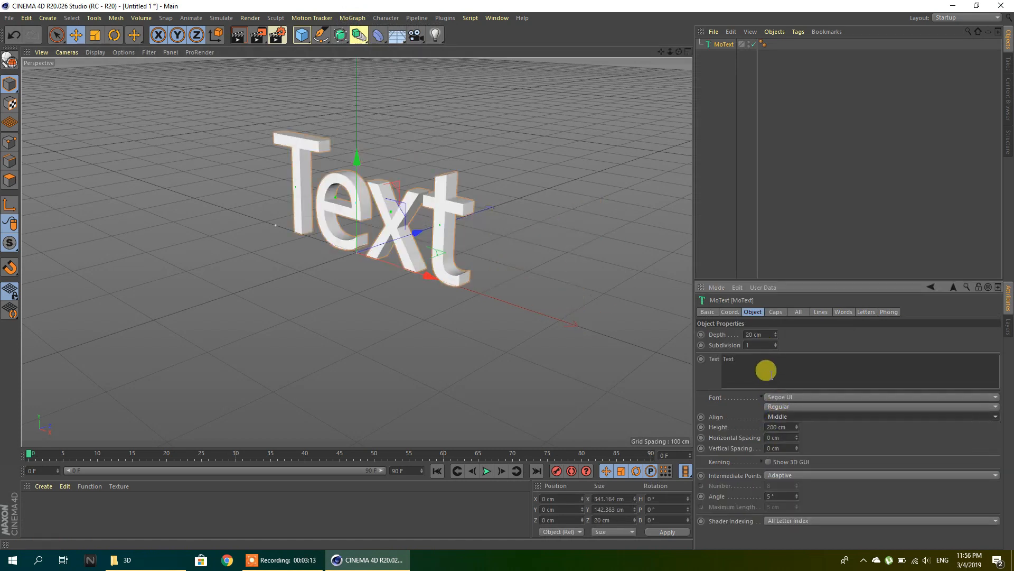
{"action": "left_click_drag", "start_coordinate": [769, 367], "coordinate": [686, 343]}
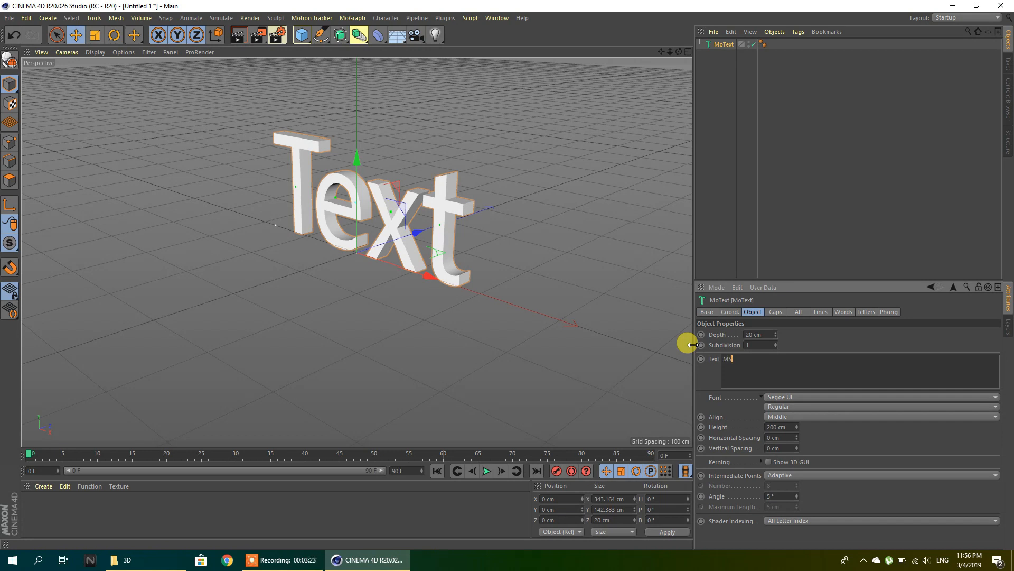
- Set the MoText font to Candlescript Demo Version and change its text to Allah
{"action": "left_click", "coordinate": [806, 400]}
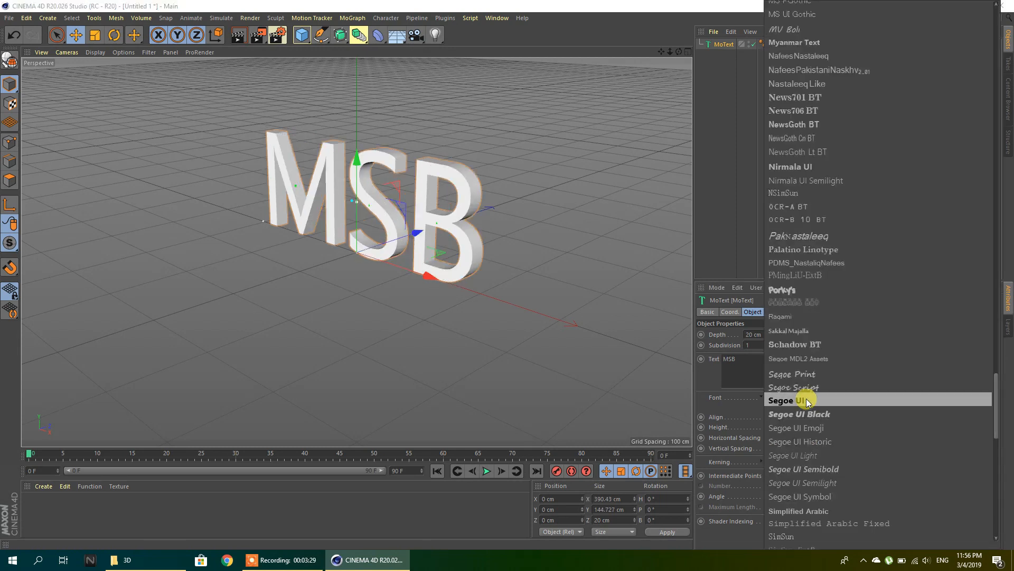
{"action": "scroll", "coordinate": [807, 401], "scroll_direction": "up", "scroll_amount": 15}
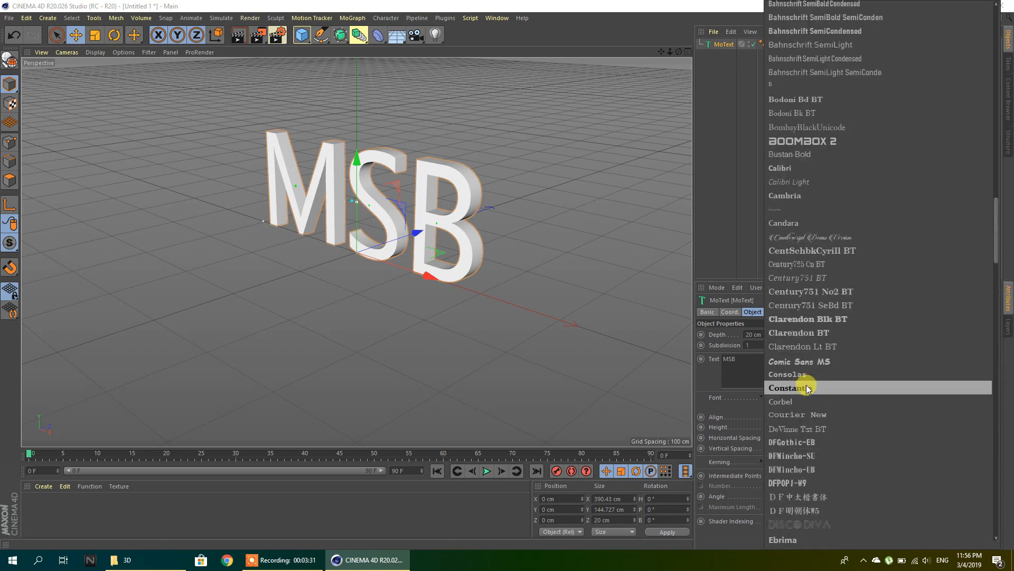
{"action": "scroll", "coordinate": [807, 387], "scroll_direction": "down", "scroll_amount": 5}
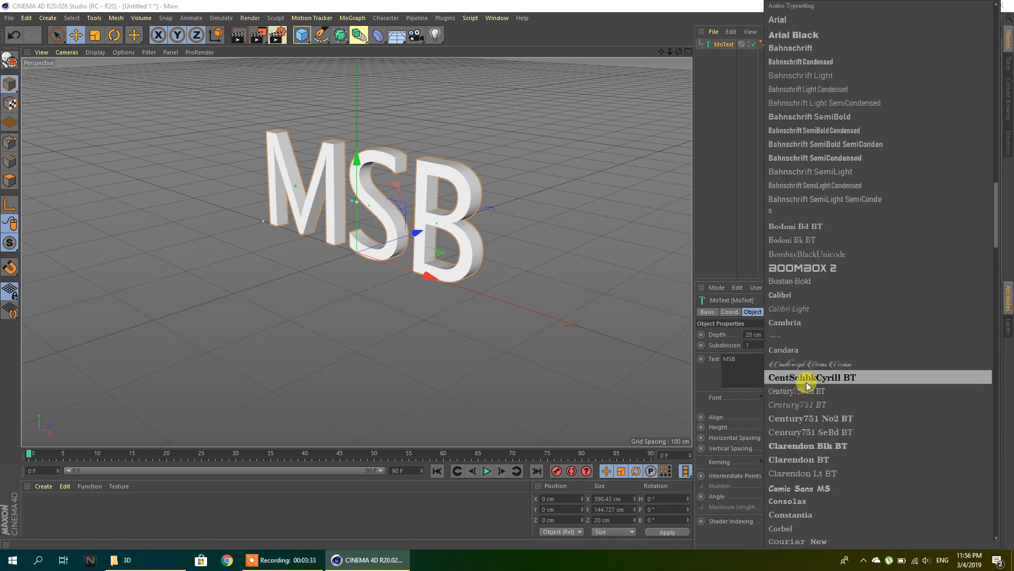
{"action": "left_click", "coordinate": [801, 367]}
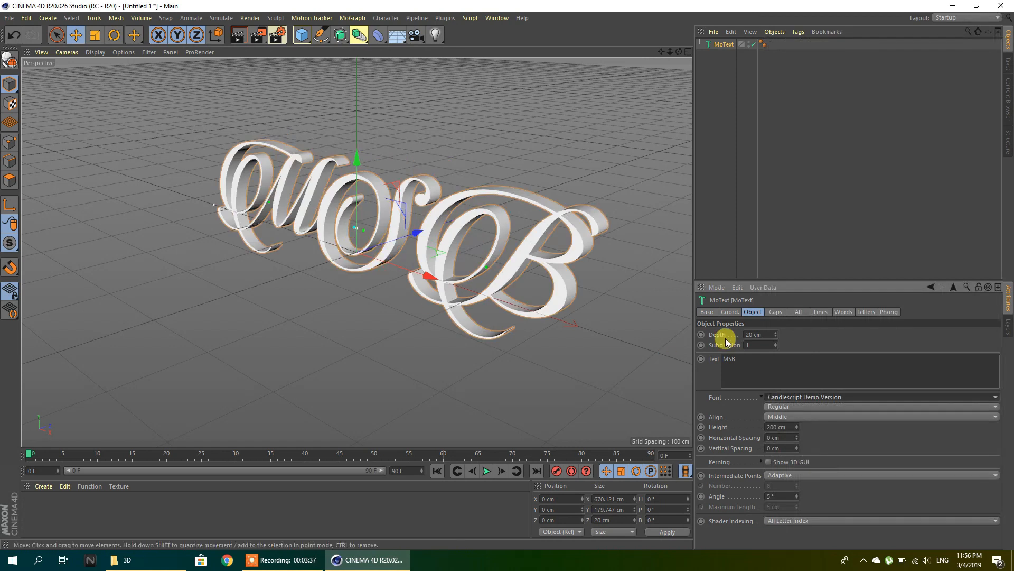
{"action": "double_click", "coordinate": [734, 357]}
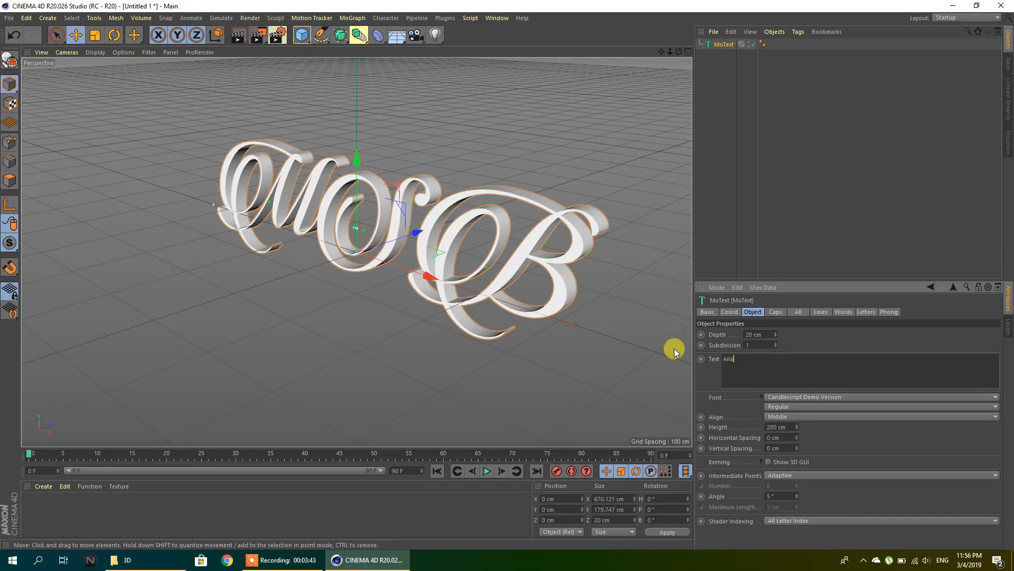
{"action": "left_click", "coordinate": [734, 182]}
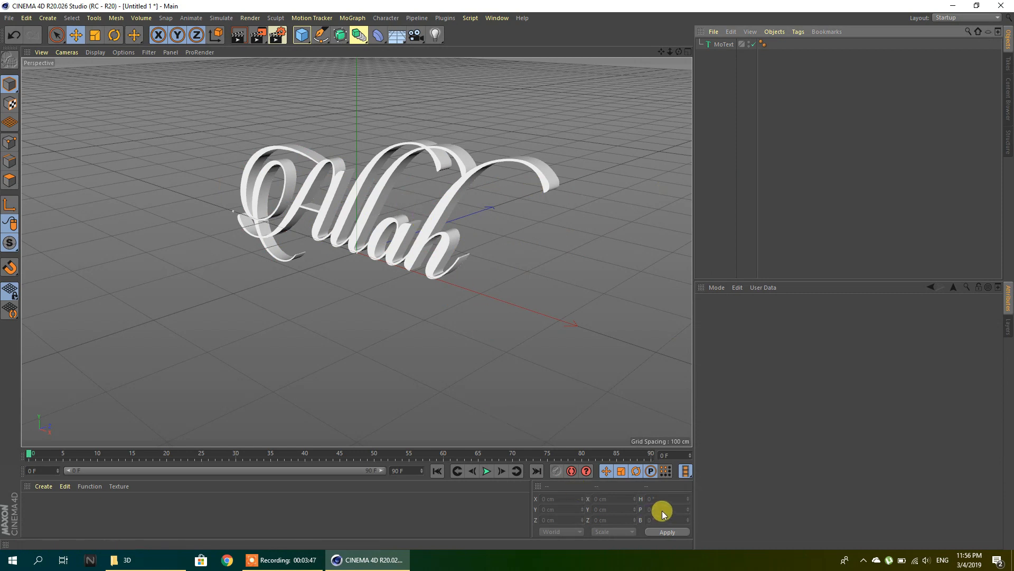
- Lay the text flat by setting the MoText object's P rotation to -90°
{"action": "left_click", "coordinate": [438, 206]}
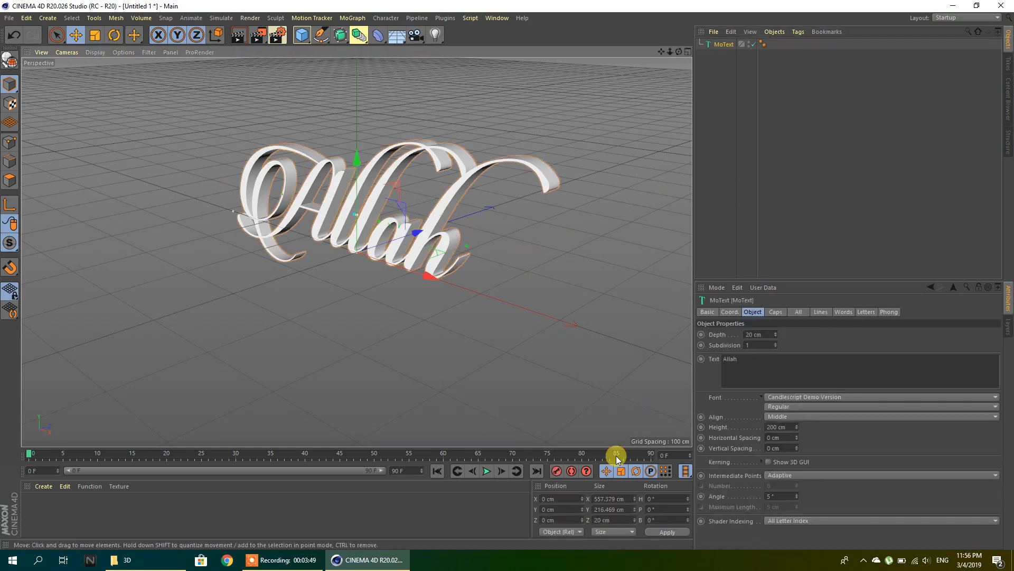
{"action": "left_click", "coordinate": [655, 509]}
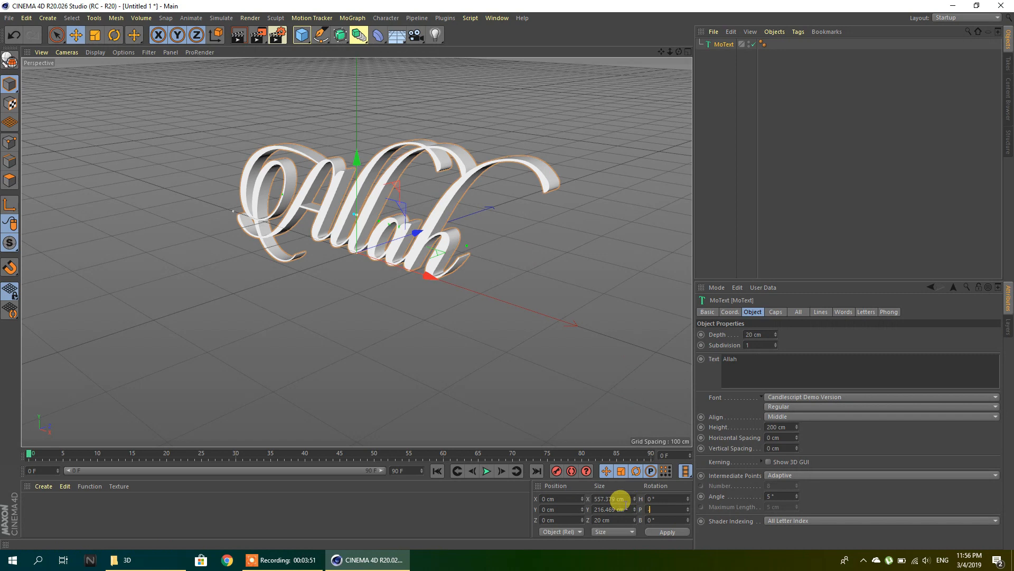
{"action": "key", "text": "Return"}
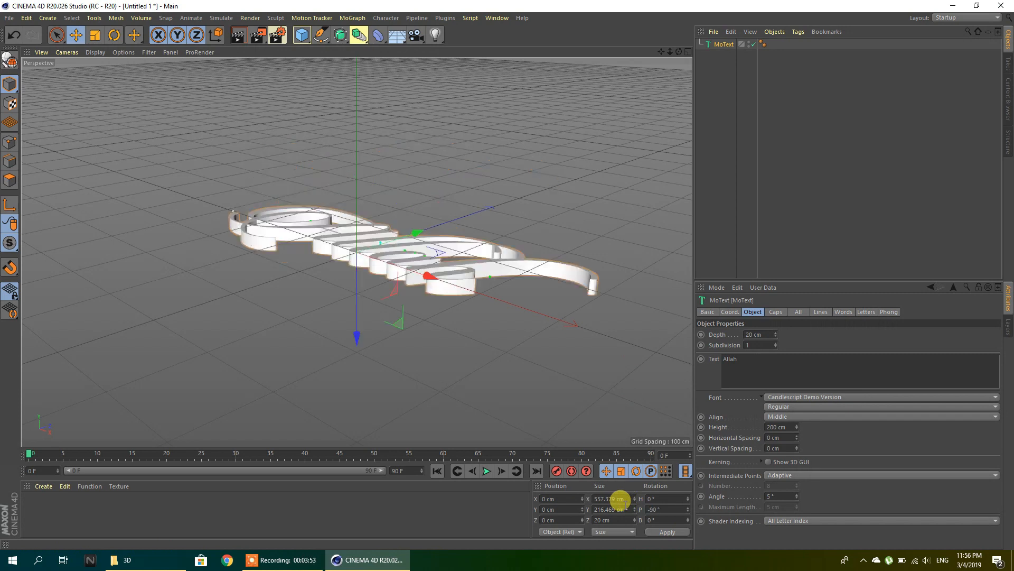
{"action": "mouse_move", "coordinate": [679, 52]}
{"action": "left_mouse_down"}
{"action": "mouse_move", "coordinate": [679, 91]}
{"action": "mouse_move", "coordinate": [676, 52]}
{"action": "left_mouse_up"}
{"action": "scroll", "coordinate": [402, 185], "scroll_direction": "up", "scroll_amount": 3}
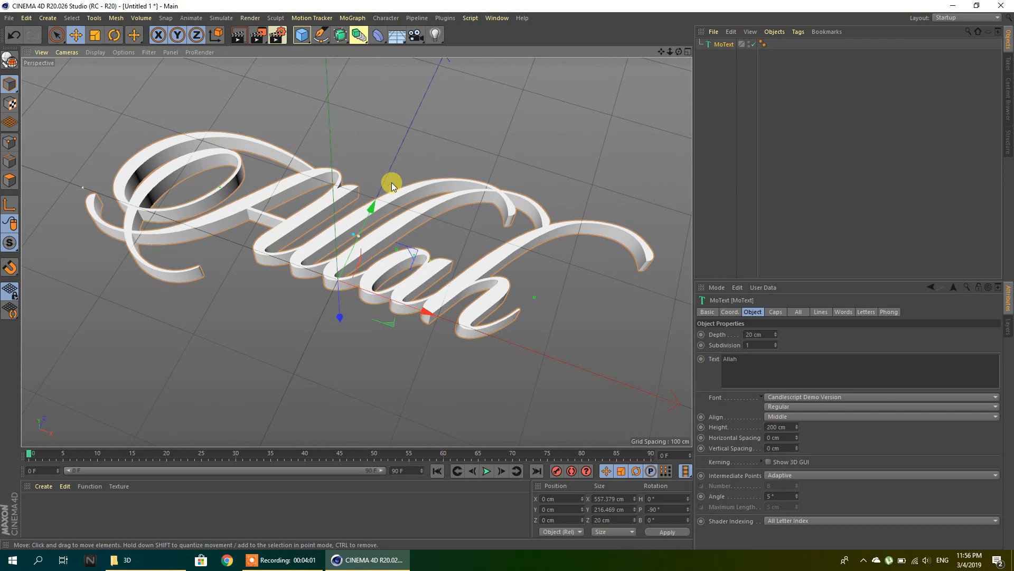
{"action": "left_click", "coordinate": [770, 406]}
{"action": "left_click", "coordinate": [767, 369]}
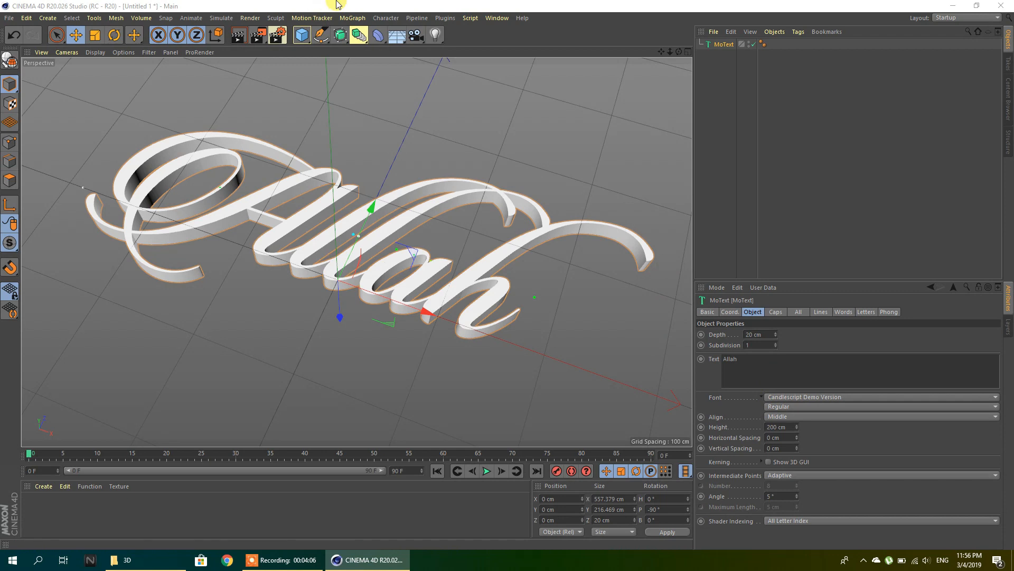
- Add a Floor object and raise the MoText above it to a Y position of about 28.2 cm
{"action": "left_click", "coordinate": [397, 35]}
{"action": "left_click", "coordinate": [439, 50]}
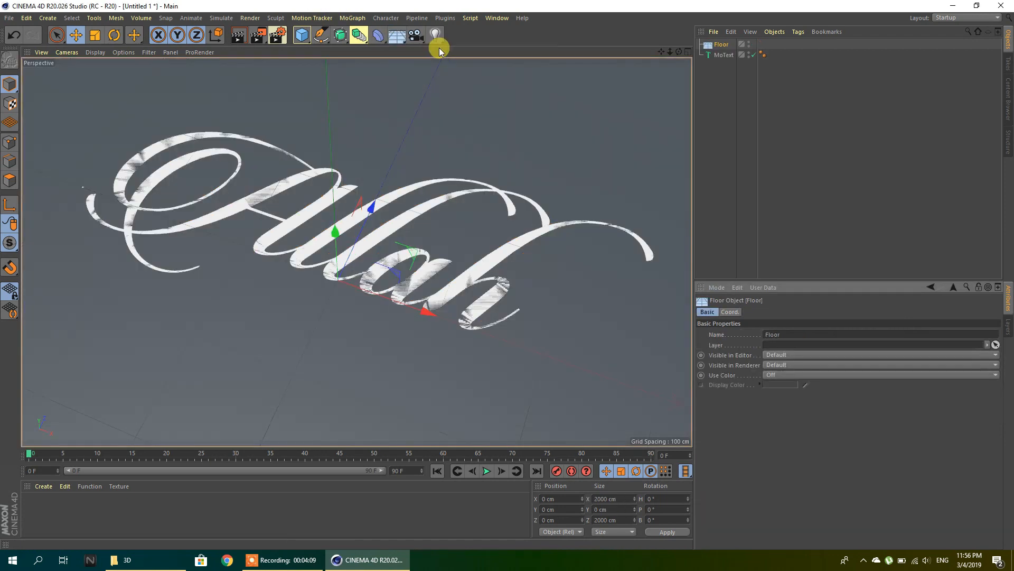
{"action": "left_click", "coordinate": [354, 220]}
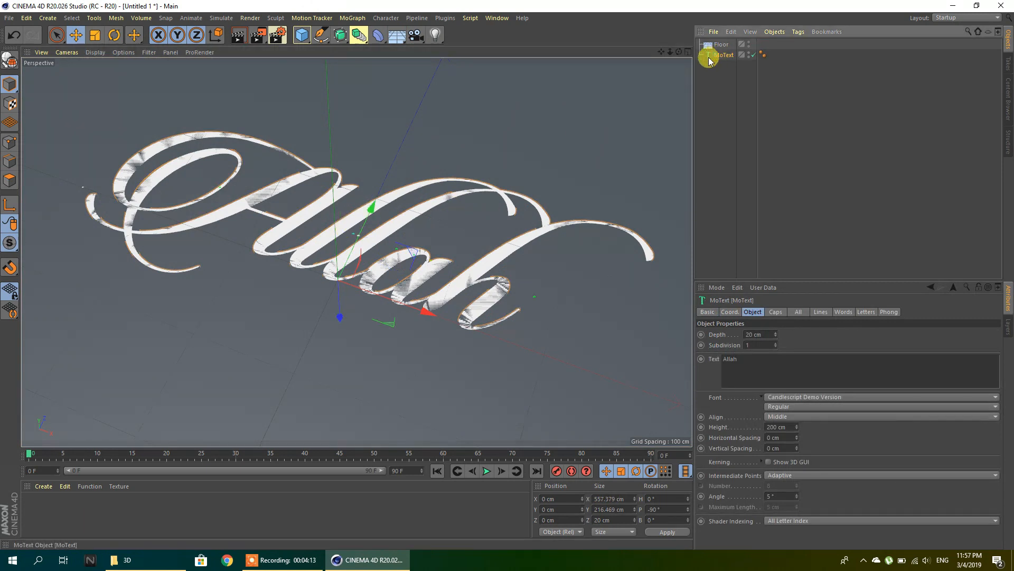
{"action": "left_click_drag", "start_coordinate": [344, 318], "coordinate": [341, 303]}
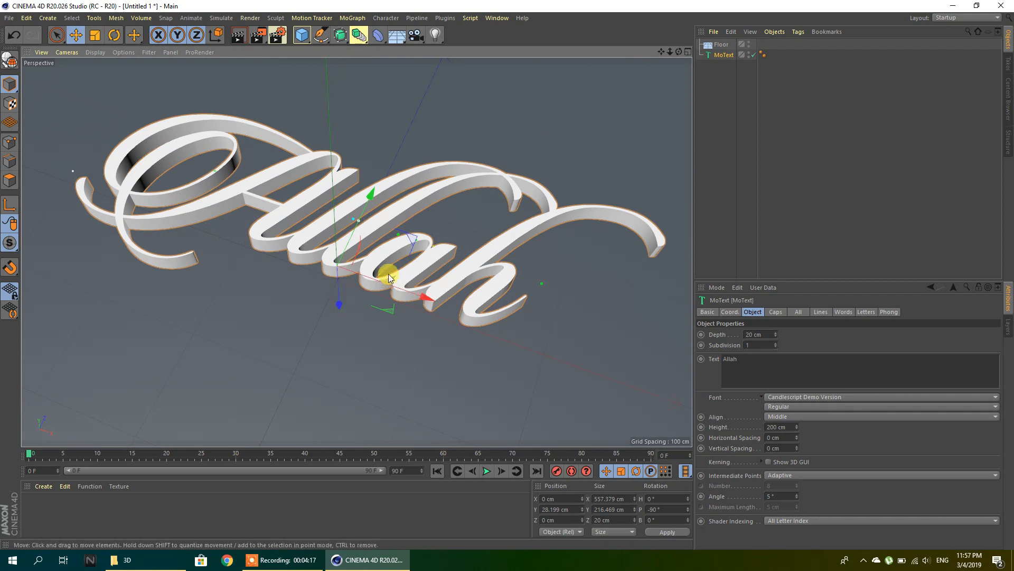
- Lower the MoText in the Front view until its underside rests on the floor, at a Y position of about 20.06 cm
{"action": "left_click", "coordinate": [688, 51]}
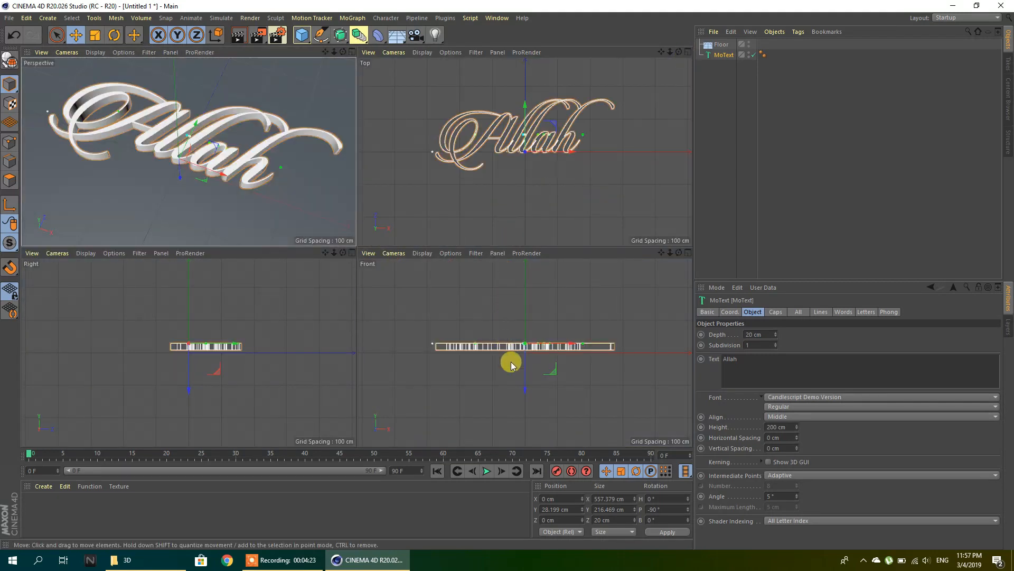
{"action": "left_click", "coordinate": [687, 253]}
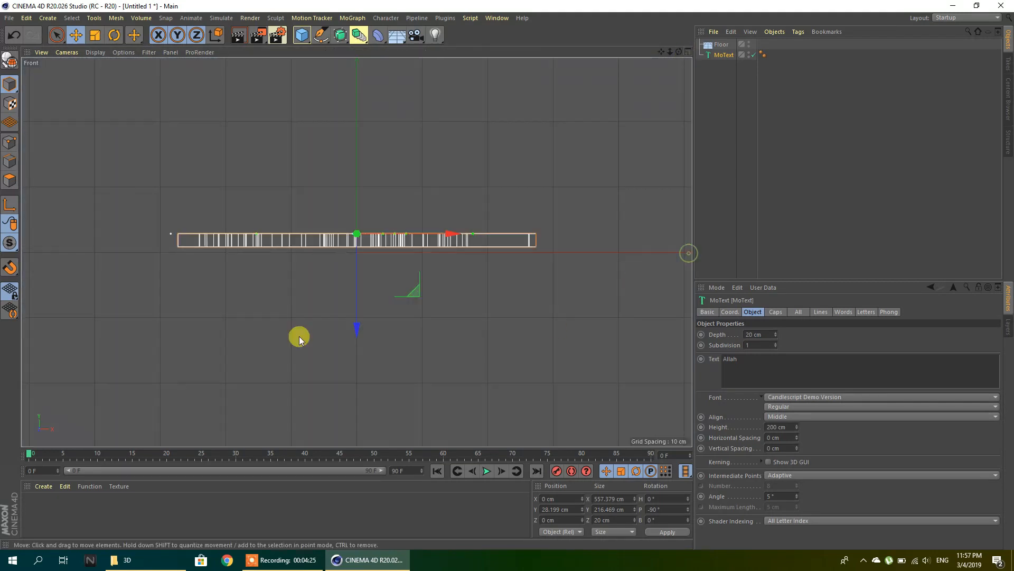
{"action": "scroll", "coordinate": [325, 237], "scroll_direction": "up", "scroll_amount": 3}
{"action": "scroll", "coordinate": [397, 335], "scroll_direction": "up", "scroll_amount": 4}
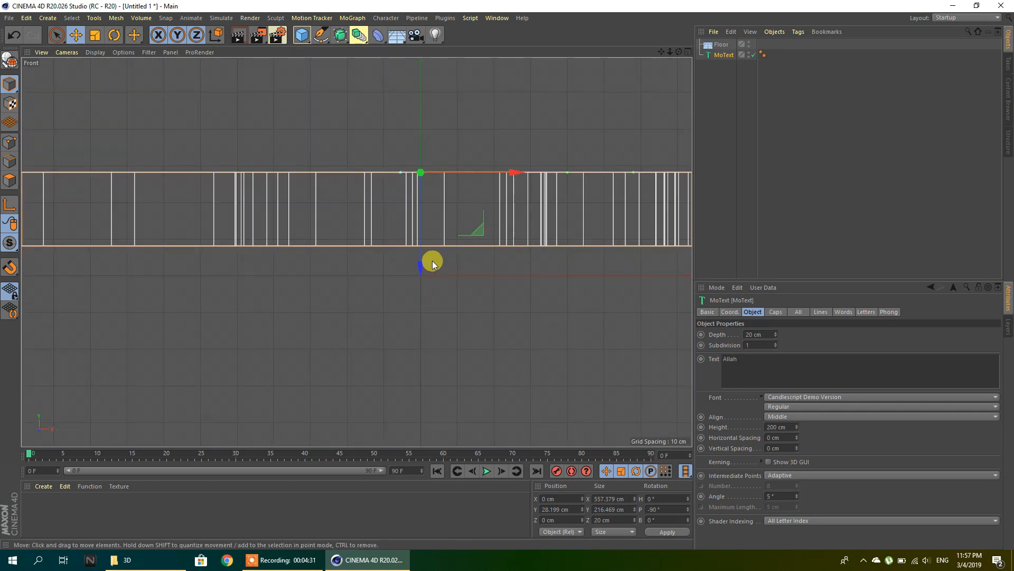
{"action": "left_click_drag", "start_coordinate": [418, 266], "coordinate": [414, 294]}
{"action": "scroll", "coordinate": [414, 285], "scroll_direction": "up", "scroll_amount": 8}
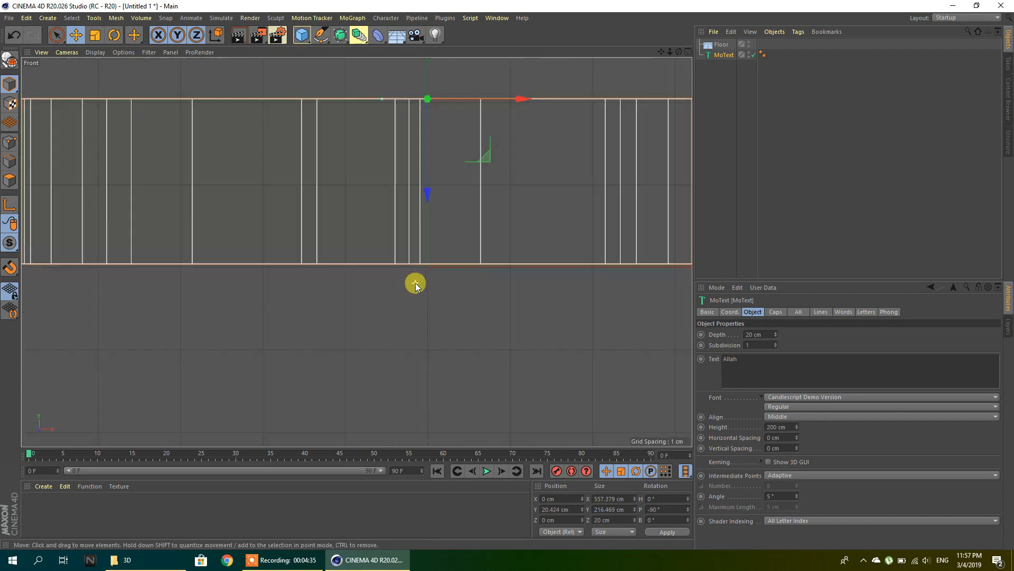
{"action": "left_click_drag", "start_coordinate": [431, 134], "coordinate": [430, 137]}
{"action": "scroll", "coordinate": [419, 252], "scroll_direction": "up", "scroll_amount": 1}
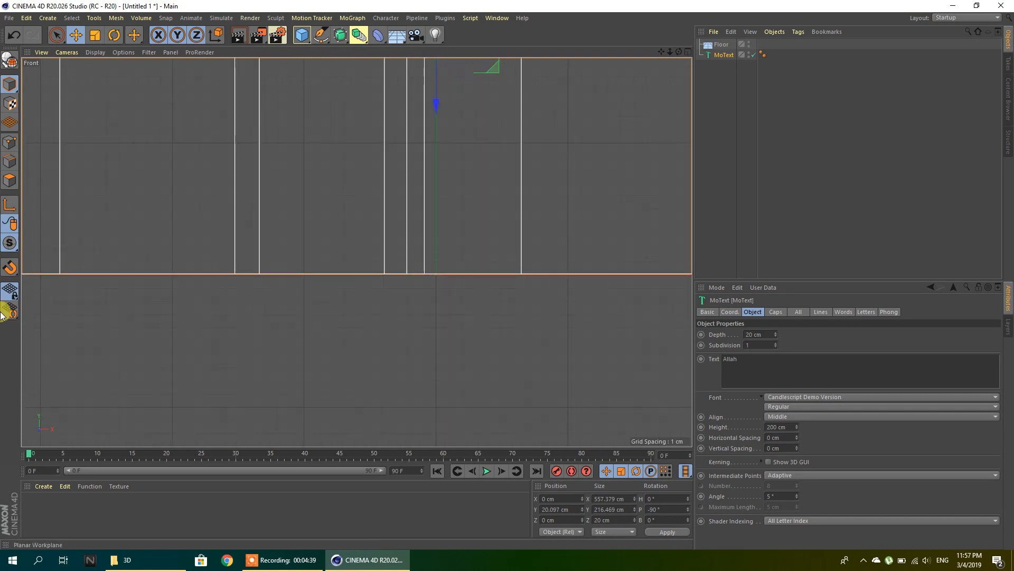
{"action": "left_click", "coordinate": [11, 273]}
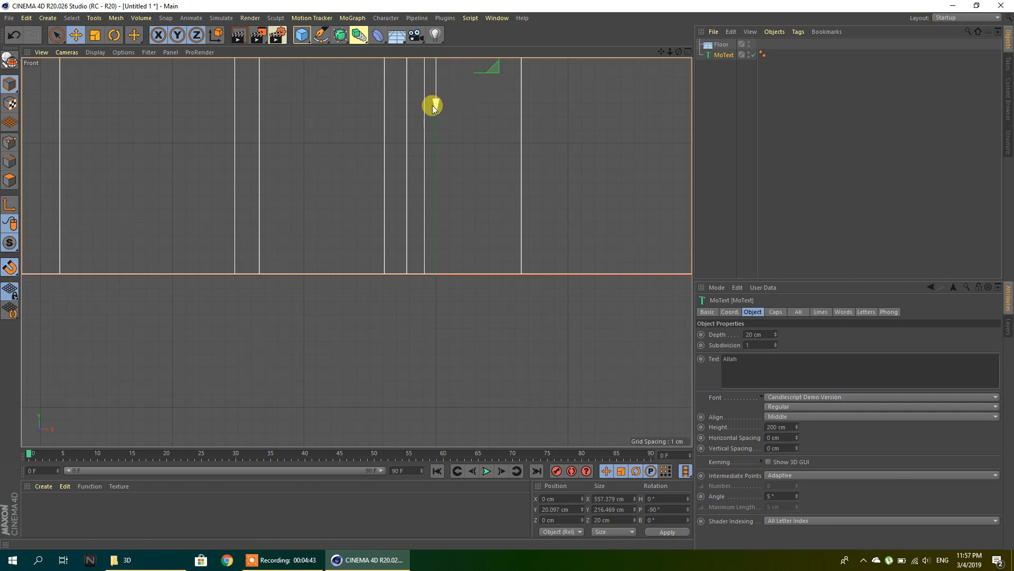
{"action": "left_click_drag", "start_coordinate": [433, 104], "coordinate": [436, 109]}
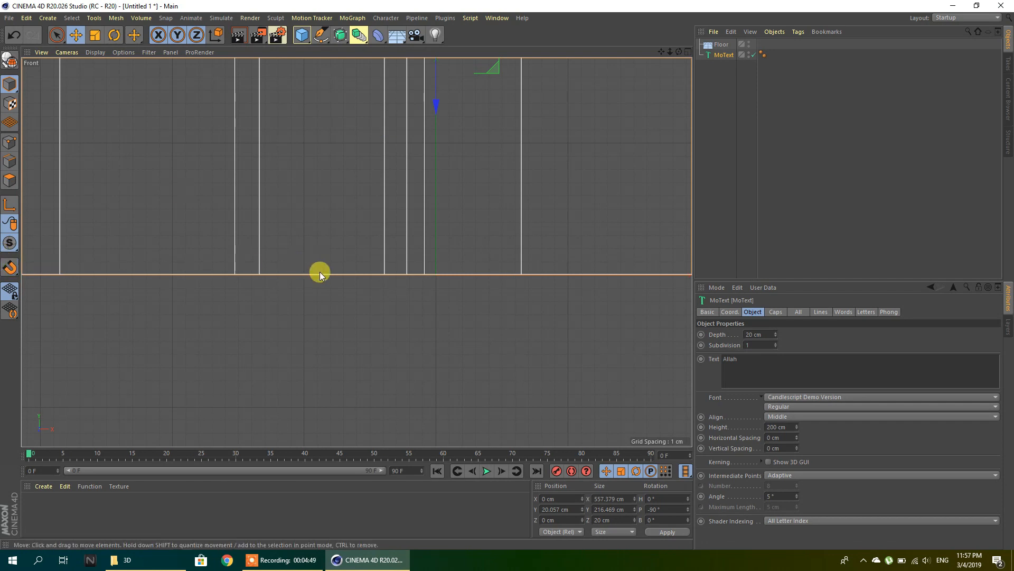
{"action": "left_click", "coordinate": [689, 51]}
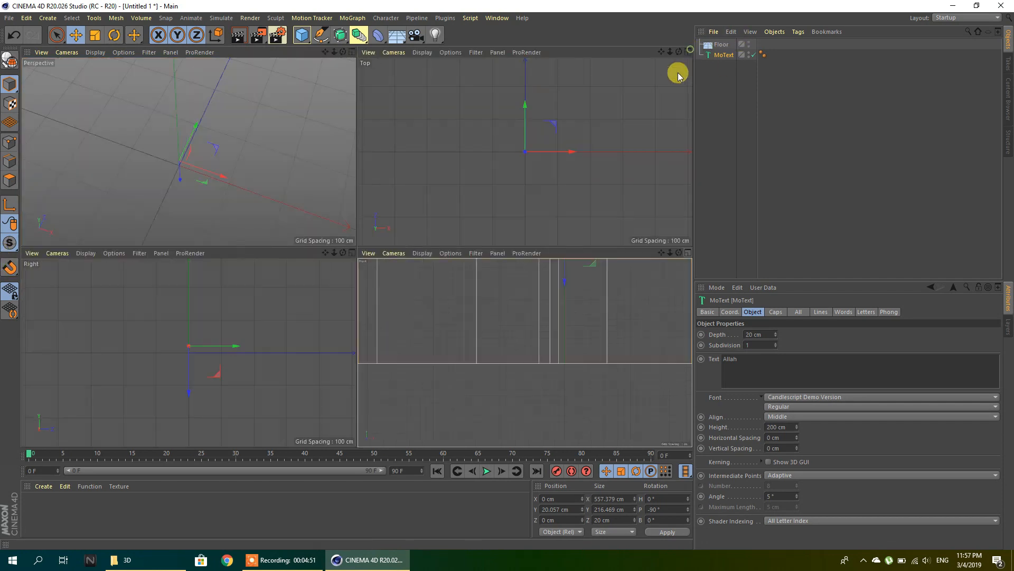
- Maximise the Perspective view and load the material from the file ed into the scene
{"action": "left_click", "coordinate": [350, 52]}
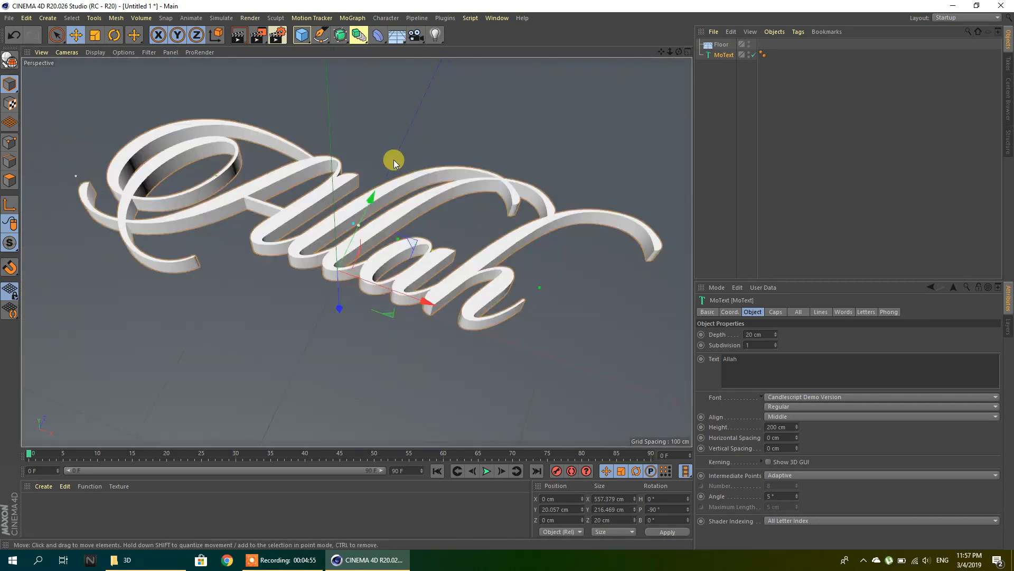
{"action": "left_click", "coordinate": [44, 486]}
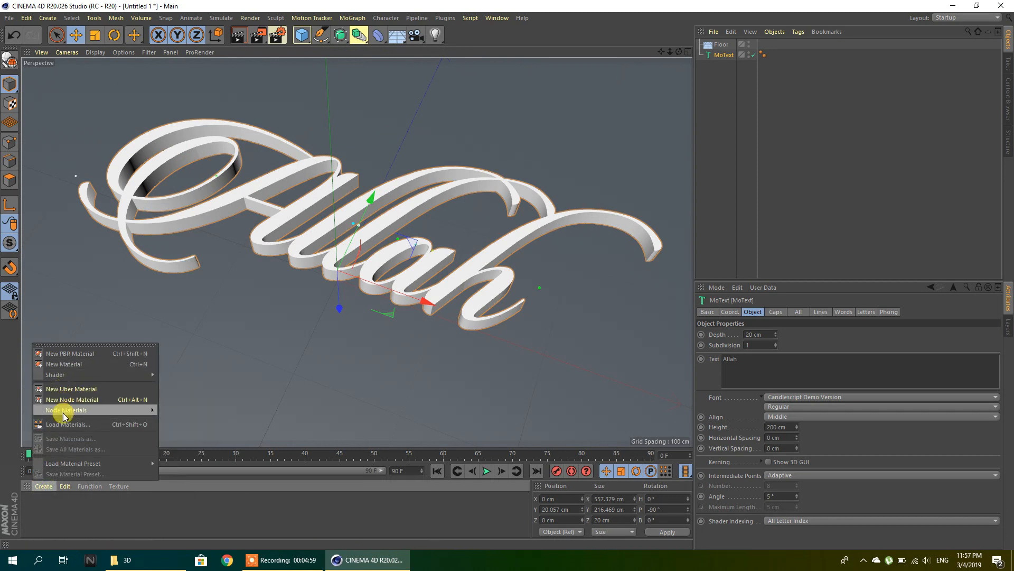
{"action": "left_click", "coordinate": [63, 424]}
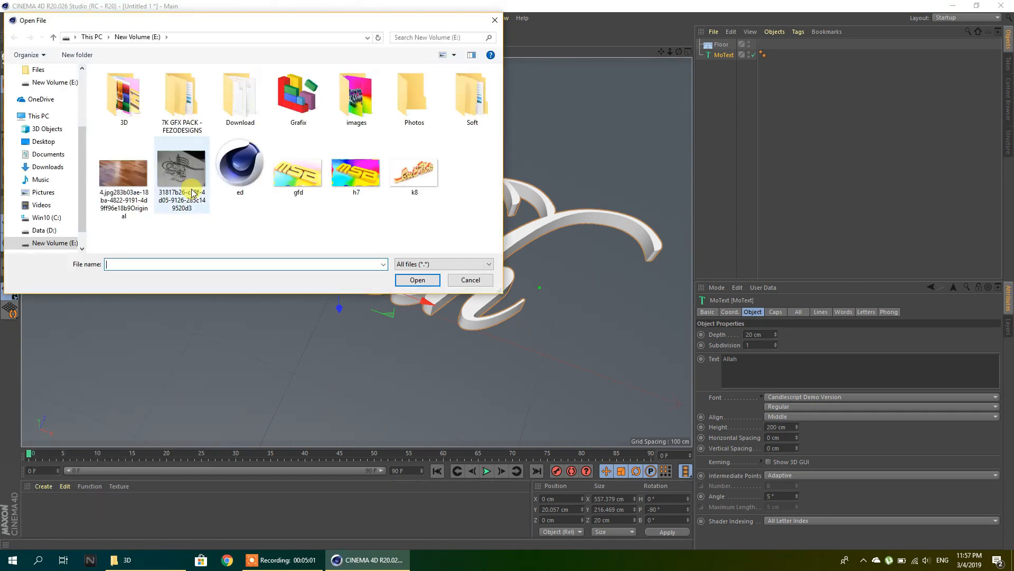
{"action": "left_click", "coordinate": [240, 170]}
{"action": "left_click", "coordinate": [416, 280]}
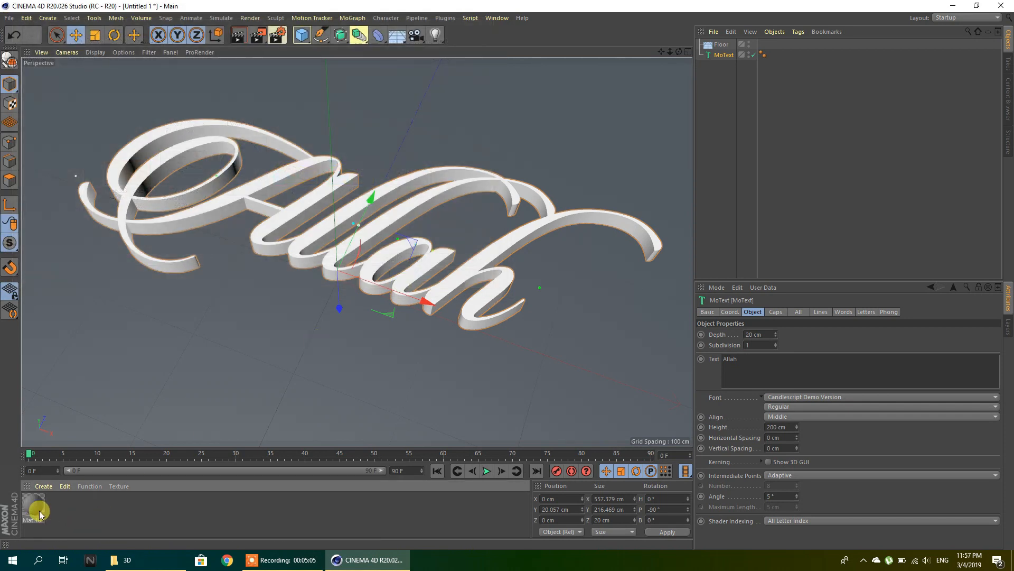
- Make three copies of the grey material Mat.10
{"action": "left_click", "coordinate": [88, 517]}
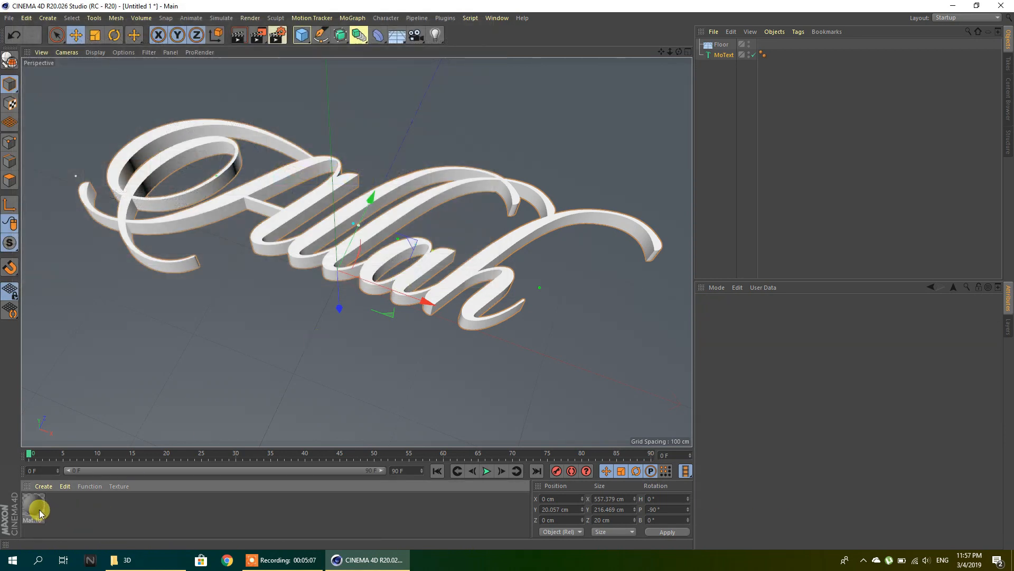
{"action": "left_click_drag", "start_coordinate": [40, 510], "coordinate": [107, 510], "text": "ctrl"}
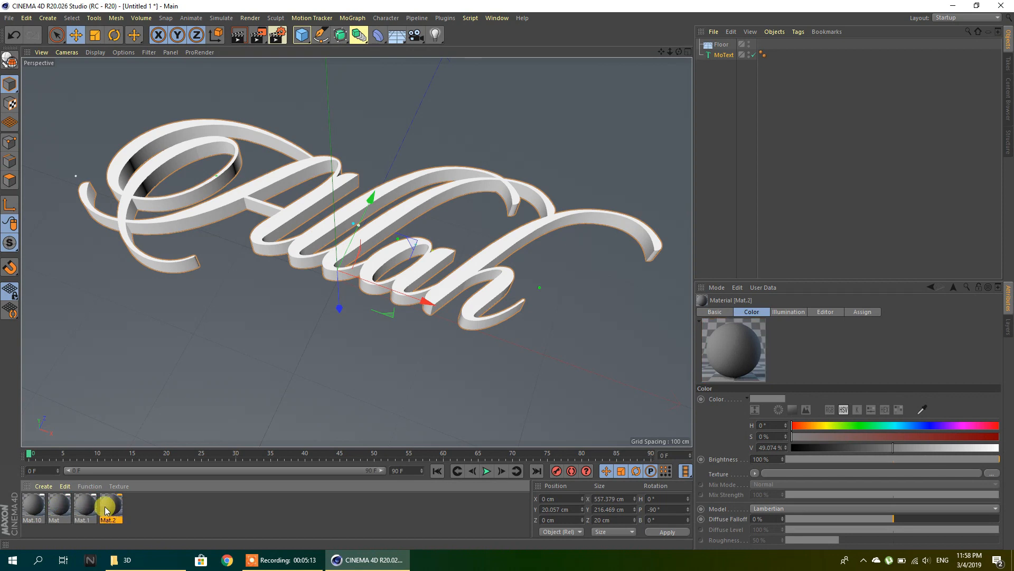
{"action": "left_click", "coordinate": [188, 509]}
- Add a Gradient shader as the Color texture of material Mat.10 and open the gradient's settings
{"action": "left_click", "coordinate": [35, 509]}
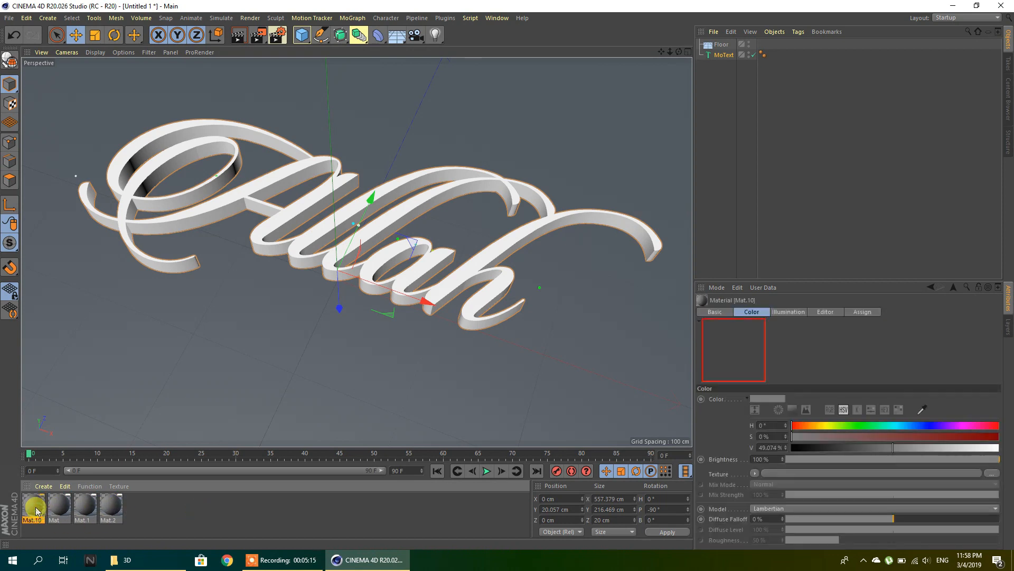
{"action": "double_click", "coordinate": [34, 510]}
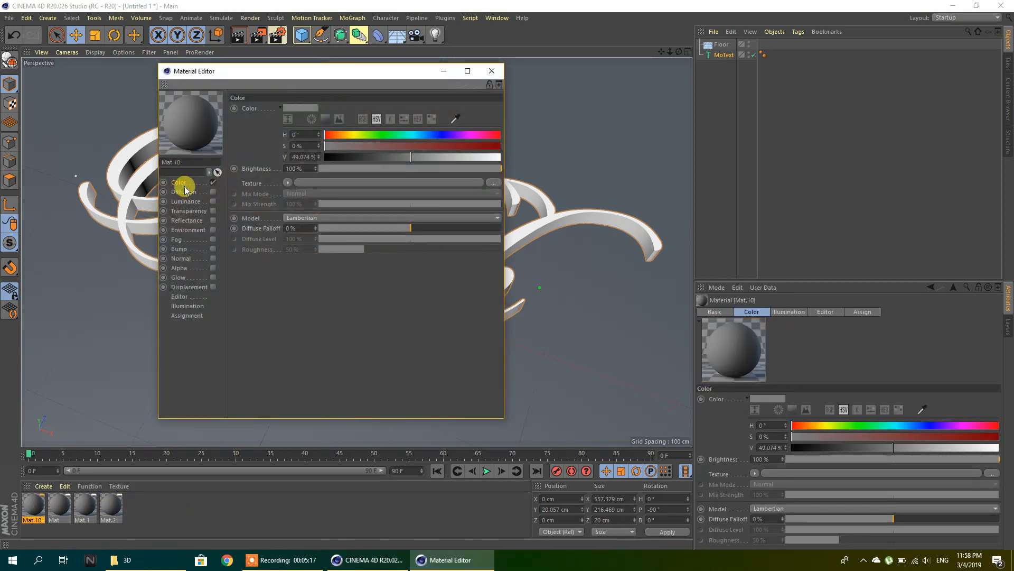
{"action": "left_click", "coordinate": [288, 183]}
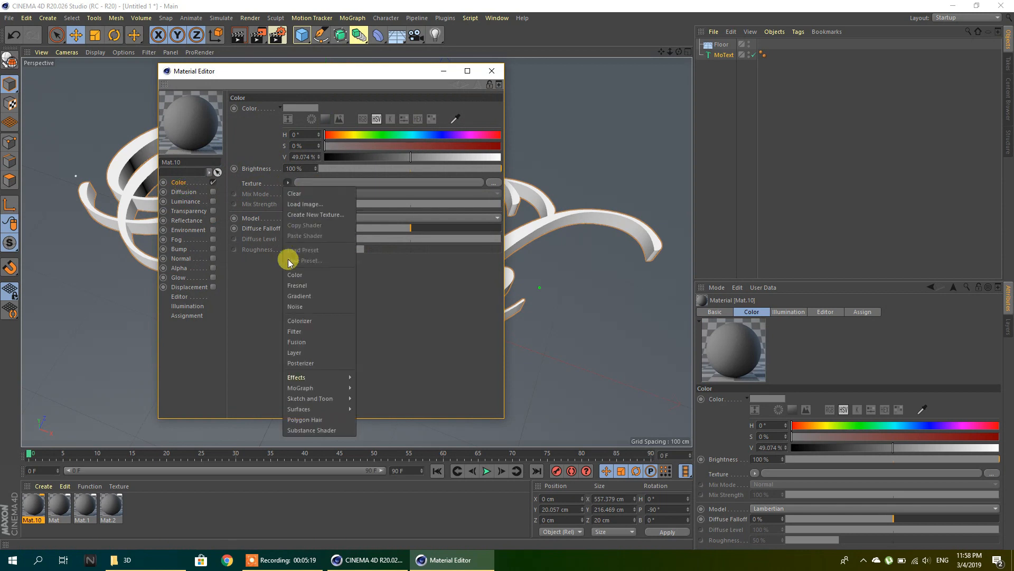
{"action": "left_click", "coordinate": [309, 299]}
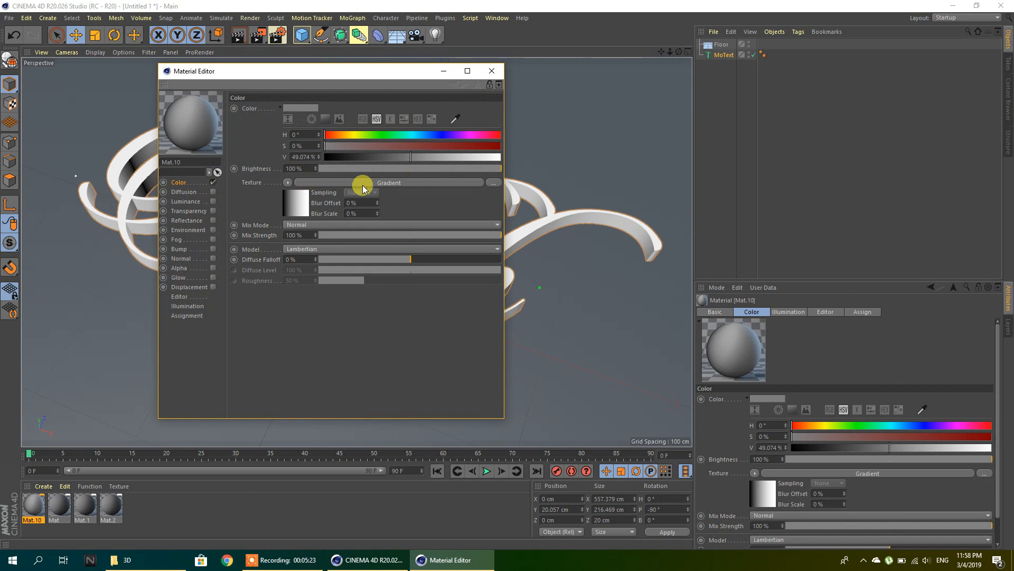
{"action": "left_click", "coordinate": [385, 185]}
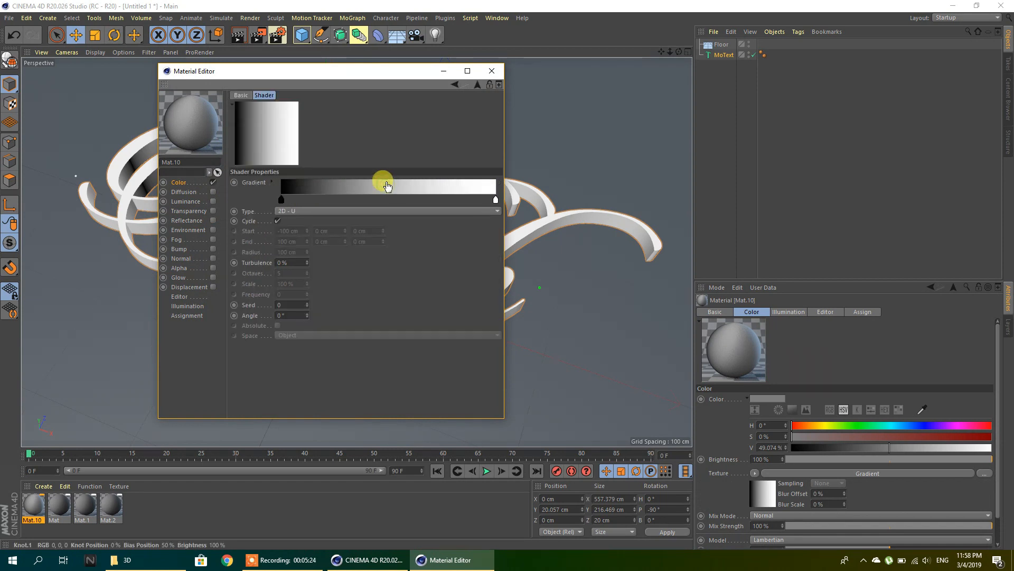
- Recolour the gradient's start knot to pure red with H 0°, S 100% and V 100%
{"action": "double_click", "coordinate": [281, 200]}
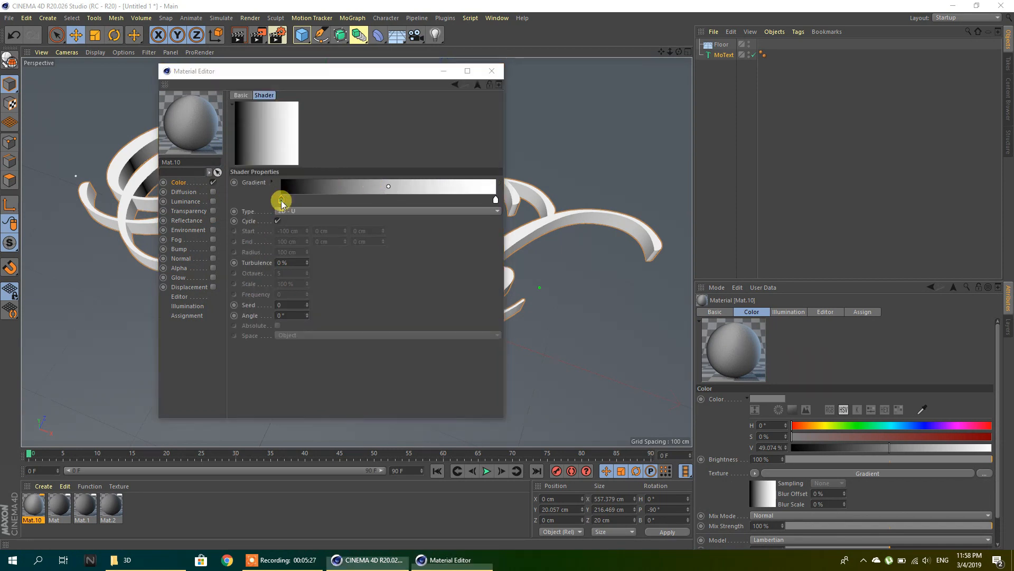
{"action": "left_click_drag", "start_coordinate": [229, 212], "coordinate": [384, 236]}
{"action": "left_click", "coordinate": [264, 249]}
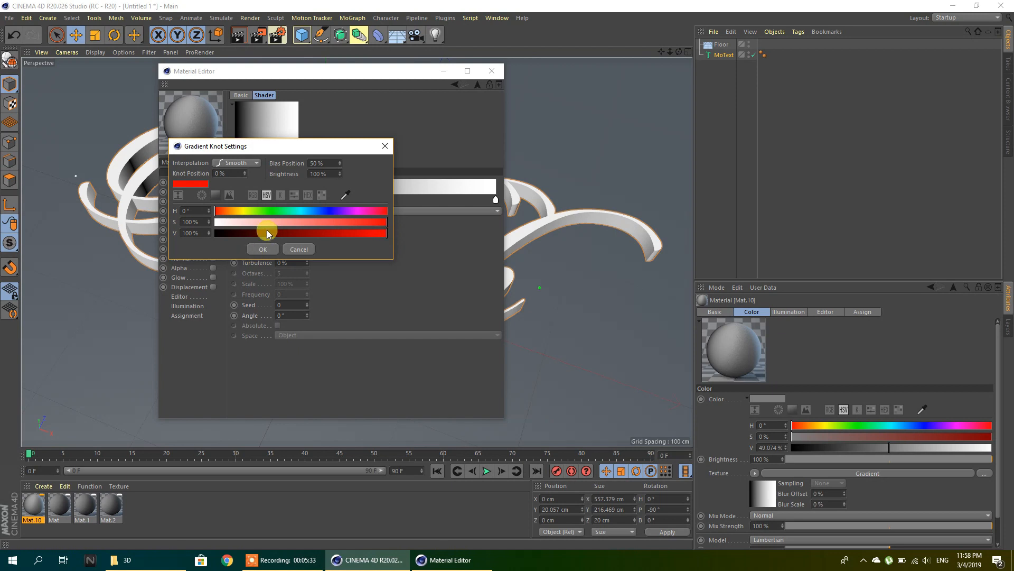
{"action": "left_click", "coordinate": [262, 249]}
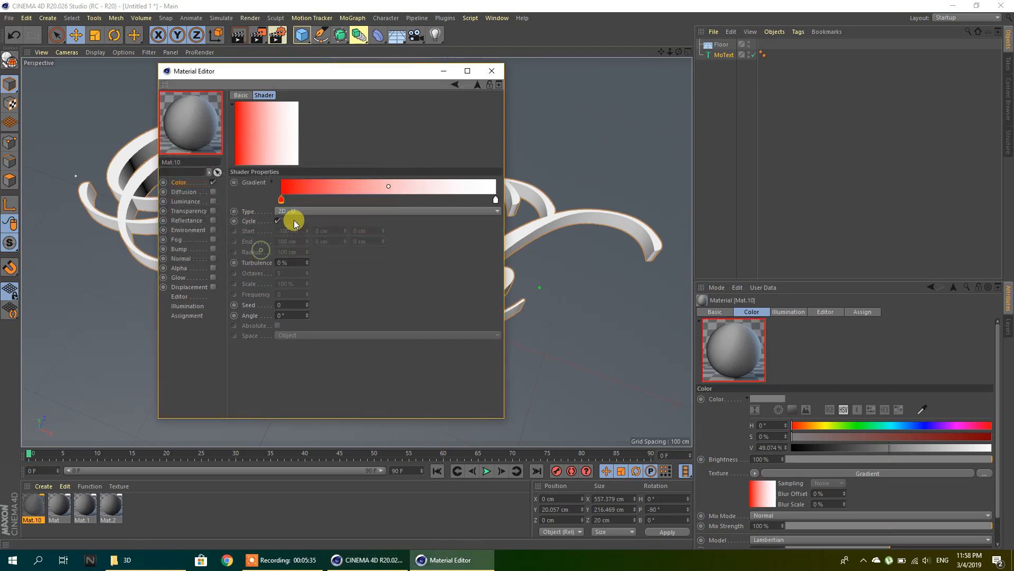
- Add a gradient knot at about 12% and colour it bright yellow with H 58°
{"action": "left_click", "coordinate": [307, 199]}
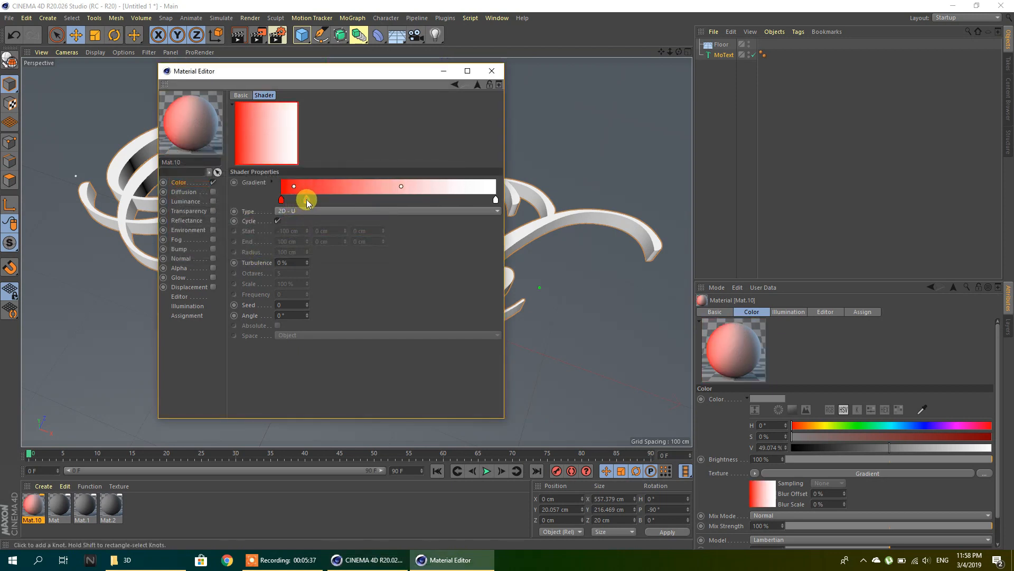
{"action": "double_click", "coordinate": [307, 200]}
{"action": "left_click_drag", "start_coordinate": [261, 211], "coordinate": [268, 211]}
{"action": "left_click_drag", "start_coordinate": [391, 221], "coordinate": [411, 224]}
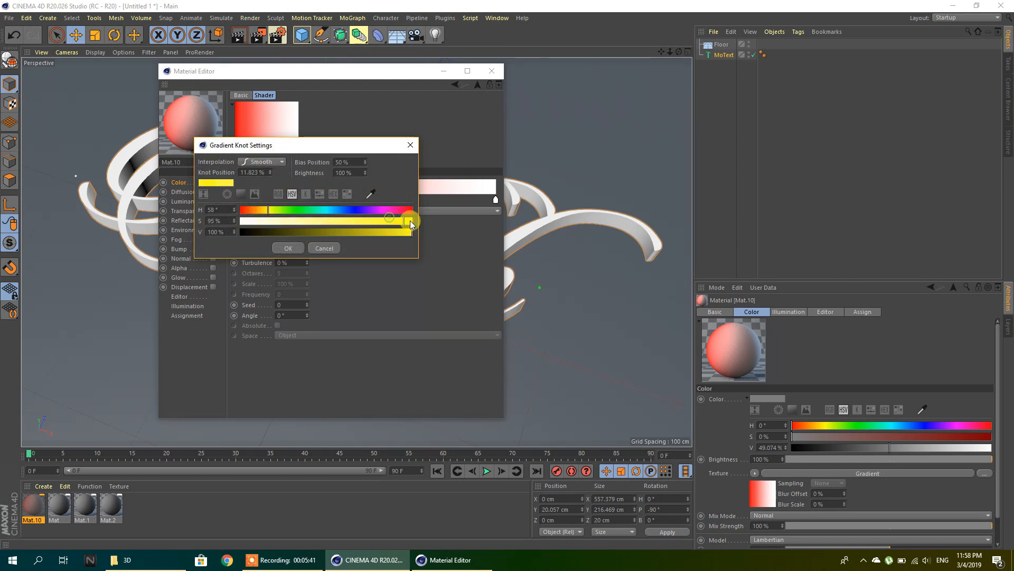
{"action": "left_click", "coordinate": [285, 248]}
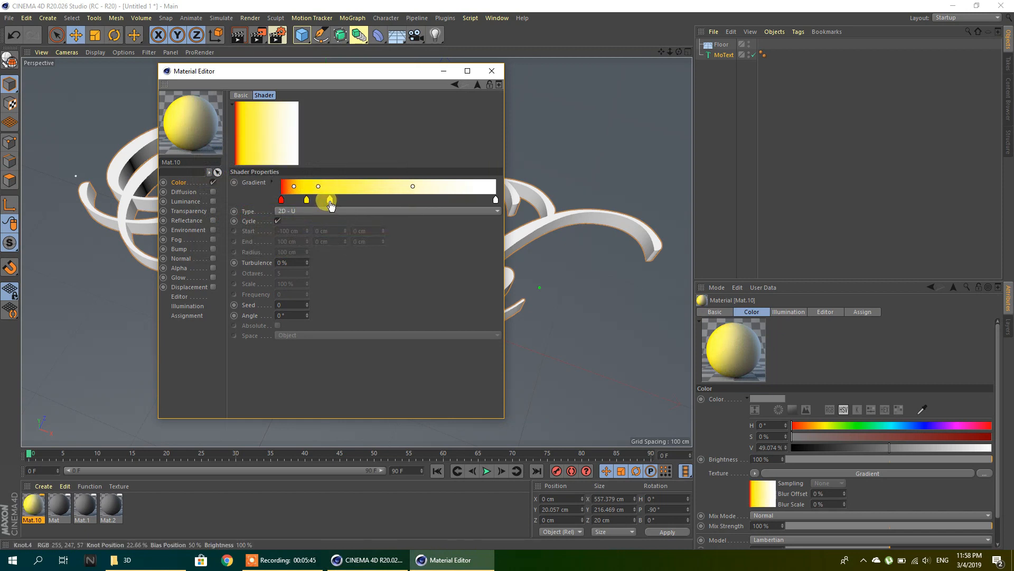
- Add a green gradient knot at about 23% with H 110°, S 100% and V 100%
{"action": "double_click", "coordinate": [329, 202]}
{"action": "left_click", "coordinate": [316, 212]}
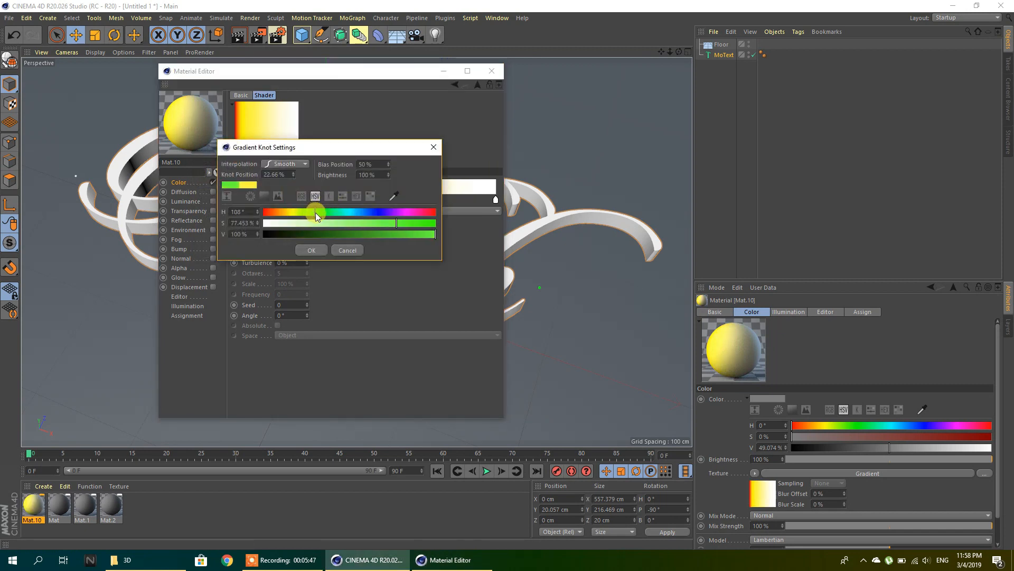
{"action": "left_click_drag", "start_coordinate": [402, 224], "coordinate": [438, 223]}
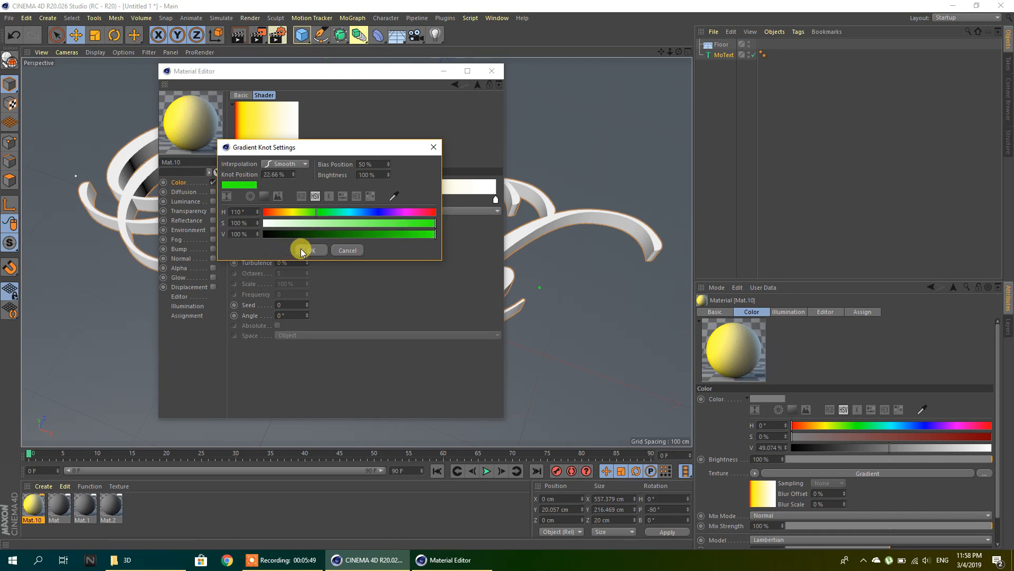
{"action": "left_click", "coordinate": [303, 249]}
- Add a cyan gradient knot at about 37% with H 181°, S 100% and V 100%
{"action": "left_click", "coordinate": [361, 200]}
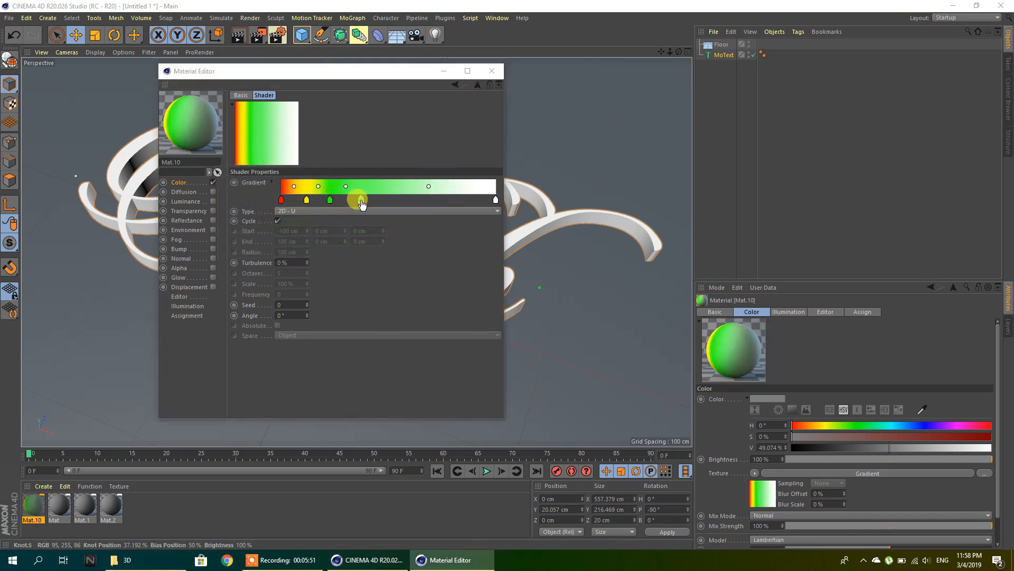
{"action": "double_click", "coordinate": [360, 200]}
{"action": "left_click", "coordinate": [381, 212]}
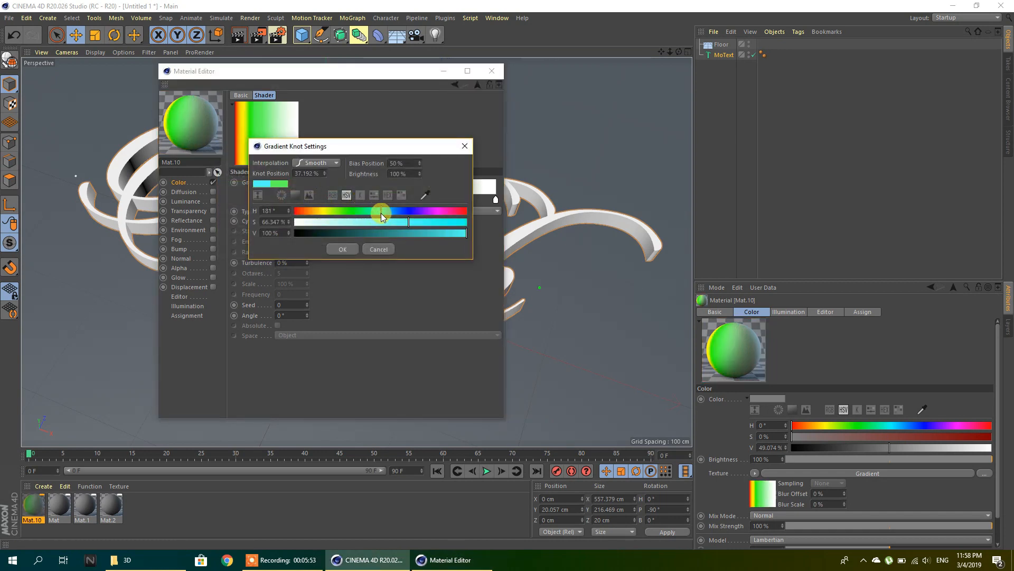
{"action": "left_click_drag", "start_coordinate": [411, 222], "coordinate": [482, 221]}
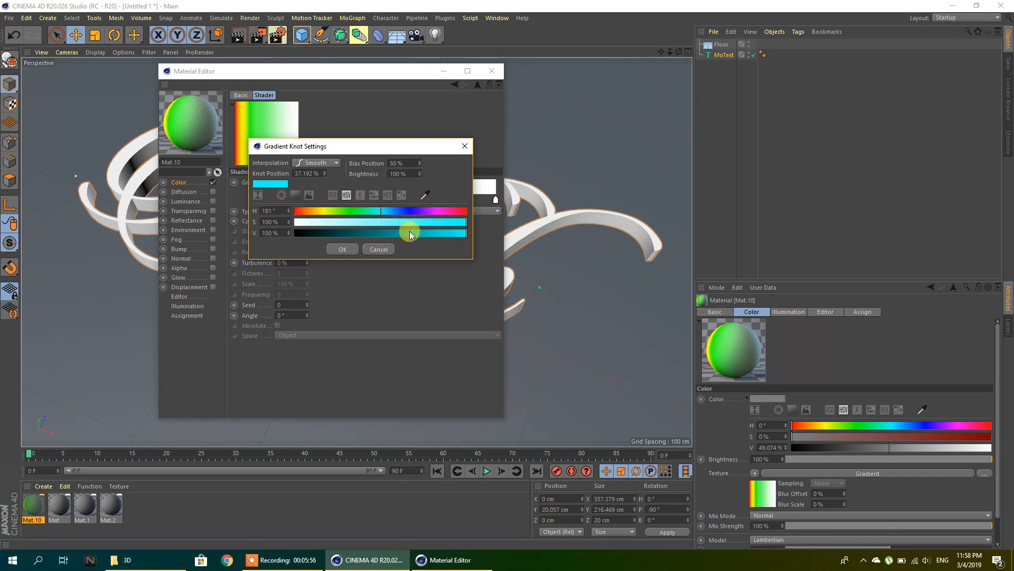
{"action": "left_click", "coordinate": [341, 250]}
- Add a blue gradient knot at about 56% with H 237°, S 100% and V 100%
{"action": "double_click", "coordinate": [402, 200]}
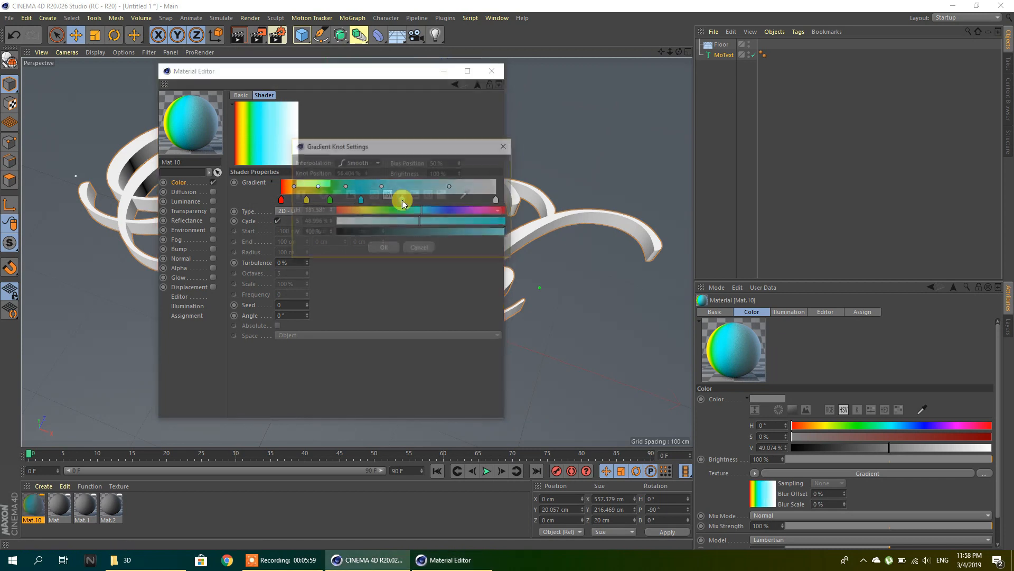
{"action": "left_click", "coordinate": [440, 210]}
{"action": "left_click_drag", "start_coordinate": [441, 211], "coordinate": [490, 227]}
{"action": "left_click", "coordinate": [474, 221]}
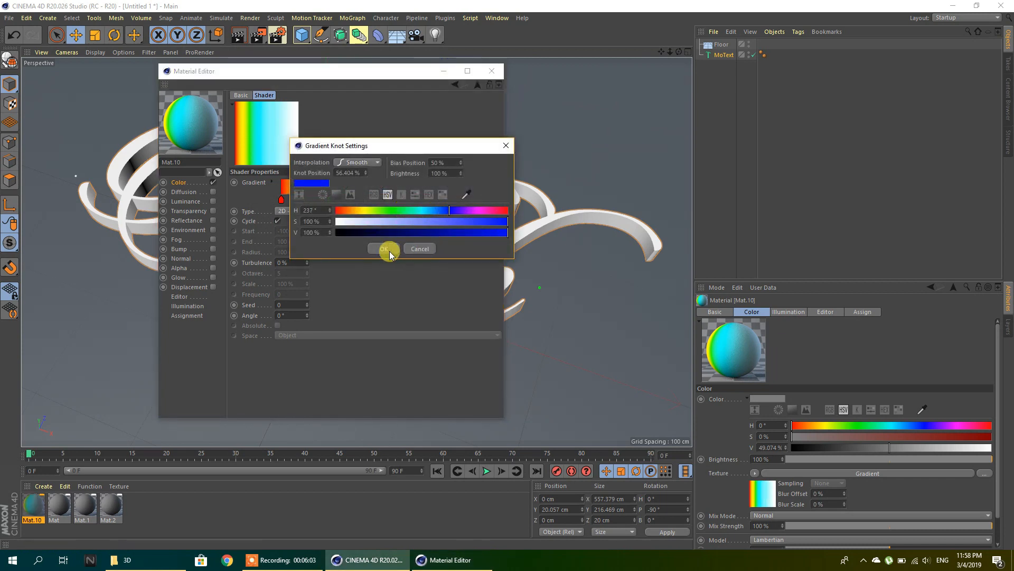
{"action": "left_click", "coordinate": [386, 249]}
- Add a magenta gradient knot at about 73% with H 305°, S 100% and V 100%
{"action": "double_click", "coordinate": [438, 201]}
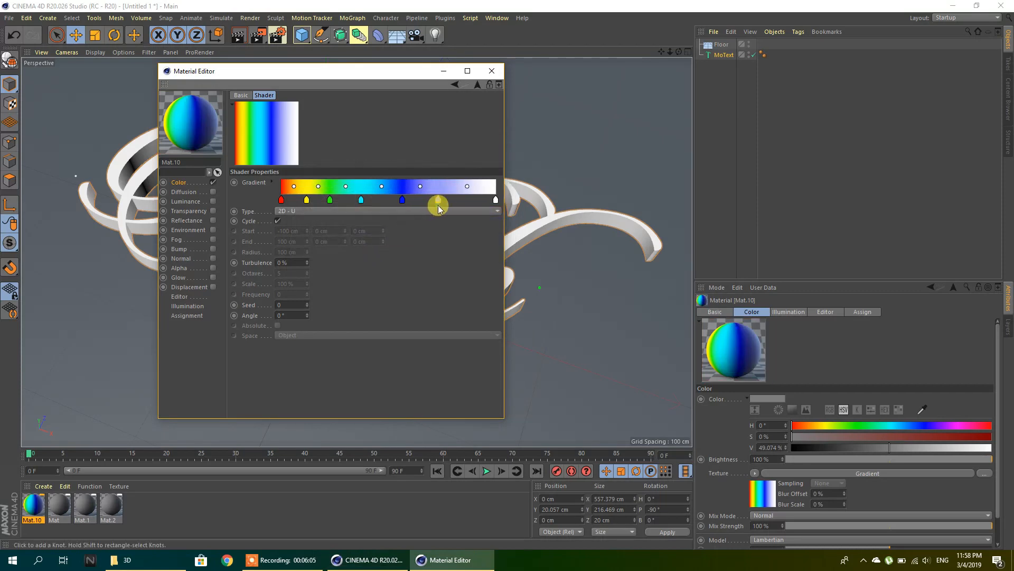
{"action": "left_click", "coordinate": [517, 216]}
{"action": "left_click_drag", "start_coordinate": [507, 226], "coordinate": [584, 233]}
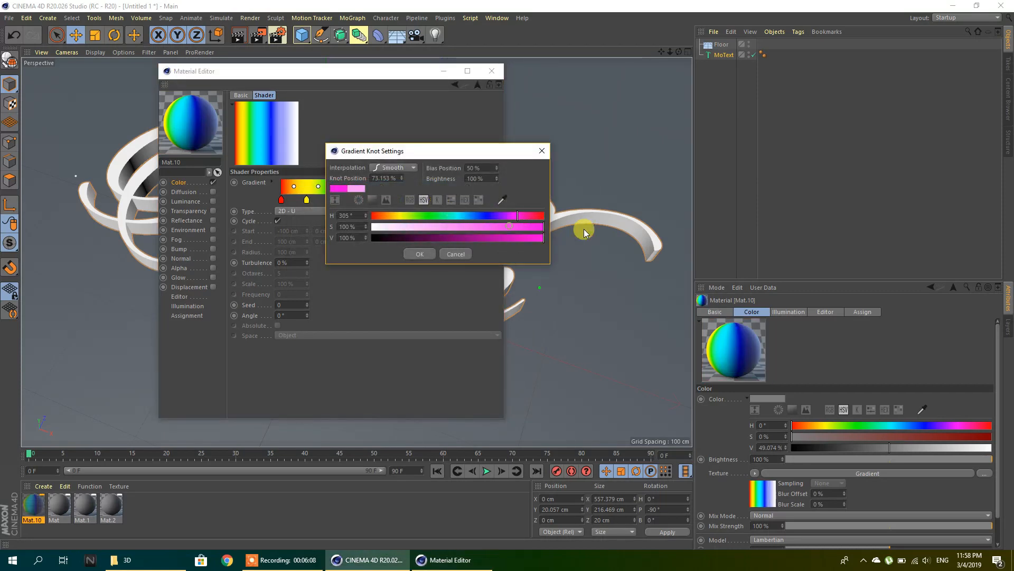
{"action": "left_click", "coordinate": [419, 254]}
- Add a pink gradient knot at about 85% with H 323°, S 100% and V 94%
{"action": "double_click", "coordinate": [465, 201]}
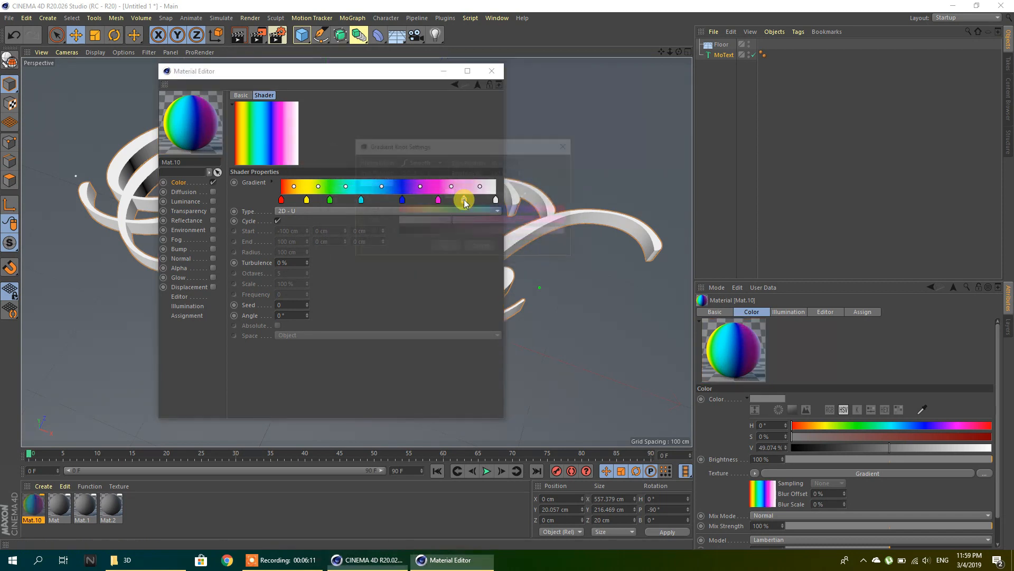
{"action": "left_click", "coordinate": [552, 210]}
{"action": "left_click", "coordinate": [560, 230]}
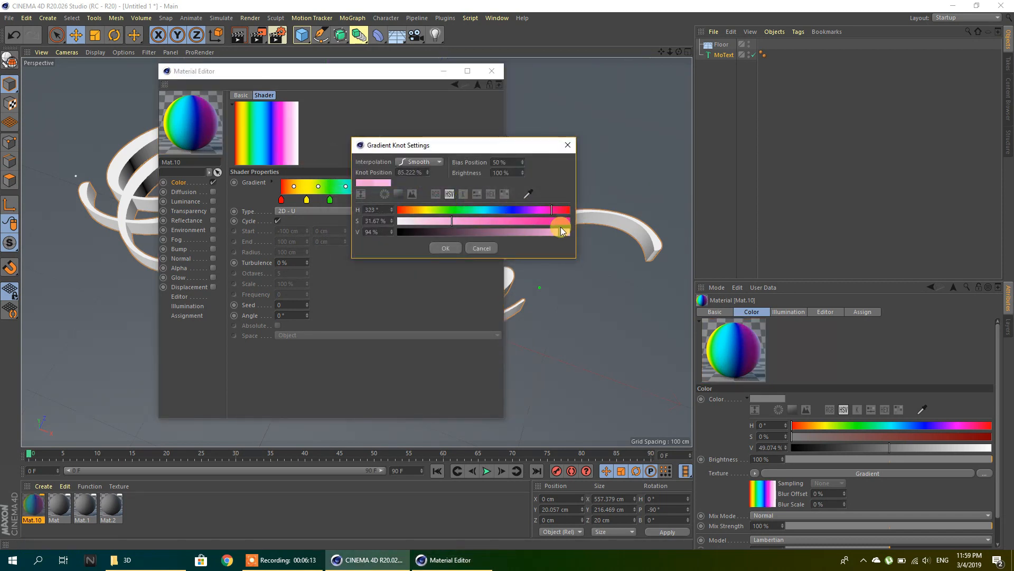
{"action": "left_click_drag", "start_coordinate": [558, 220], "coordinate": [571, 222]}
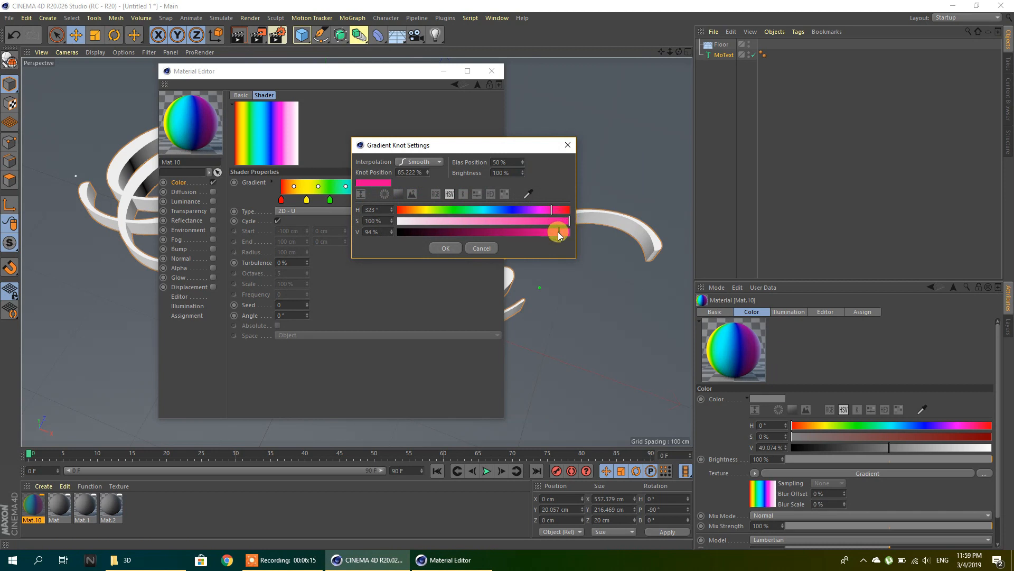
{"action": "left_click", "coordinate": [443, 249]}
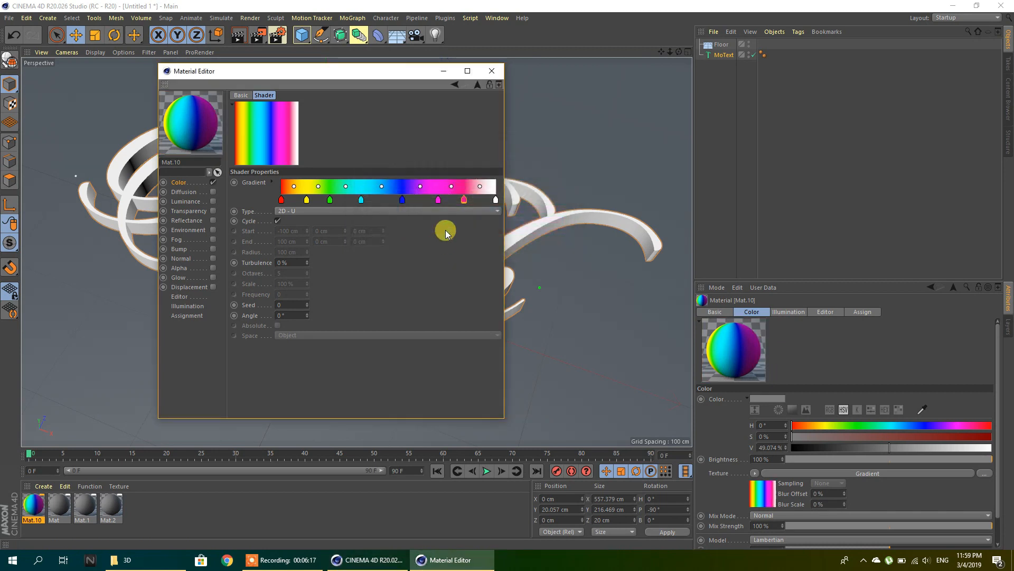
- Recolour the gradient's white end knot to saturated red
{"action": "double_click", "coordinate": [497, 203]}
{"action": "left_click_drag", "start_coordinate": [573, 225], "coordinate": [608, 224]}
{"action": "left_click", "coordinate": [494, 251]}
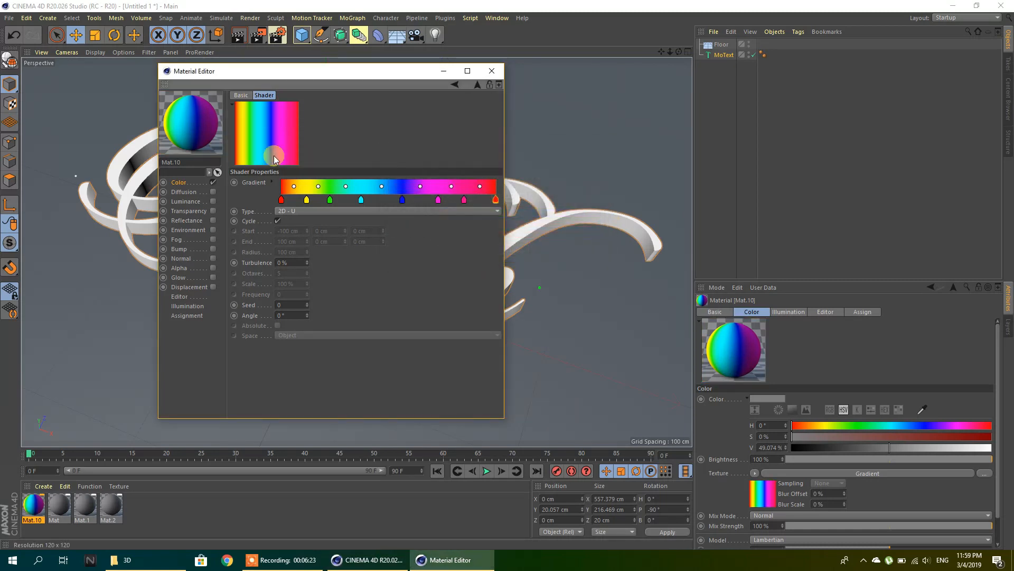
- Set the gradient type to 2D - Radial and enable the material's Reflectance channel
{"action": "left_click", "coordinate": [282, 213]}
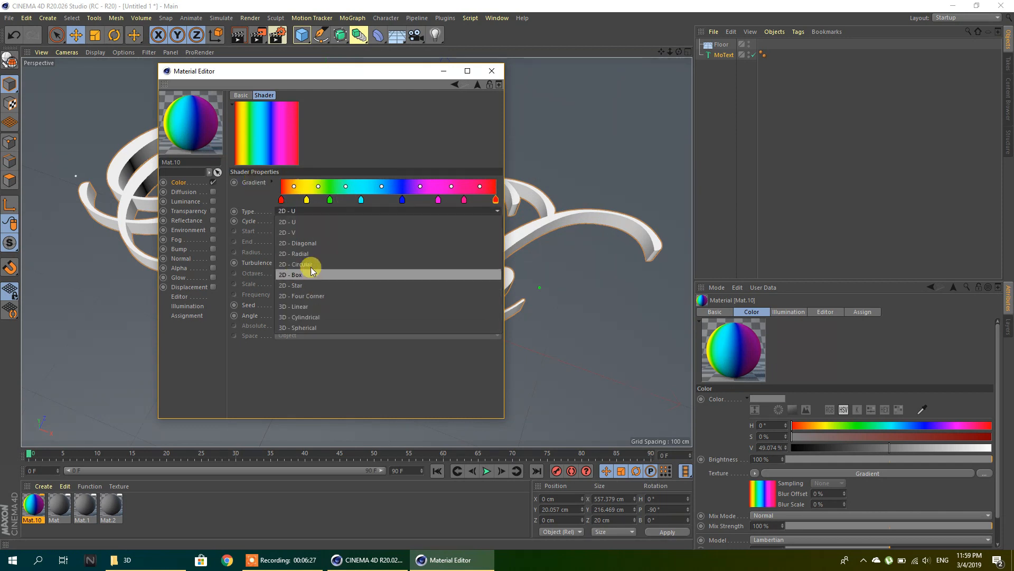
{"action": "left_click", "coordinate": [302, 256]}
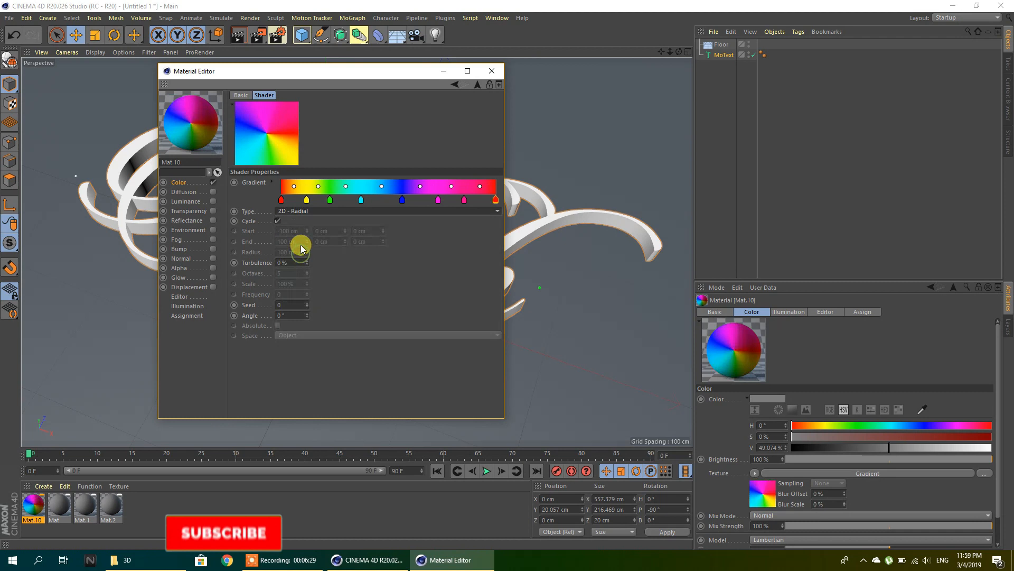
{"action": "left_click", "coordinate": [197, 222]}
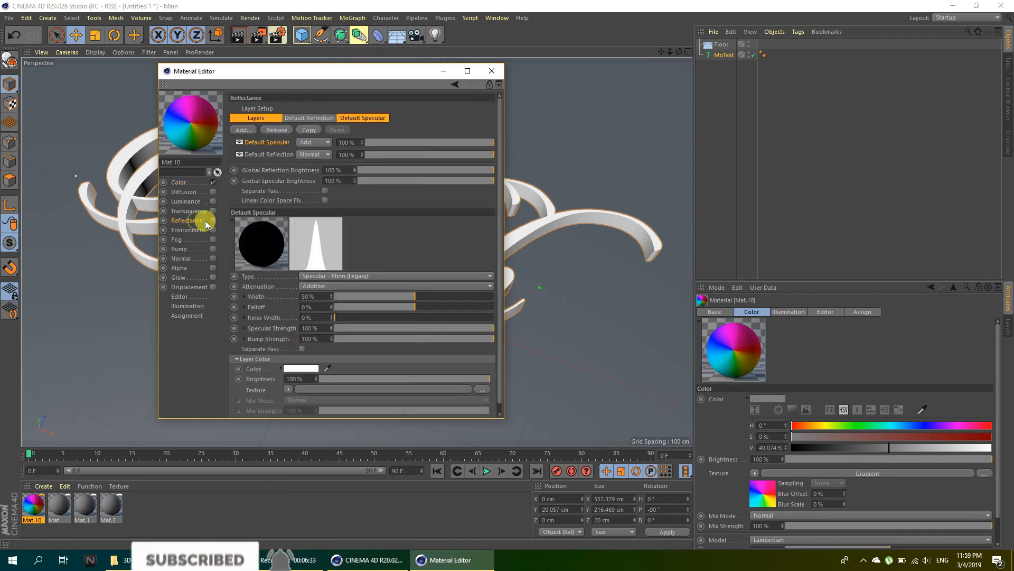
{"action": "left_click", "coordinate": [213, 221]}
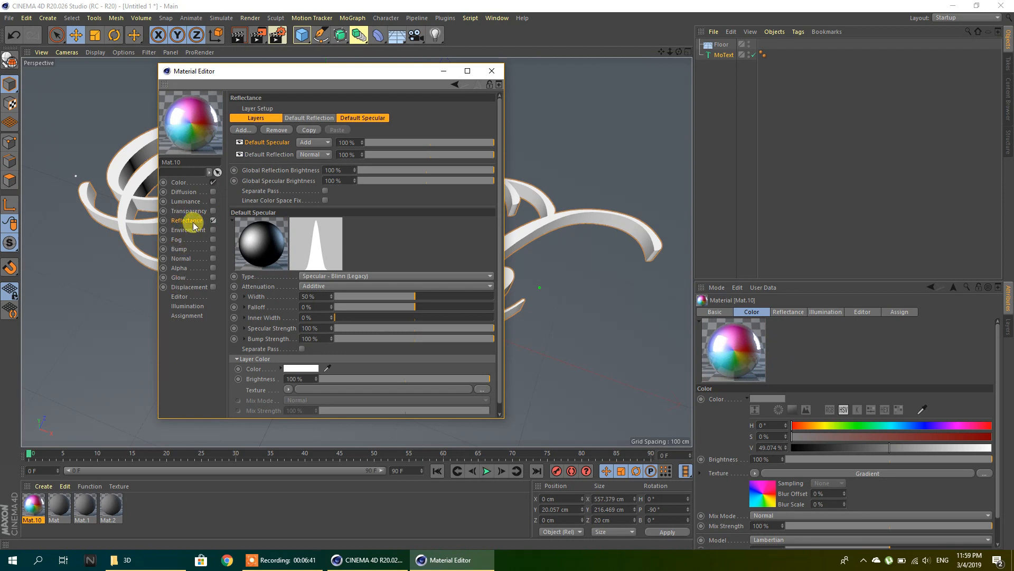
- Inspect the material's available reflectance layer types and Default Reflection settings, and close the Material Editor
{"action": "left_click", "coordinate": [253, 130]}
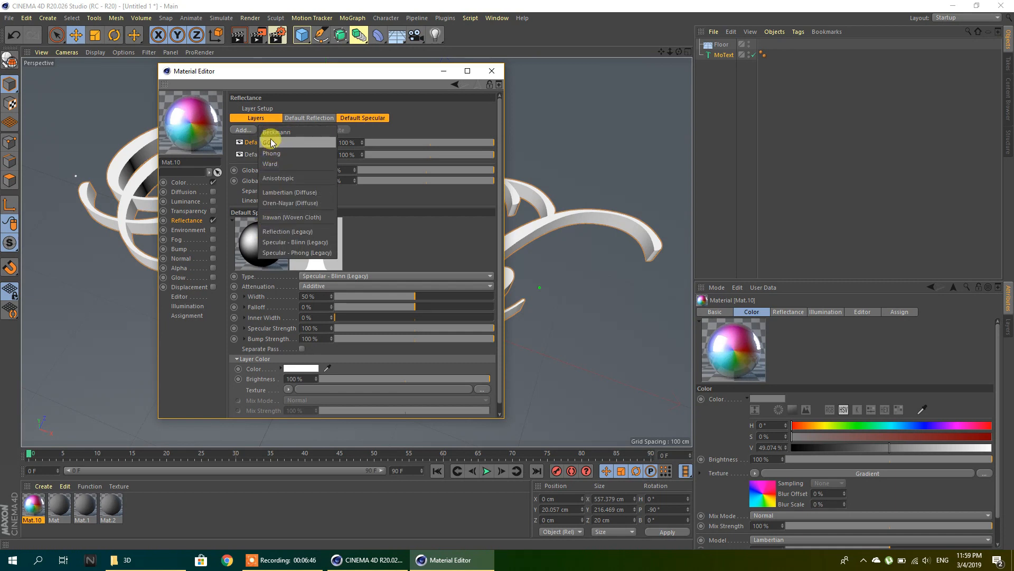
{"action": "left_click", "coordinate": [362, 132]}
{"action": "left_click", "coordinate": [296, 118]}
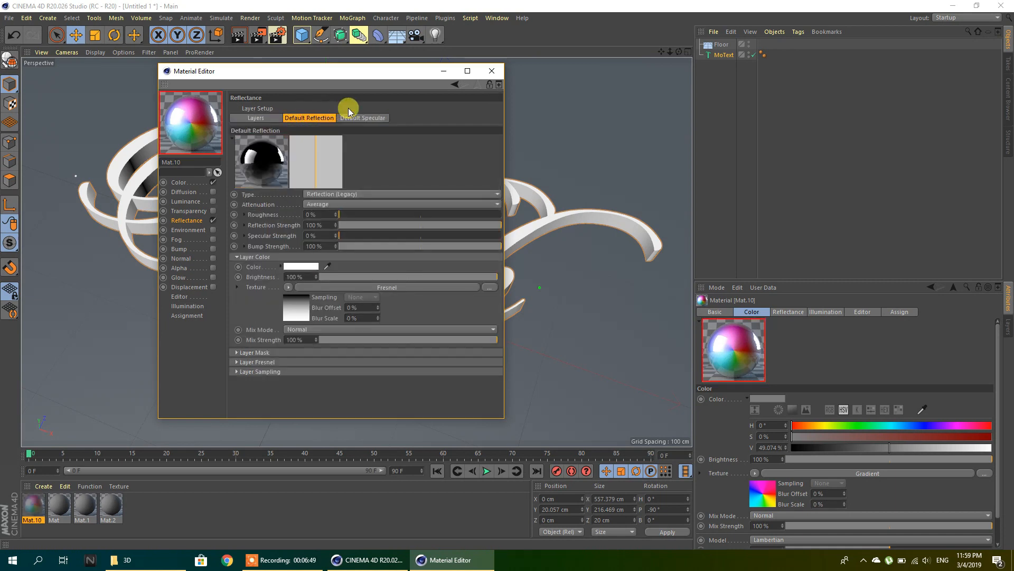
{"action": "left_click", "coordinate": [255, 118]}
{"action": "left_click", "coordinate": [493, 70]}
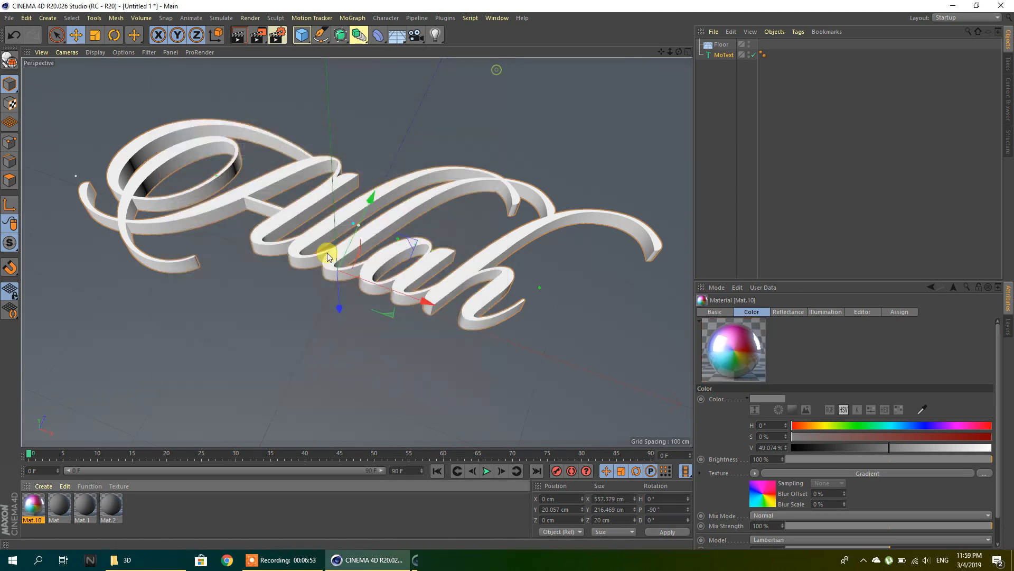
- Apply the rainbow gradient material to the floor and set its texture projection to Frontal
{"action": "left_click_drag", "start_coordinate": [36, 508], "coordinate": [127, 407]}
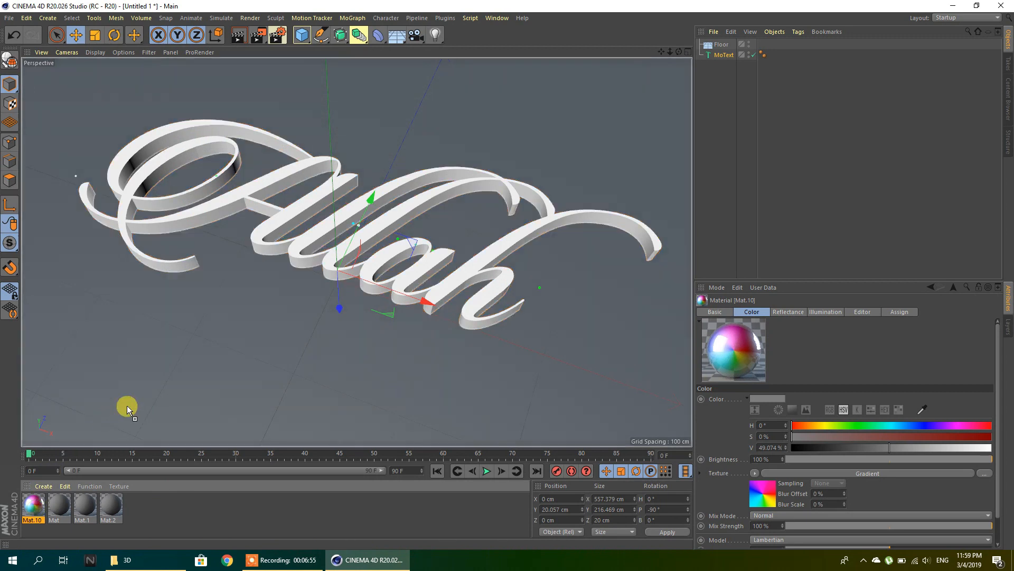
{"action": "left_click_drag", "start_coordinate": [208, 349], "coordinate": [208, 349]}
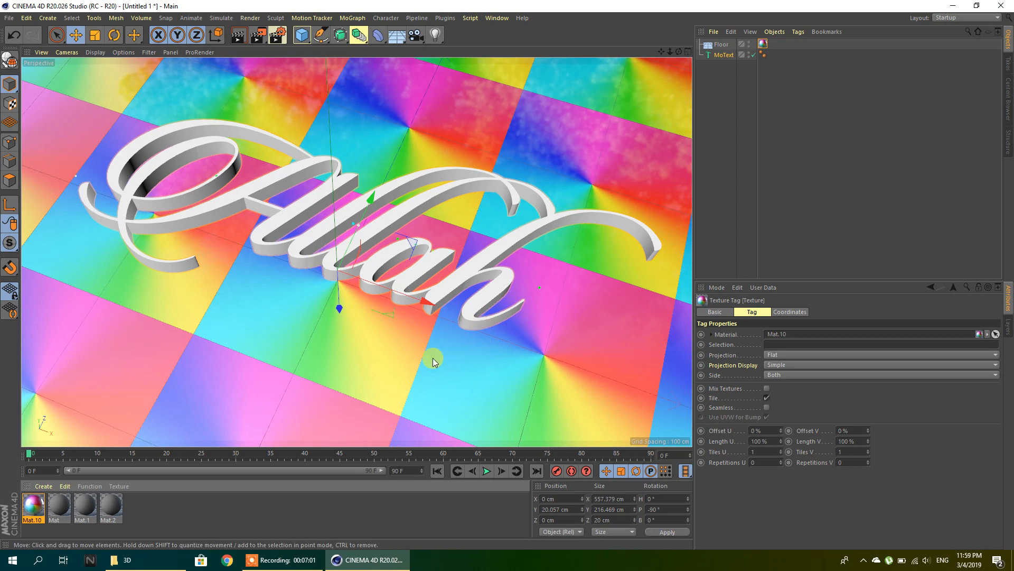
{"action": "left_click", "coordinate": [782, 355]}
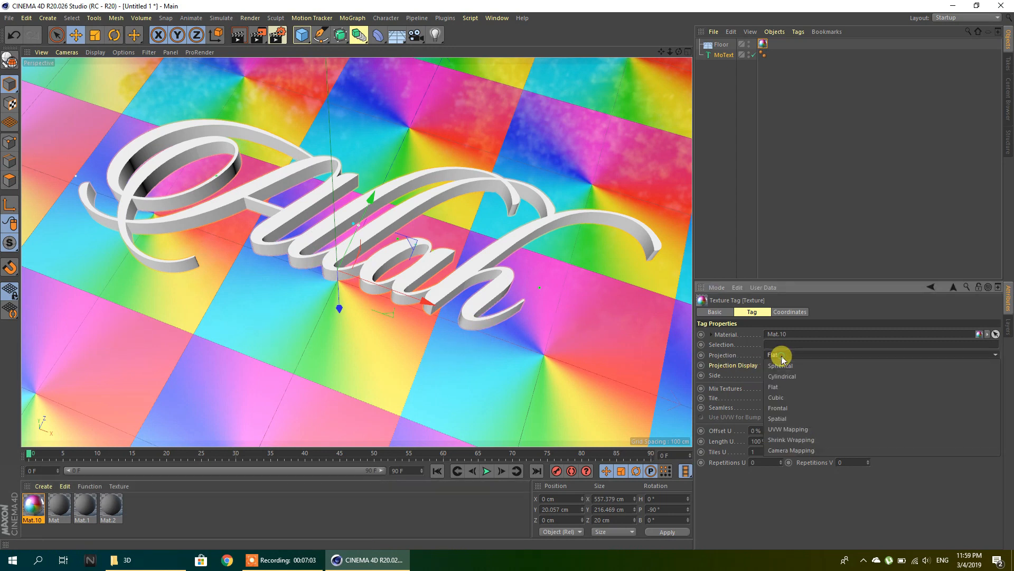
{"action": "left_click", "coordinate": [785, 408]}
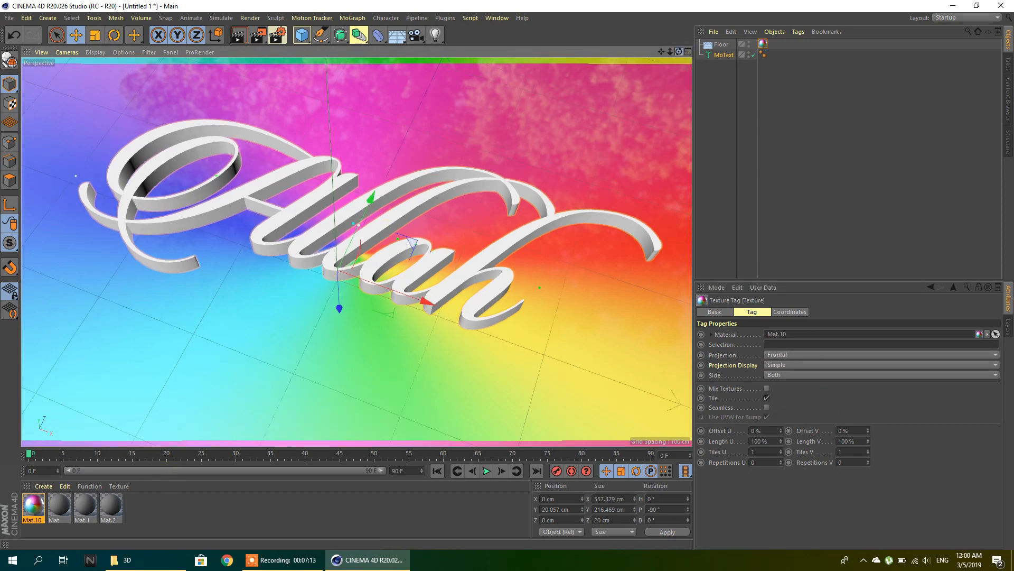
- Duplicate the text object upward so the copy sits at about Y 28.3 cm
{"action": "left_click_drag", "start_coordinate": [679, 51], "coordinate": [683, 45]}
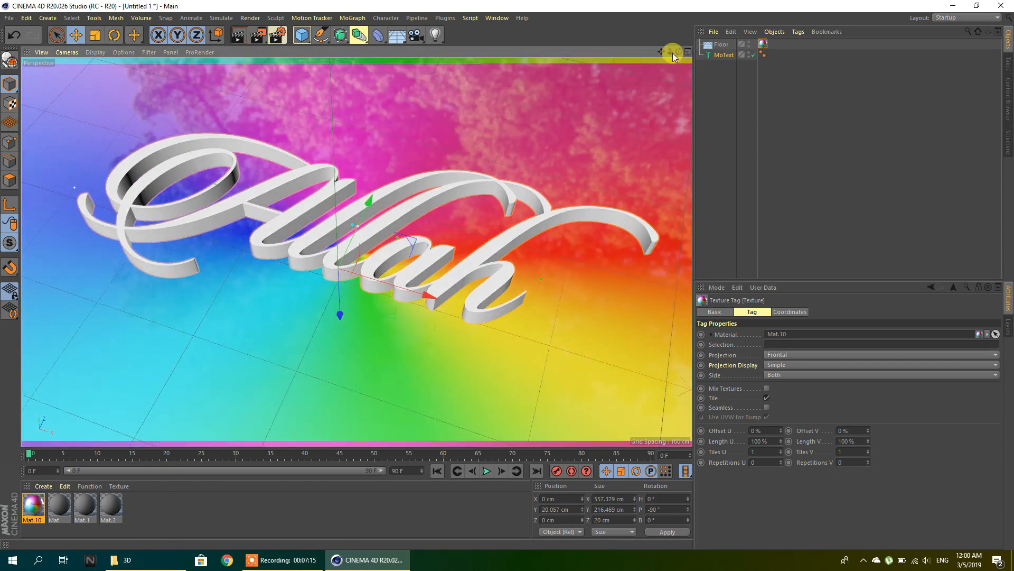
{"action": "left_click", "coordinate": [399, 250]}
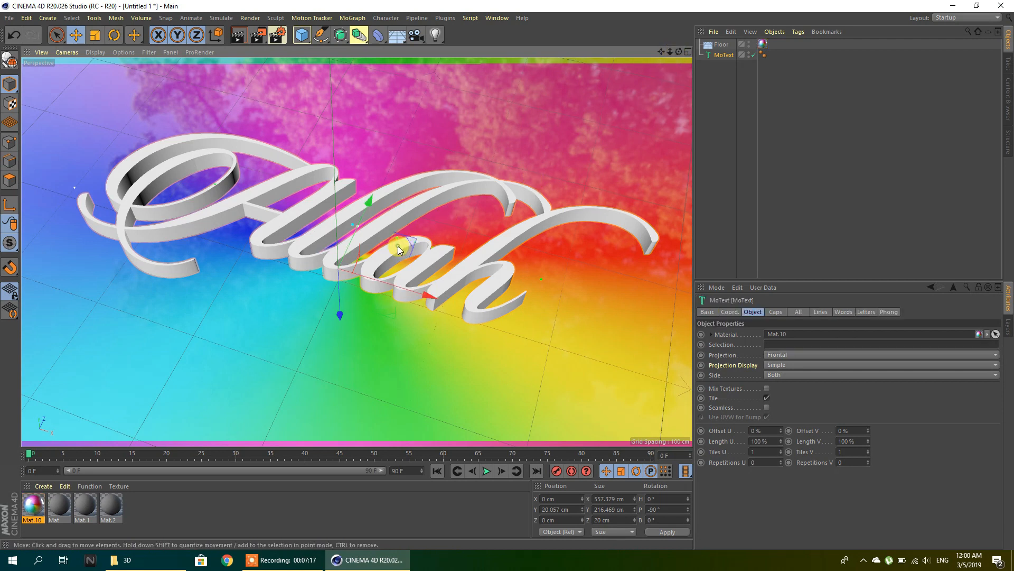
{"action": "left_click_drag", "start_coordinate": [338, 320], "coordinate": [338, 313], "text": "ctrl"}
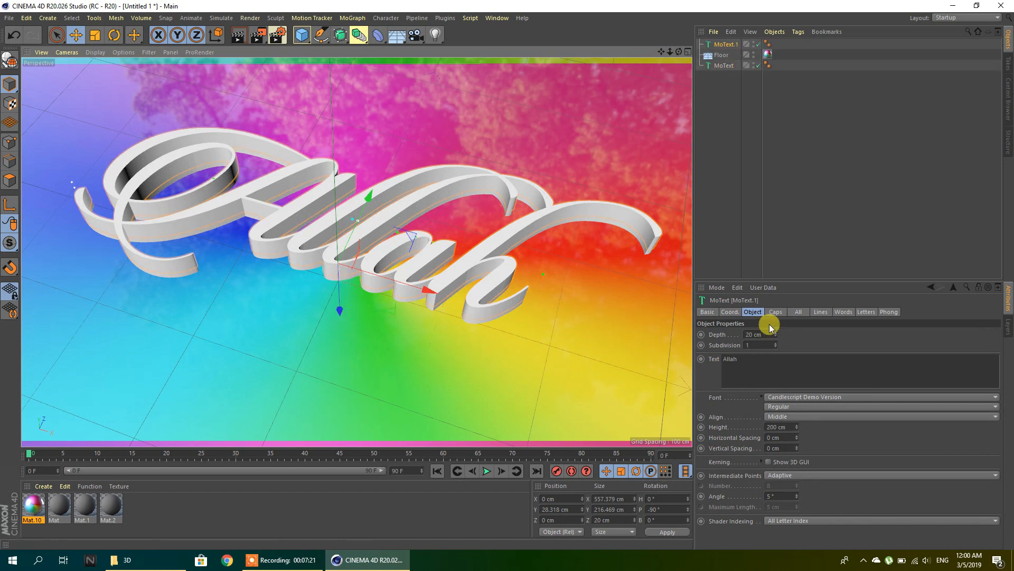
- Set both the start and end caps of the text copy to Fillet Cap
{"action": "double_click", "coordinate": [764, 334]}
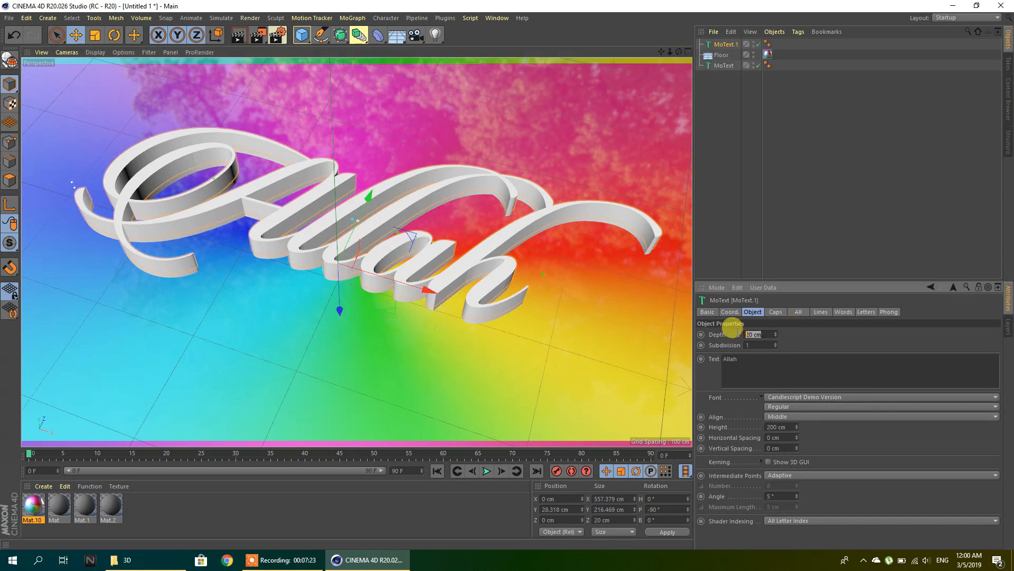
{"action": "left_click", "coordinate": [784, 314]}
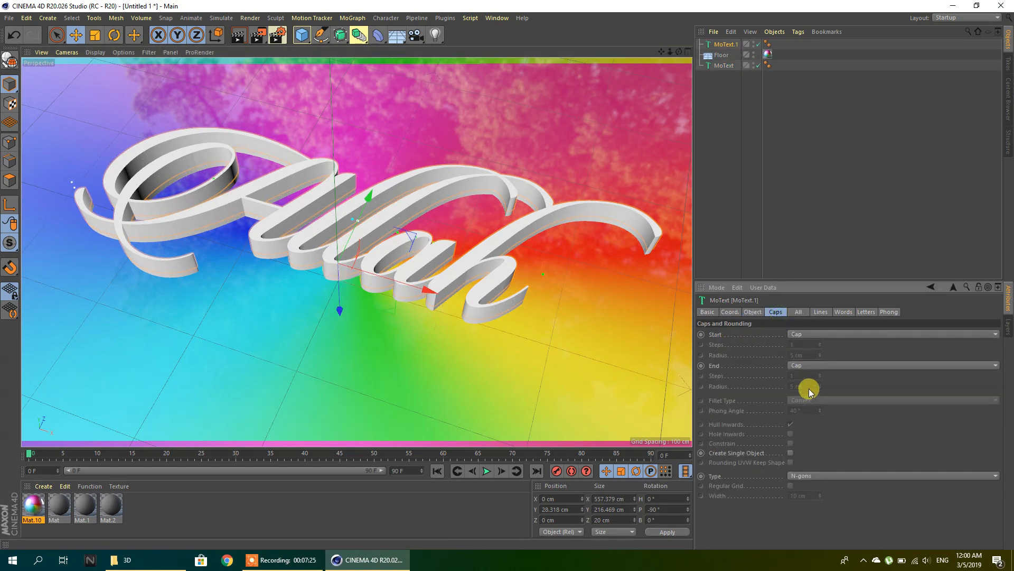
{"action": "left_click", "coordinate": [803, 335]}
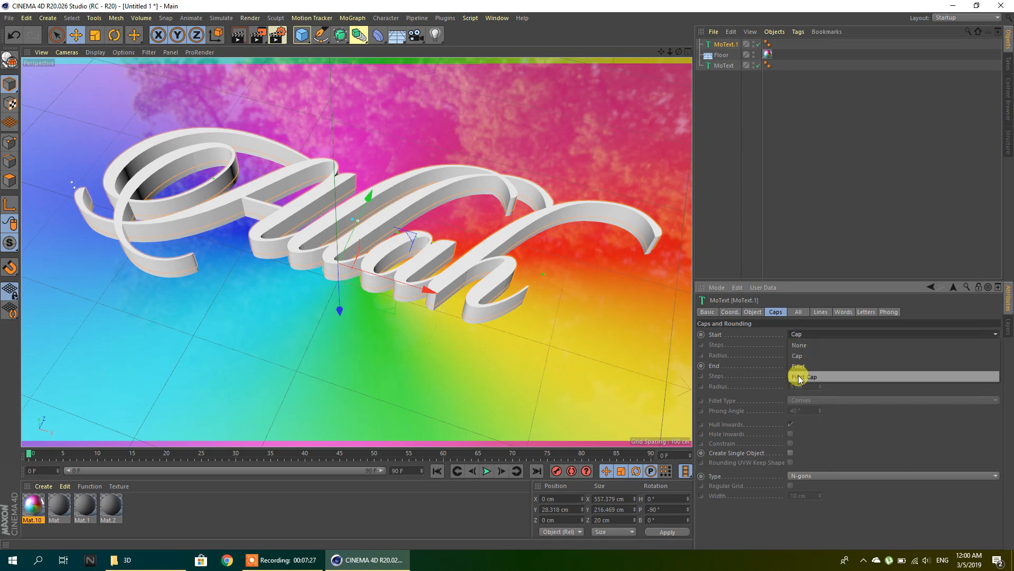
{"action": "left_click", "coordinate": [826, 377]}
{"action": "left_click", "coordinate": [806, 366]}
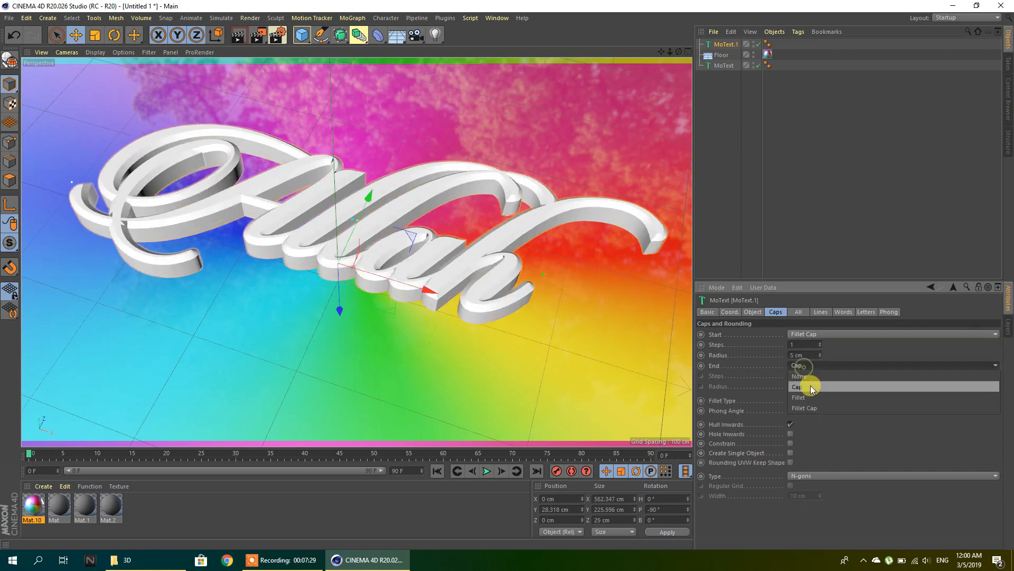
{"action": "left_click", "coordinate": [808, 408]}
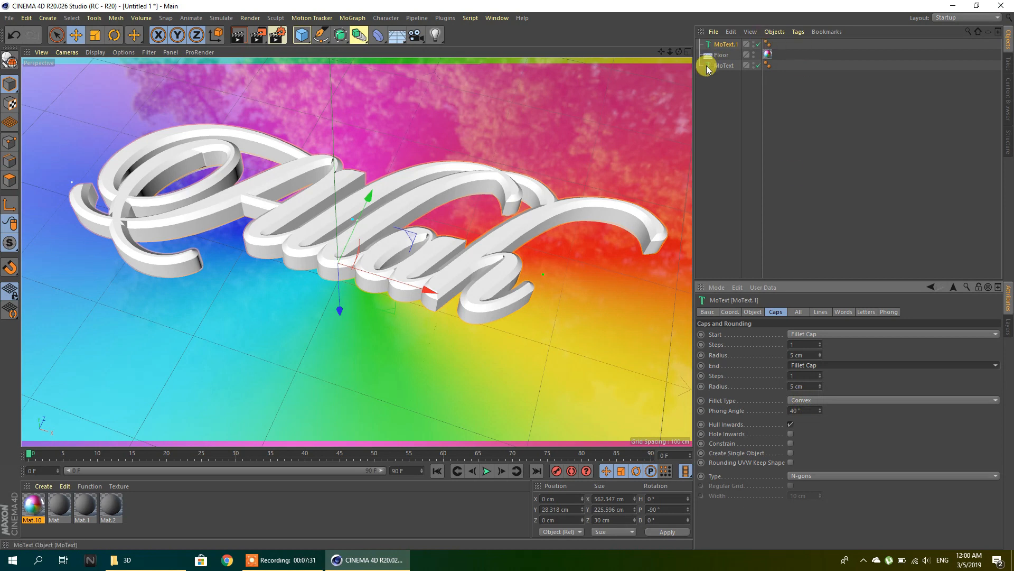
- Set both the start and end caps of the original text to Fillet Cap
{"action": "left_click", "coordinate": [721, 65]}
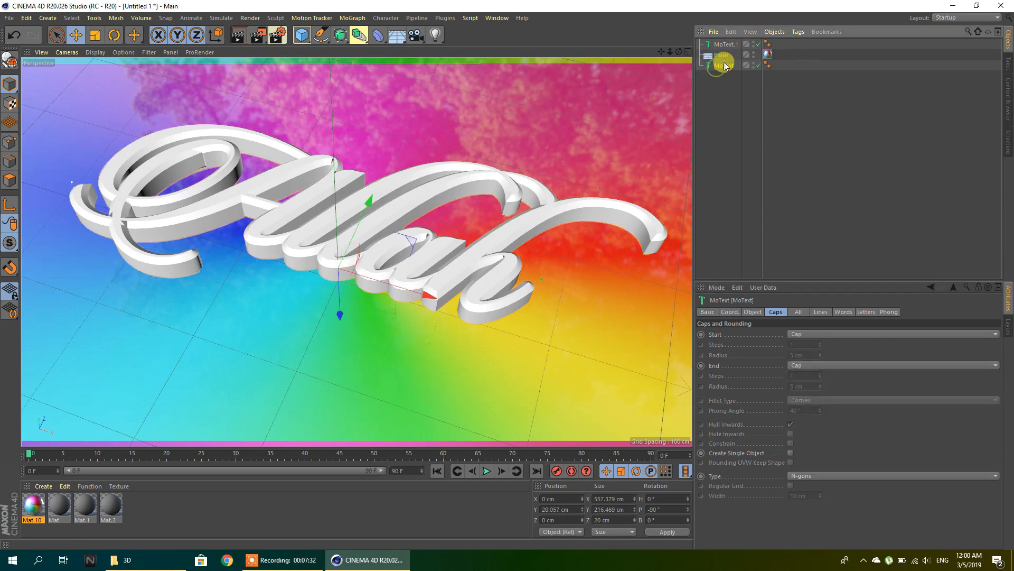
{"action": "left_click", "coordinate": [810, 335]}
{"action": "left_click", "coordinate": [804, 376]}
{"action": "left_click", "coordinate": [803, 365]}
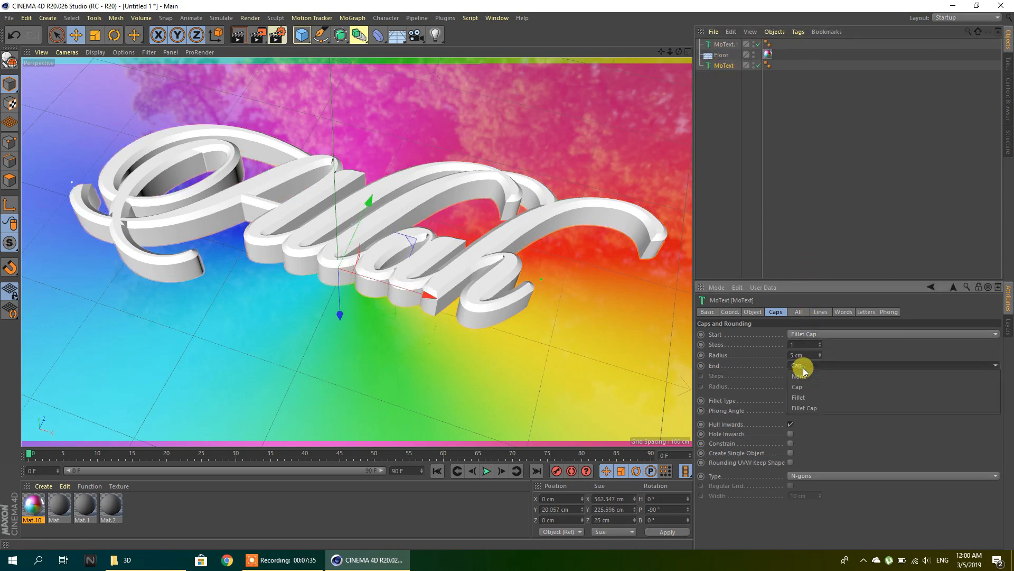
{"action": "left_click", "coordinate": [803, 408]}
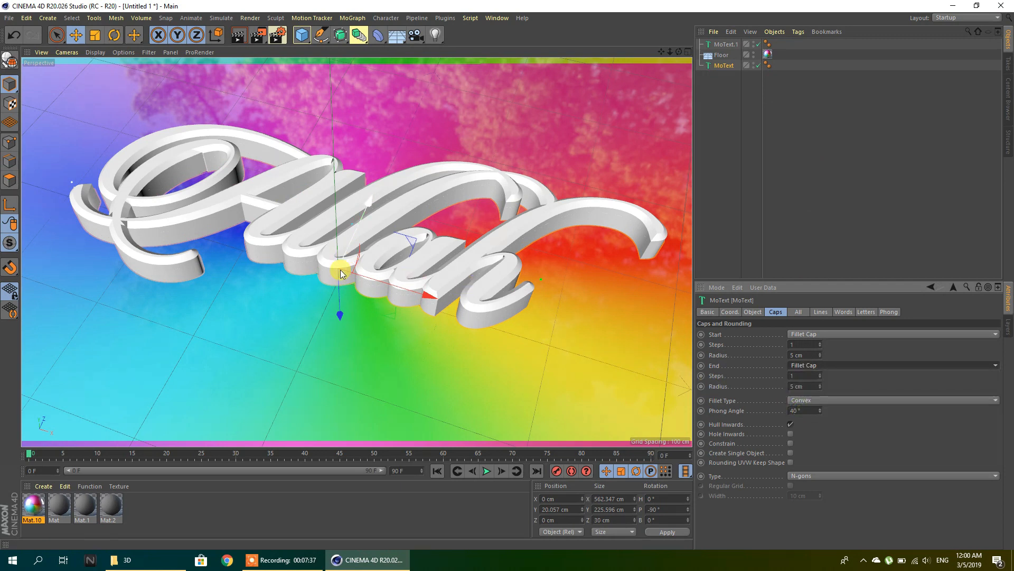
- Raise the original text to about Y 54 cm and set its start and end fillet steps to 5
{"action": "left_click_drag", "start_coordinate": [340, 319], "coordinate": [336, 288]}
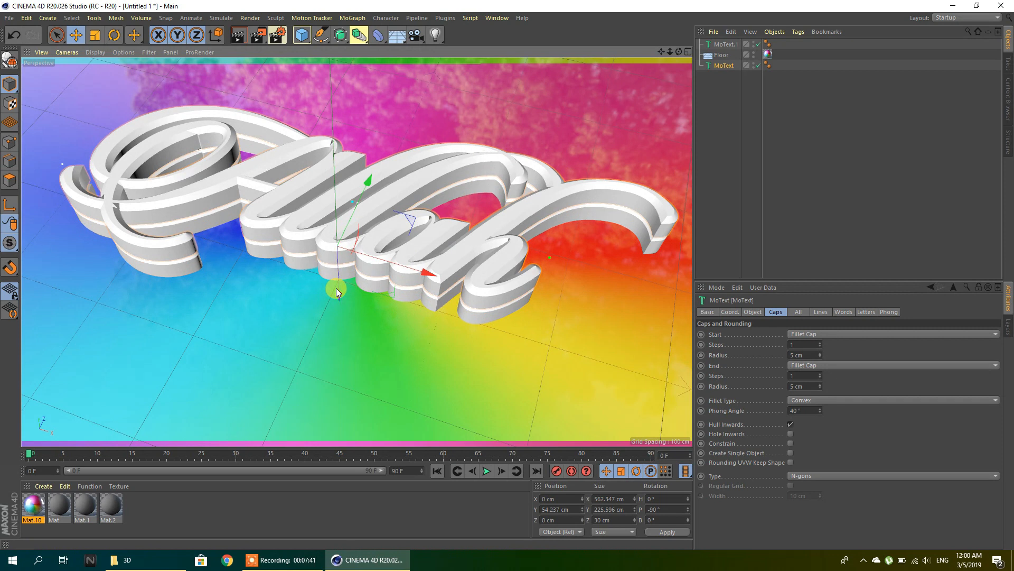
{"action": "left_click", "coordinate": [791, 343]}
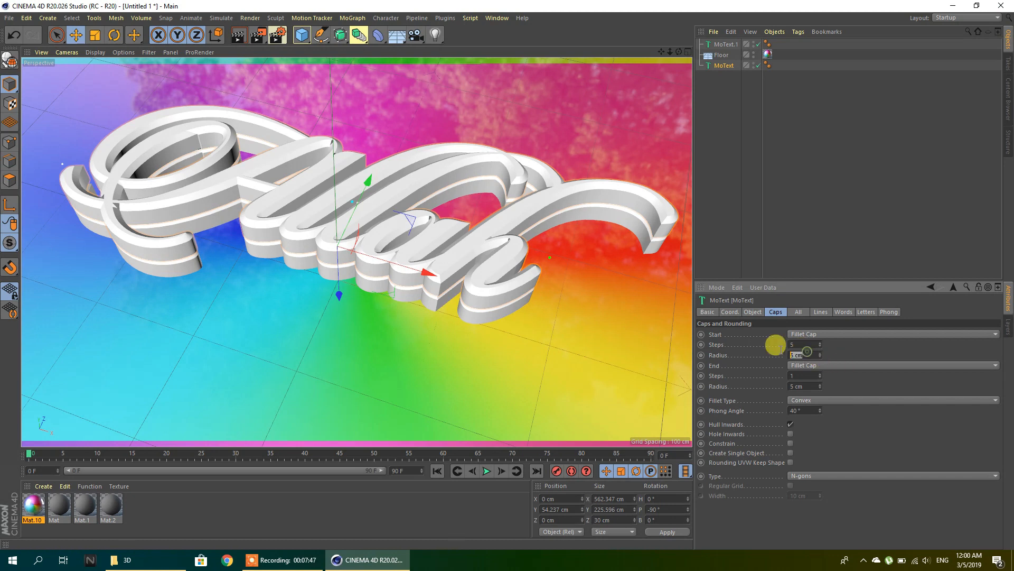
{"action": "type", "text": "5"}
{"action": "key", "text": "Tab"}
{"action": "left_click", "coordinate": [797, 372]}
{"action": "type", "text": "5"}
{"action": "key", "text": "Tab"}
{"action": "left_click", "coordinate": [795, 373]}
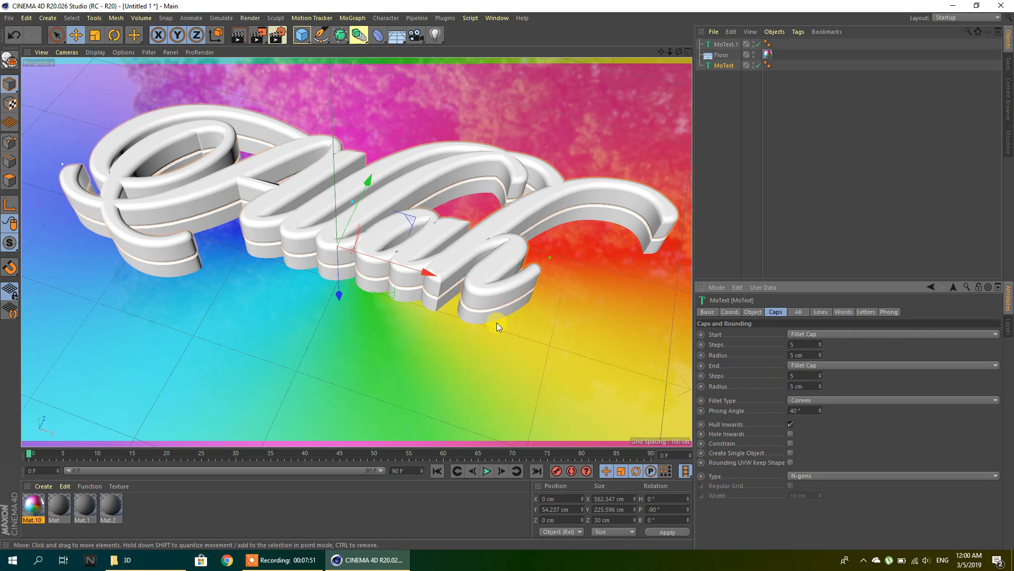
- Enable snapping and reposition the text copy MoText.1 to about Y 26.7 cm
{"action": "left_click", "coordinate": [482, 315]}
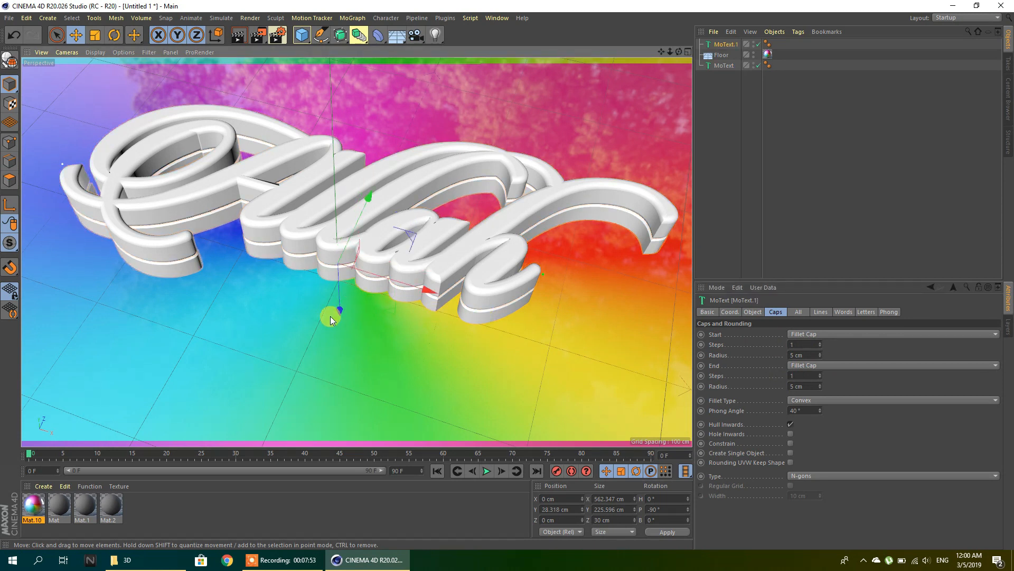
{"action": "mouse_move", "coordinate": [336, 311]}
{"action": "left_mouse_down"}
{"action": "mouse_move", "coordinate": [341, 299]}
{"action": "mouse_move", "coordinate": [340, 312]}
{"action": "left_mouse_up"}
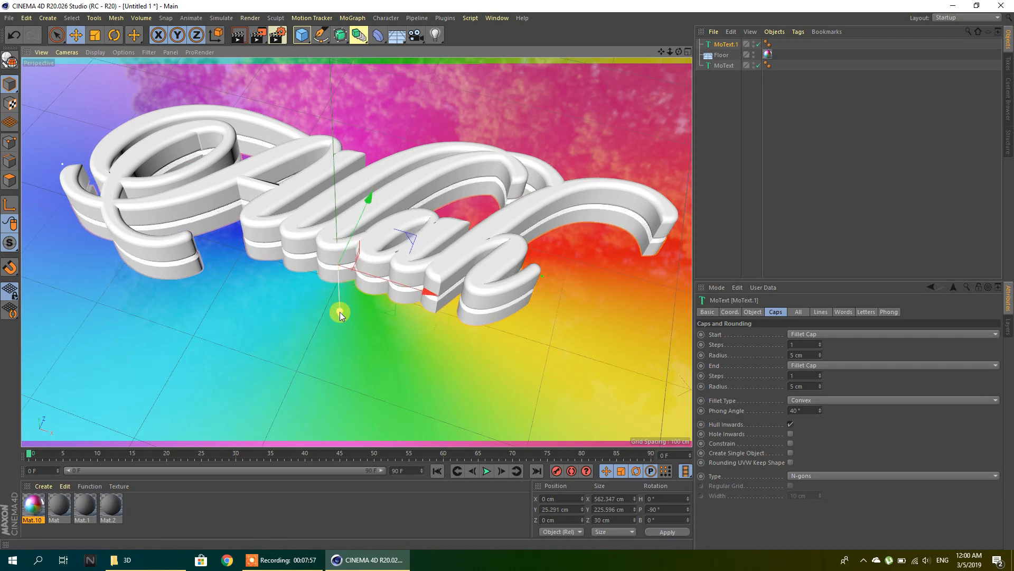
{"action": "left_click", "coordinate": [9, 267]}
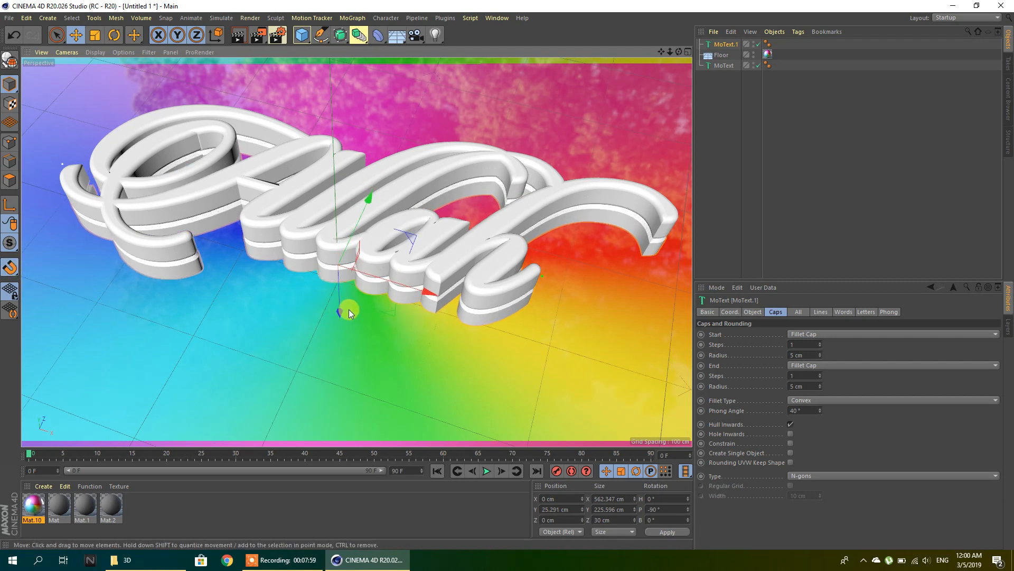
{"action": "mouse_move", "coordinate": [340, 312]}
{"action": "left_mouse_down"}
{"action": "mouse_move", "coordinate": [338, 302]}
{"action": "mouse_move", "coordinate": [338, 322]}
{"action": "left_mouse_up"}
- Lower the original text MoText to about Y 12 cm with snapping enabled
{"action": "left_click", "coordinate": [348, 272]}
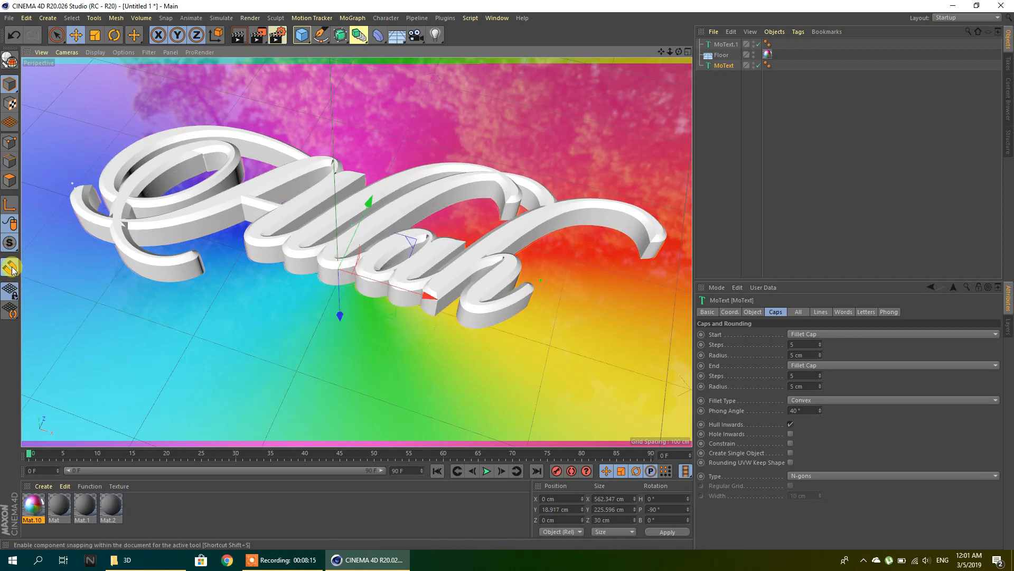
{"action": "mouse_move", "coordinate": [12, 269]}
{"action": "left_mouse_down"}
{"action": "mouse_move", "coordinate": [38, 276]}
{"action": "mouse_move", "coordinate": [12, 265]}
{"action": "left_mouse_up"}
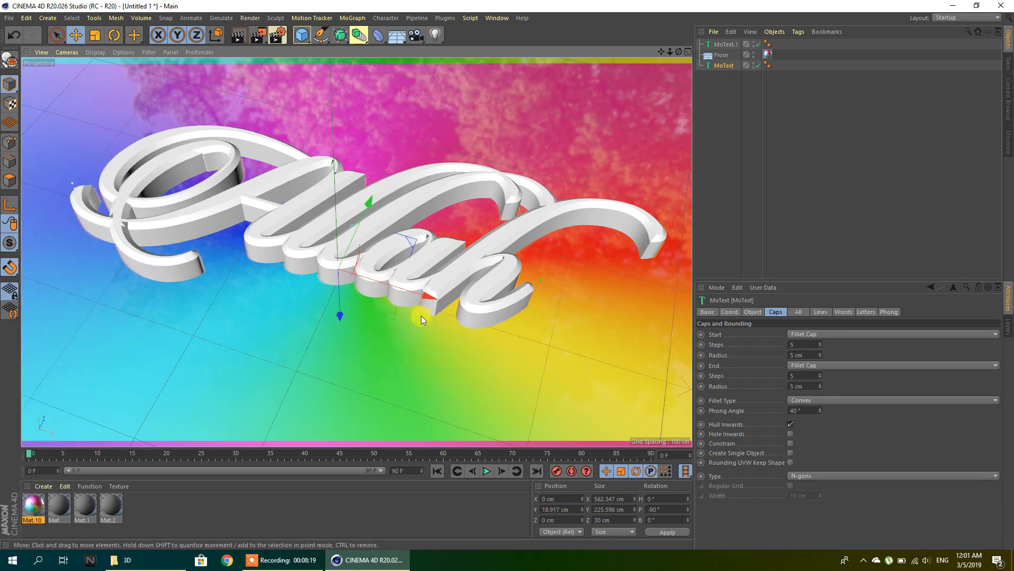
{"action": "left_click_drag", "start_coordinate": [341, 318], "coordinate": [342, 323]}
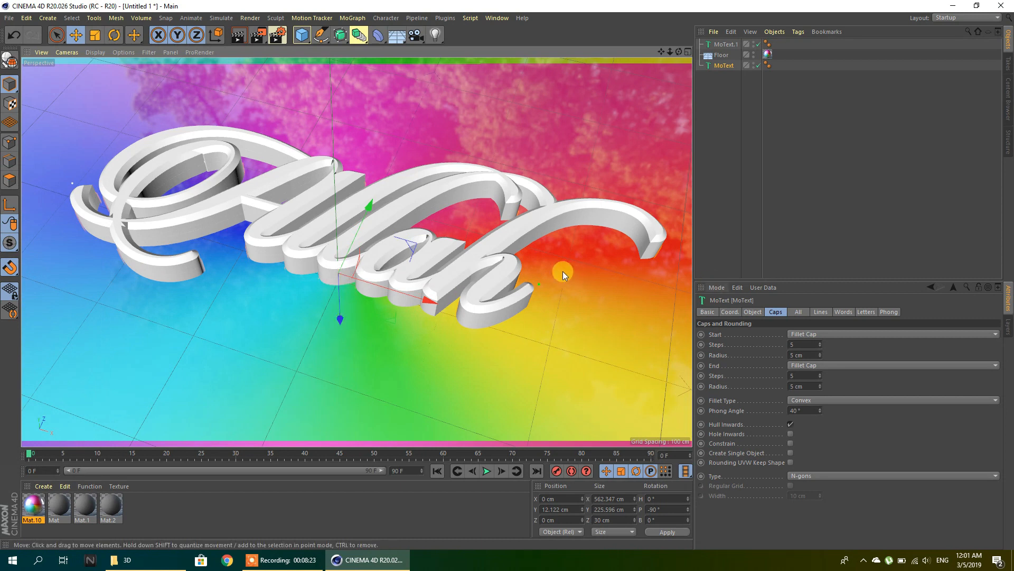
- Duplicate MoText.1 down to about Y 19 cm and give the duplicate's start and end fillets 7 steps and a 7 cm radius
{"action": "left_click", "coordinate": [435, 255]}
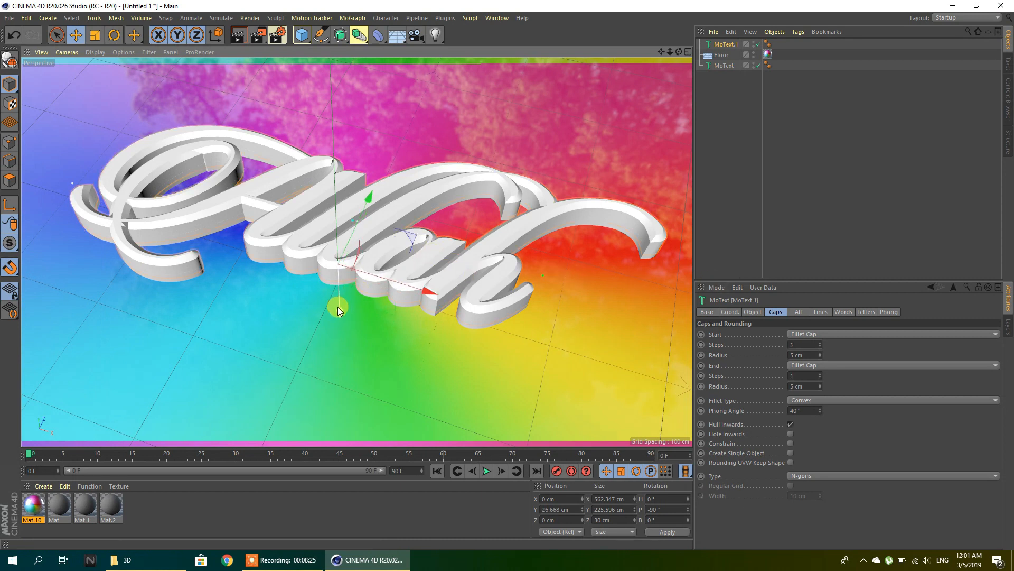
{"action": "left_click_drag", "start_coordinate": [339, 313], "coordinate": [340, 318], "text": "ctrl"}
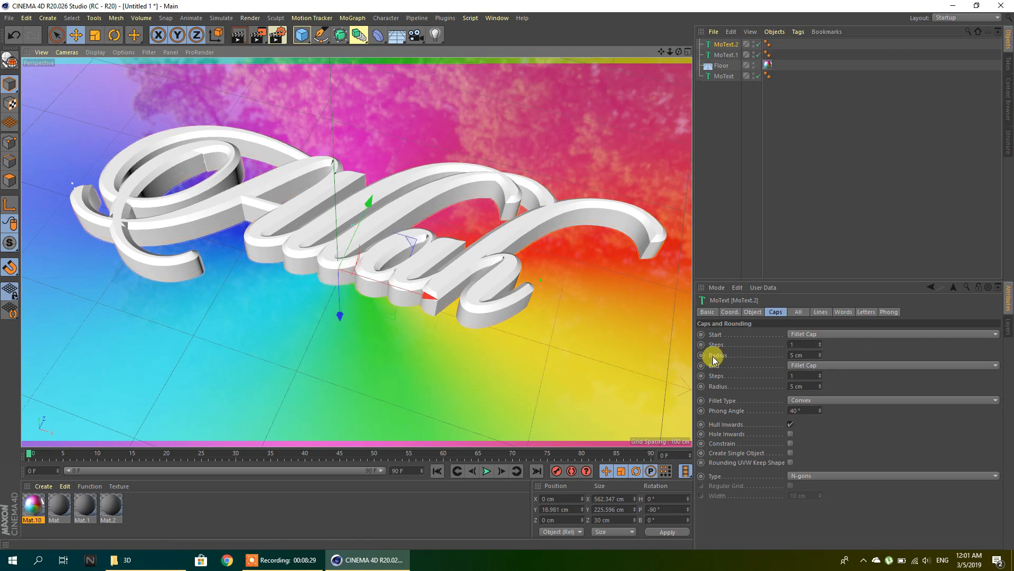
{"action": "left_click", "coordinate": [799, 343]}
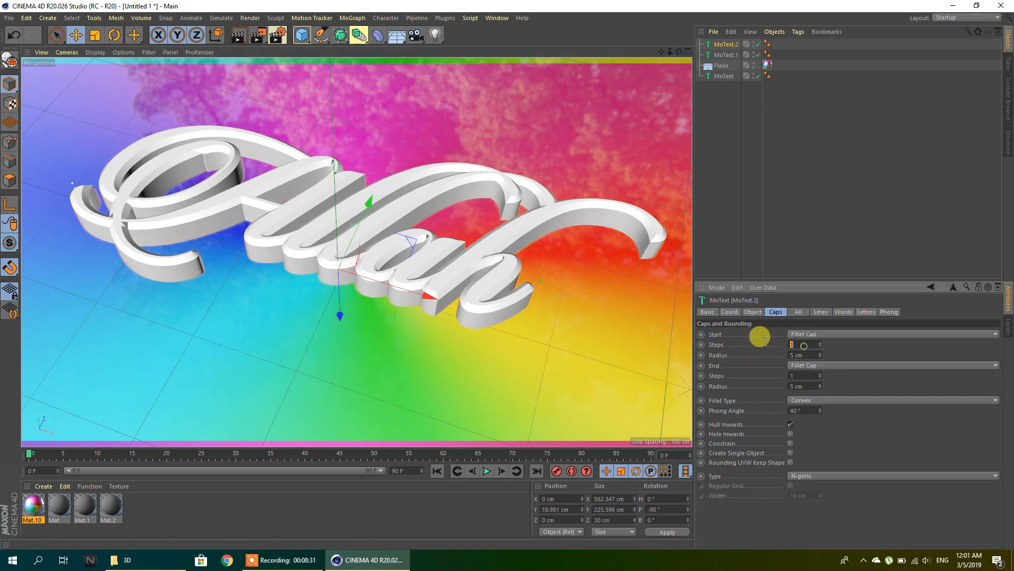
{"action": "type", "text": "6"}
{"action": "left_click", "coordinate": [808, 354]}
{"action": "left_click_drag", "start_coordinate": [816, 343], "coordinate": [763, 378]}
{"action": "type", "text": "7777"}
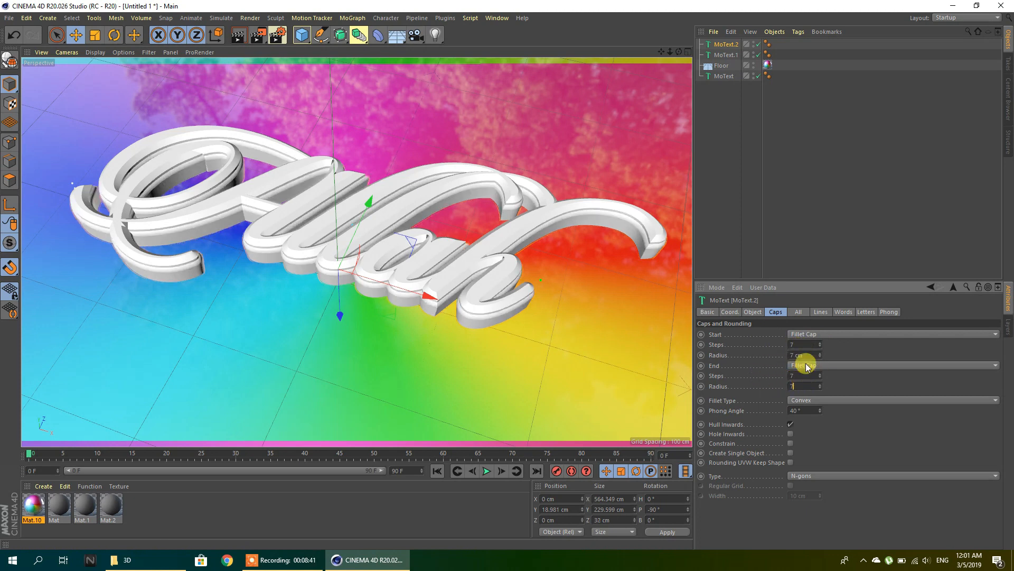
{"action": "left_click", "coordinate": [798, 344]}
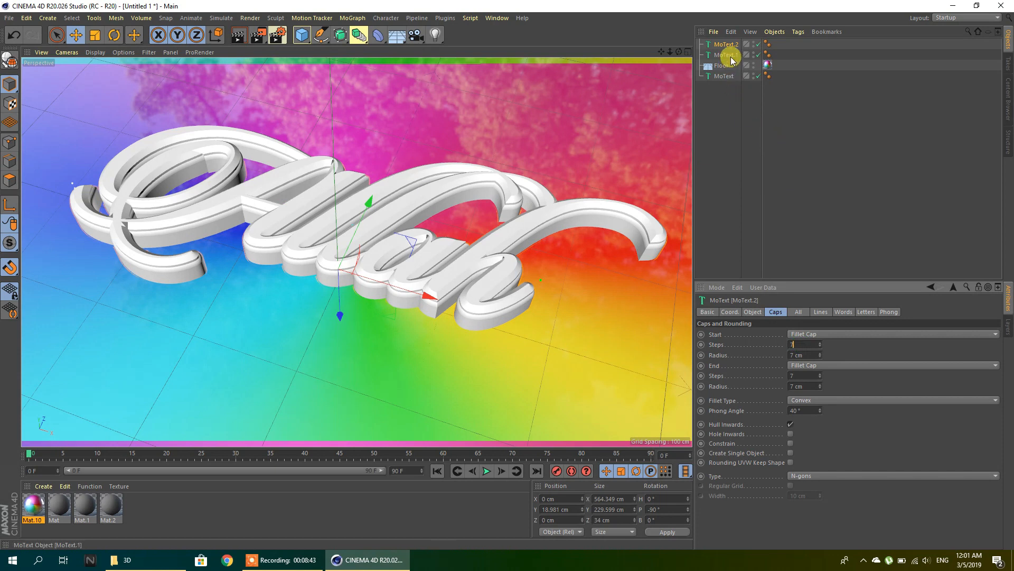
- Set MoText.1's start and end fillets to 6 steps with a 6 cm radius
{"action": "left_click", "coordinate": [732, 55]}
{"action": "left_click", "coordinate": [804, 343]}
{"action": "type", "text": "6"}
{"action": "key", "text": "Tab"}
{"action": "type", "text": "6"}
{"action": "left_click_drag", "start_coordinate": [794, 377], "coordinate": [767, 379]}
{"action": "type", "text": "66"}
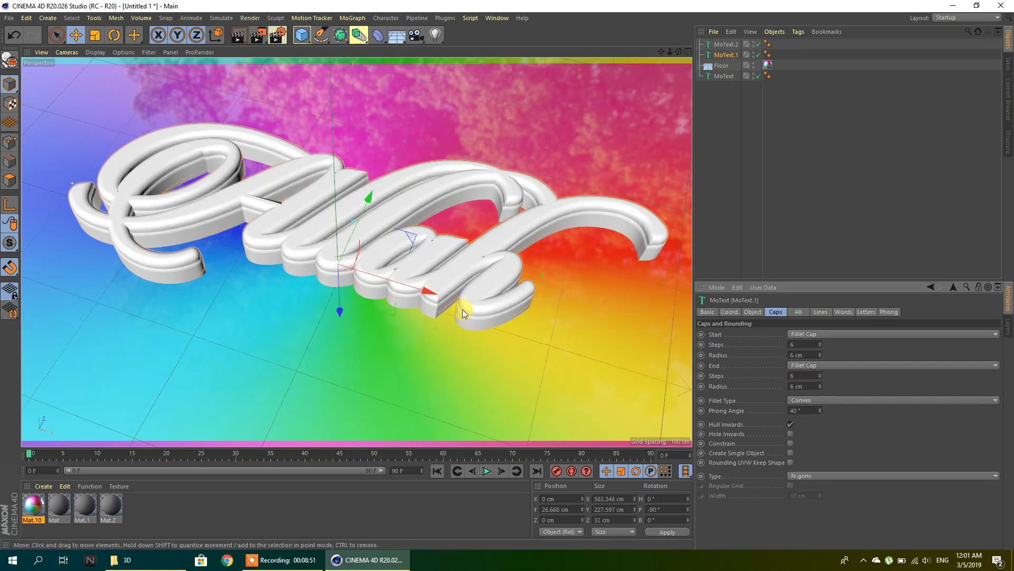
- Raise MoText.1 clear of the bottom layer, and move MoText.2 up beneath it to about Y 37.3 cm
{"action": "mouse_move", "coordinate": [343, 307]}
{"action": "left_mouse_down"}
{"action": "mouse_move", "coordinate": [341, 316]}
{"action": "mouse_move", "coordinate": [340, 290]}
{"action": "left_mouse_up"}
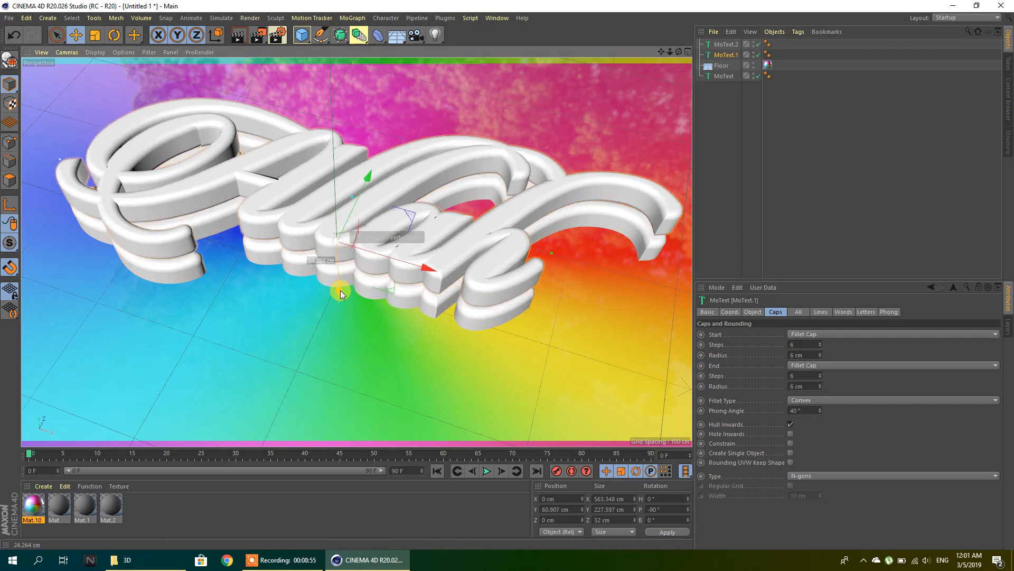
{"action": "left_click", "coordinate": [363, 288]}
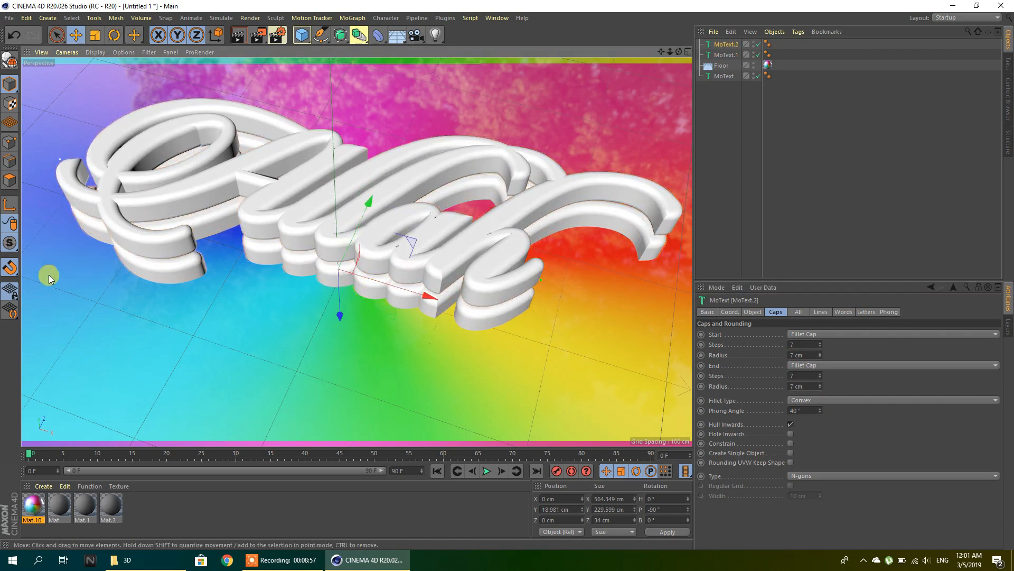
{"action": "left_click_drag", "start_coordinate": [337, 311], "coordinate": [338, 301]}
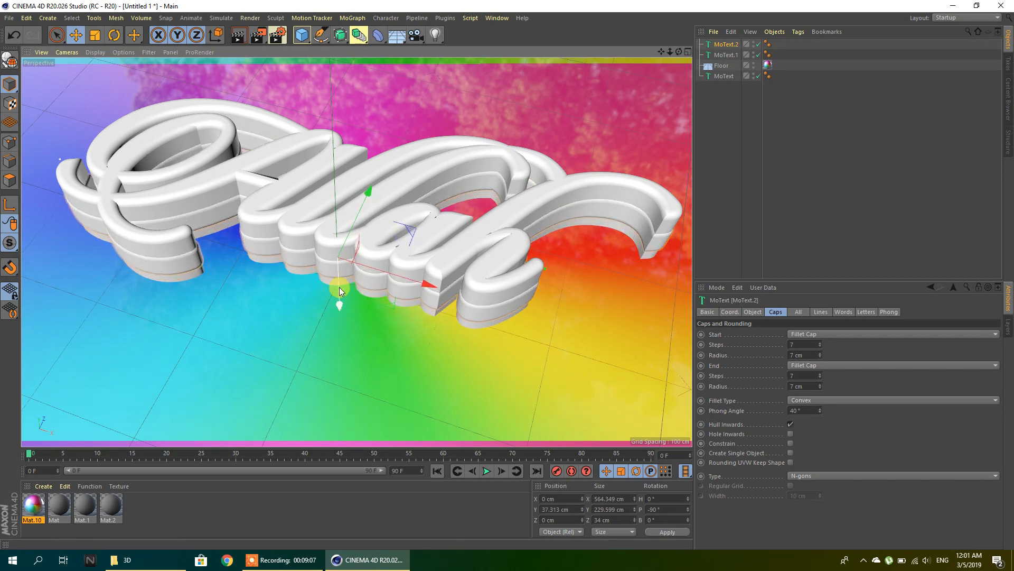
- Raise the original MoText to about Y 61.4 cm so it forms the top layer above MoText.1
{"action": "left_click", "coordinate": [330, 280]}
{"action": "left_click_drag", "start_coordinate": [338, 315], "coordinate": [339, 274]}
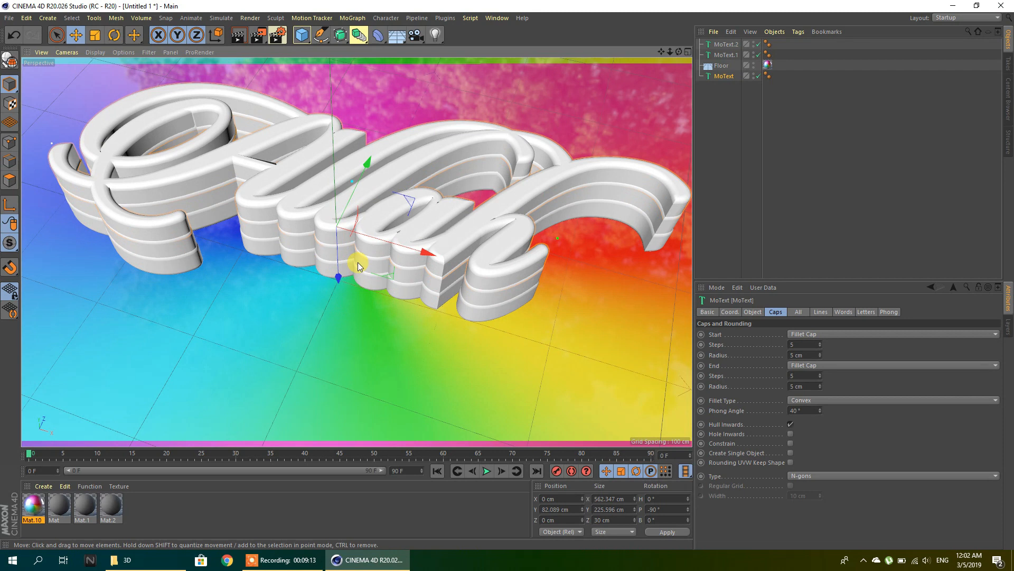
{"action": "left_click", "coordinate": [335, 255]}
{"action": "left_click_drag", "start_coordinate": [338, 289], "coordinate": [341, 291]}
{"action": "left_click", "coordinate": [354, 234]}
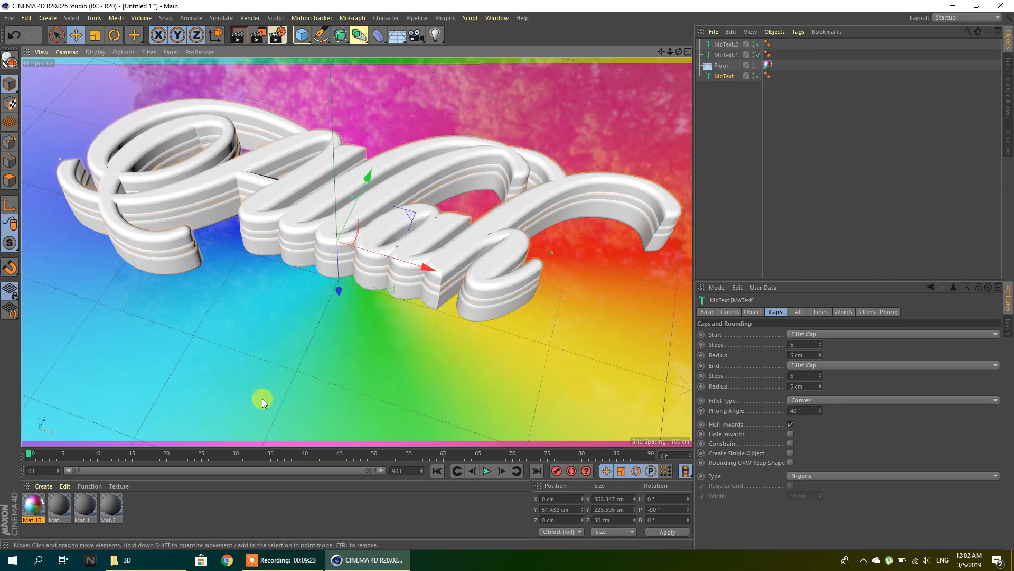
- Colour the material Mat red with hue 1°, saturation 100% and value 100%, and enable its Reflectance channel
{"action": "left_click", "coordinate": [211, 512]}
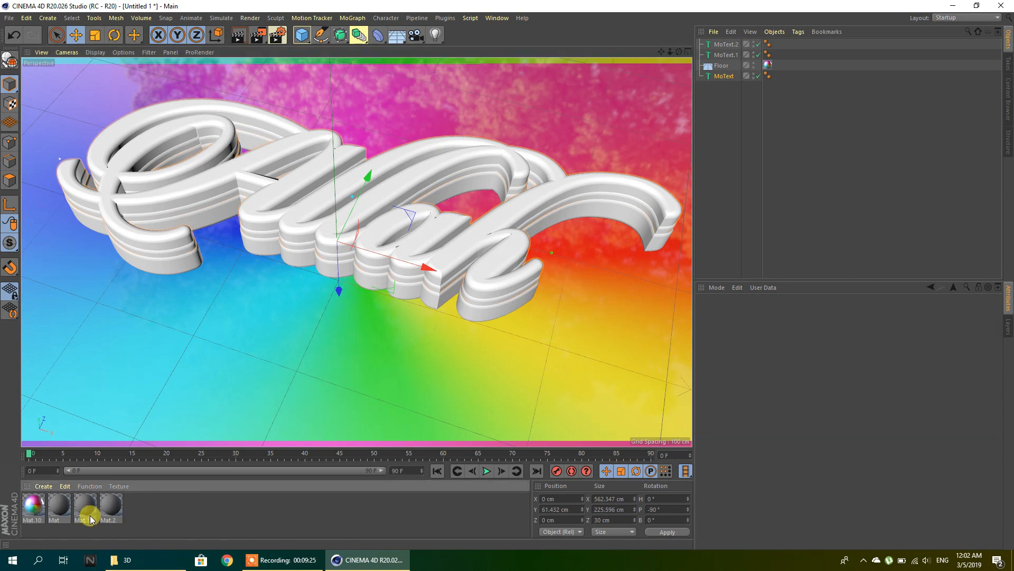
{"action": "double_click", "coordinate": [60, 505]}
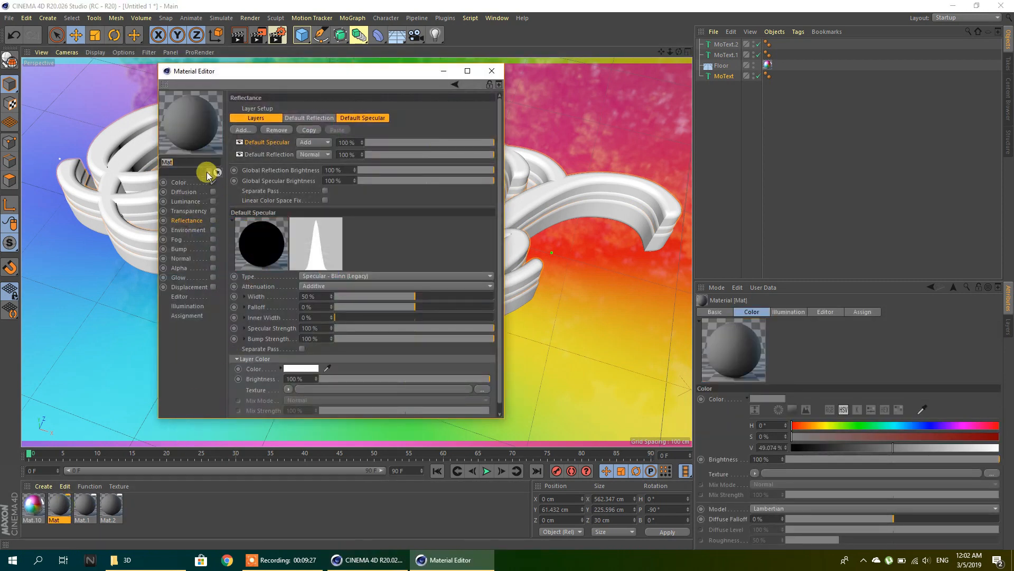
{"action": "left_click", "coordinate": [182, 182]}
{"action": "left_click", "coordinate": [356, 136]}
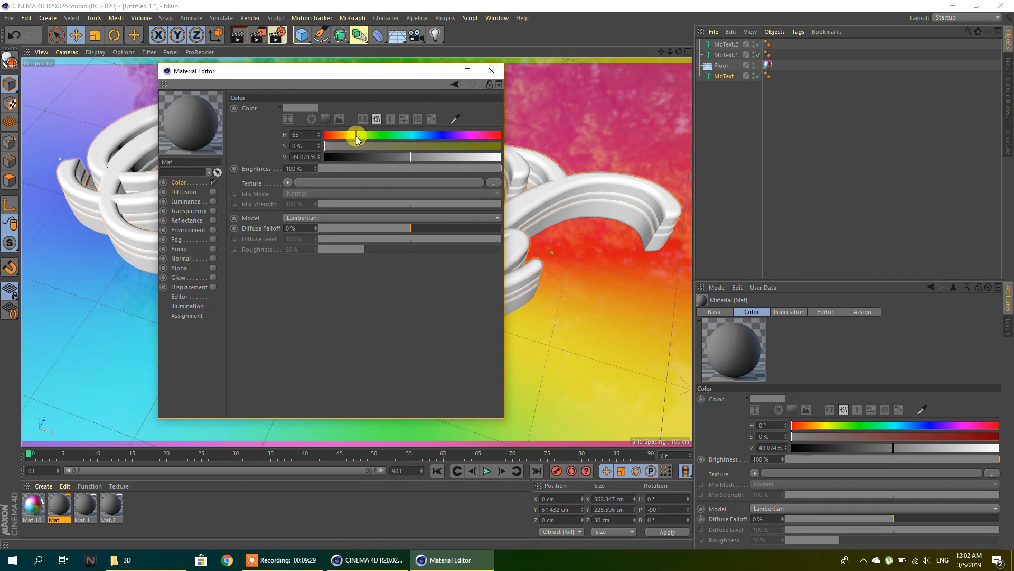
{"action": "left_click_drag", "start_coordinate": [344, 138], "coordinate": [498, 147]}
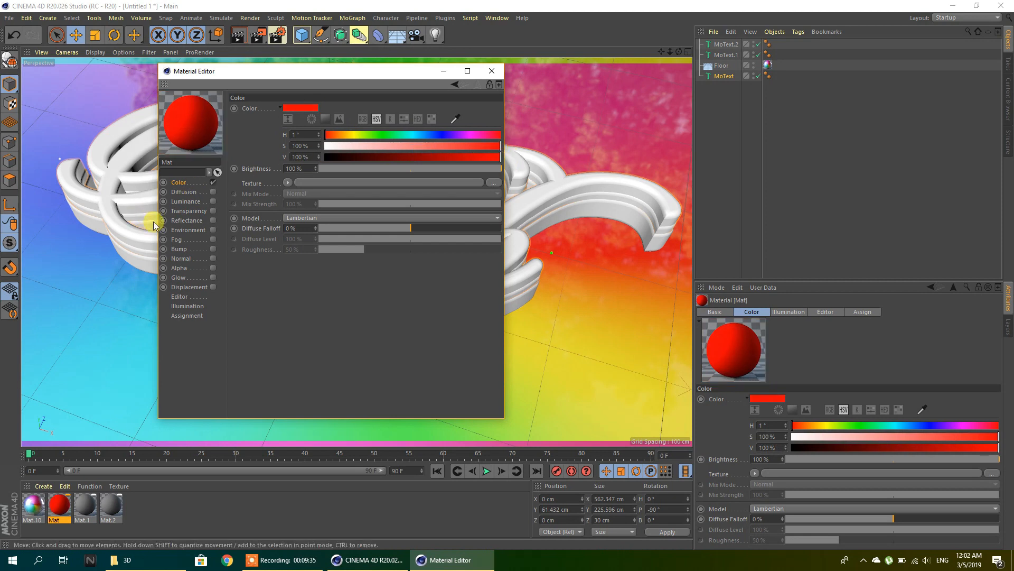
{"action": "left_click", "coordinate": [213, 220]}
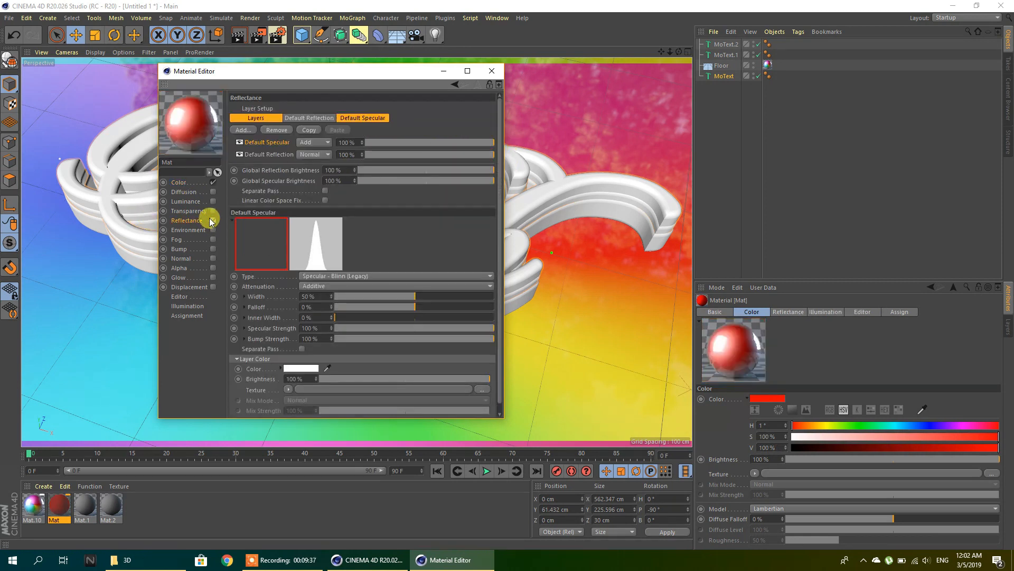
{"action": "left_click", "coordinate": [492, 71]}
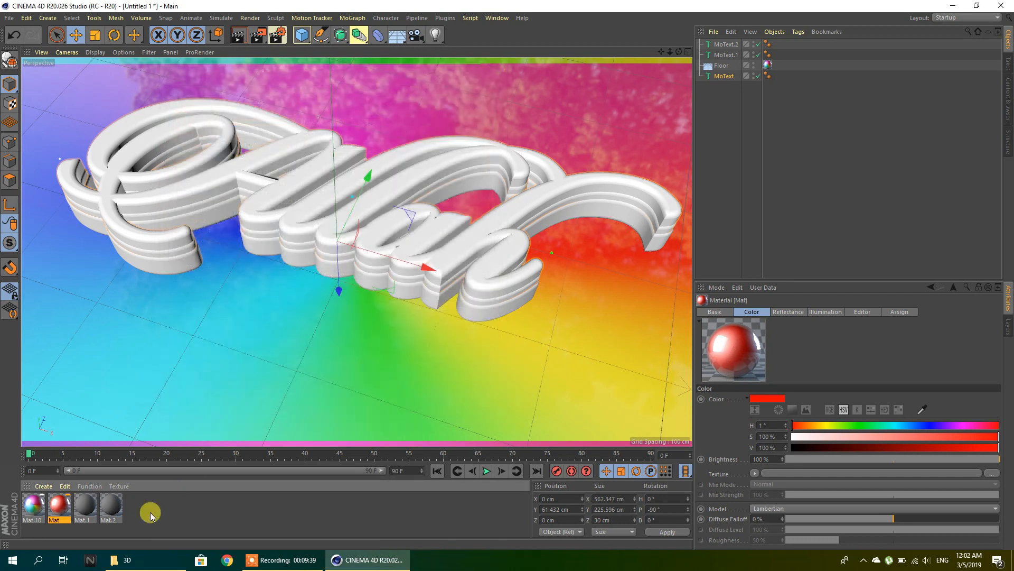
- Delete the grey materials Mat.1 and Mat.2 and duplicate the red material Mat twice
{"action": "left_click_drag", "start_coordinate": [132, 513], "coordinate": [93, 497]}
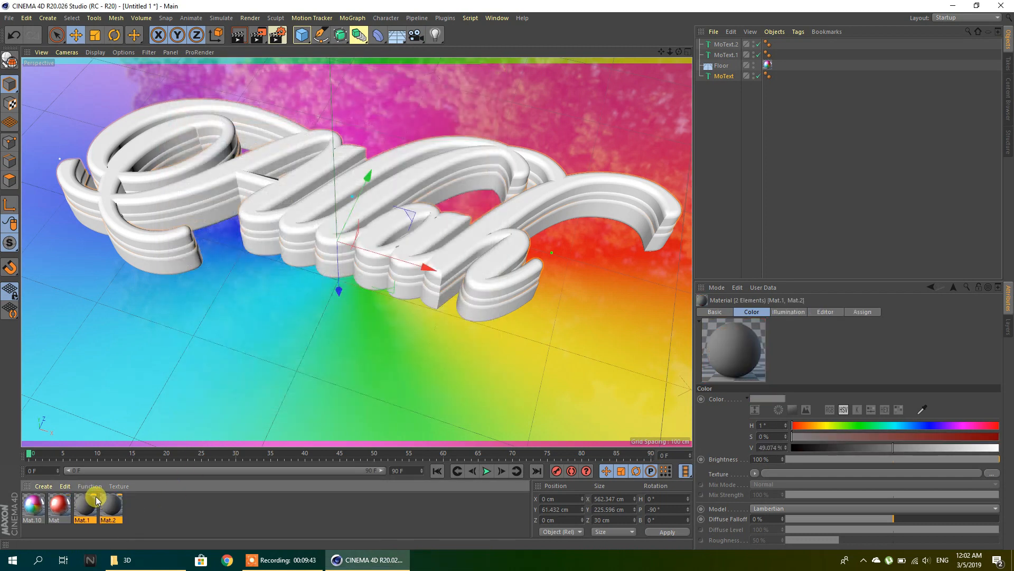
{"action": "key", "text": "Delete"}
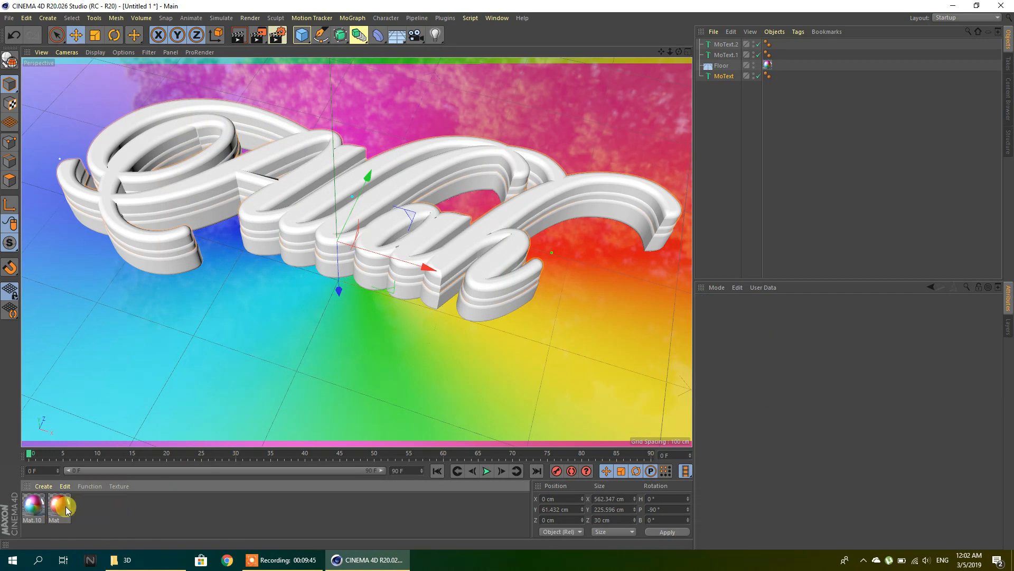
{"action": "mouse_move", "coordinate": [67, 510]}
{"action": "left_mouse_down", "text": "ctrl"}
{"action": "mouse_move", "coordinate": [118, 510]}
{"action": "mouse_move", "coordinate": [85, 509]}
{"action": "left_mouse_up", "text": "ctrl"}
- Set material Mat.1 to yellow with hue 60° and Mat.2 to orange with hue 38°, ordering Mat.1 after Mat.2
{"action": "left_click", "coordinate": [88, 509]}
{"action": "left_click", "coordinate": [827, 426]}
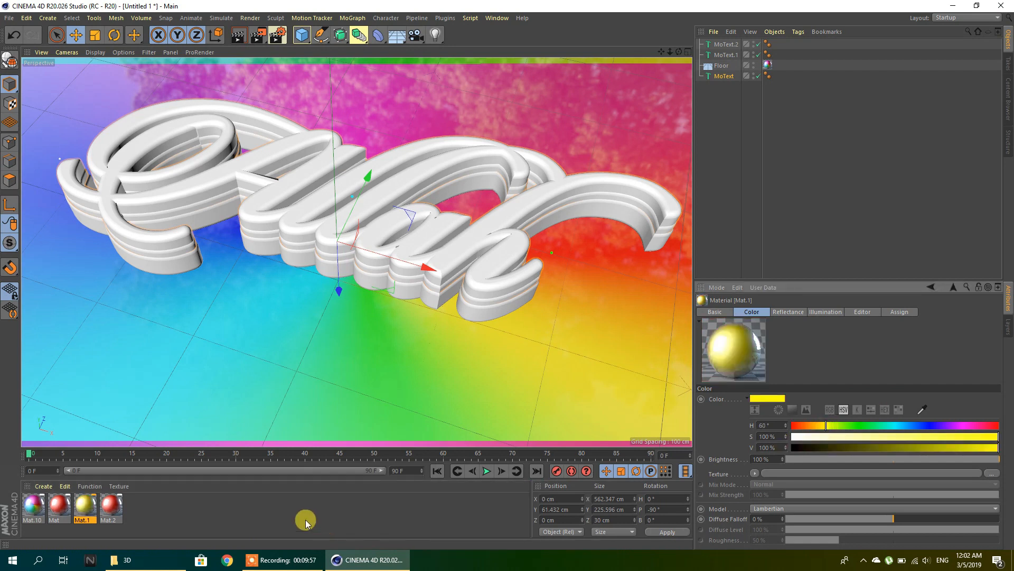
{"action": "left_click", "coordinate": [112, 507]}
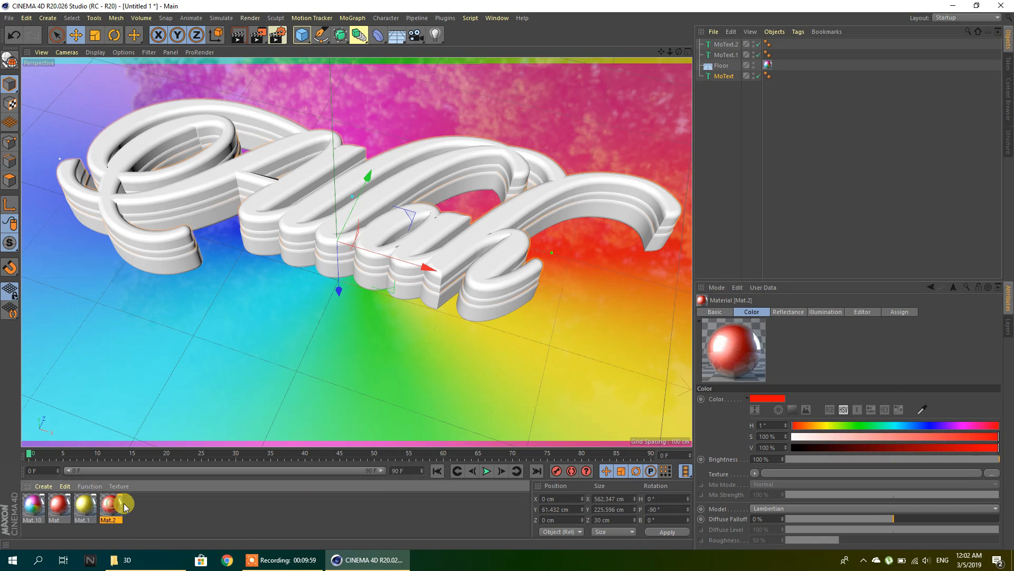
{"action": "left_click_drag", "start_coordinate": [819, 426], "coordinate": [814, 427]}
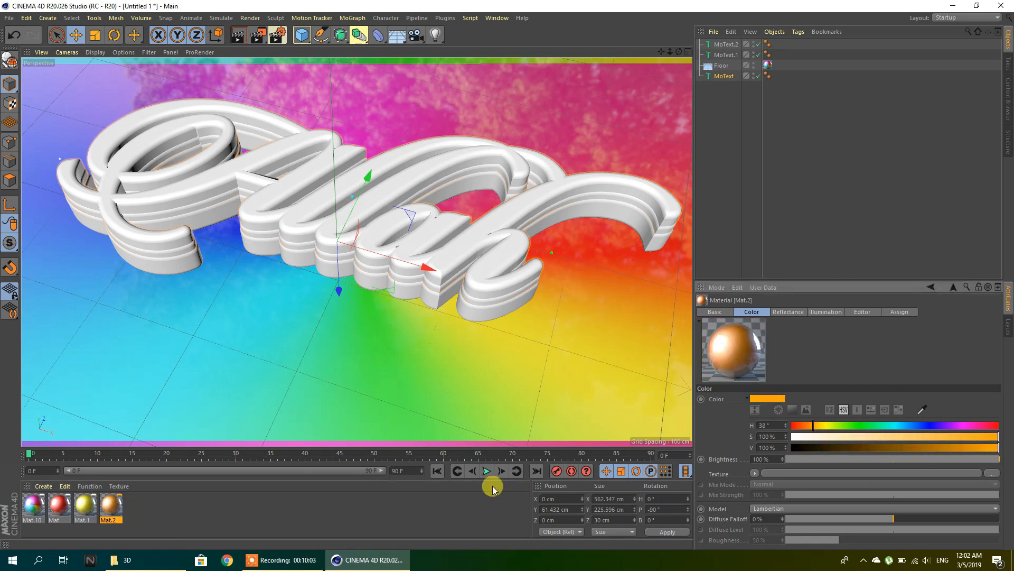
{"action": "left_click", "coordinate": [210, 519]}
{"action": "left_click_drag", "start_coordinate": [85, 506], "coordinate": [119, 517]}
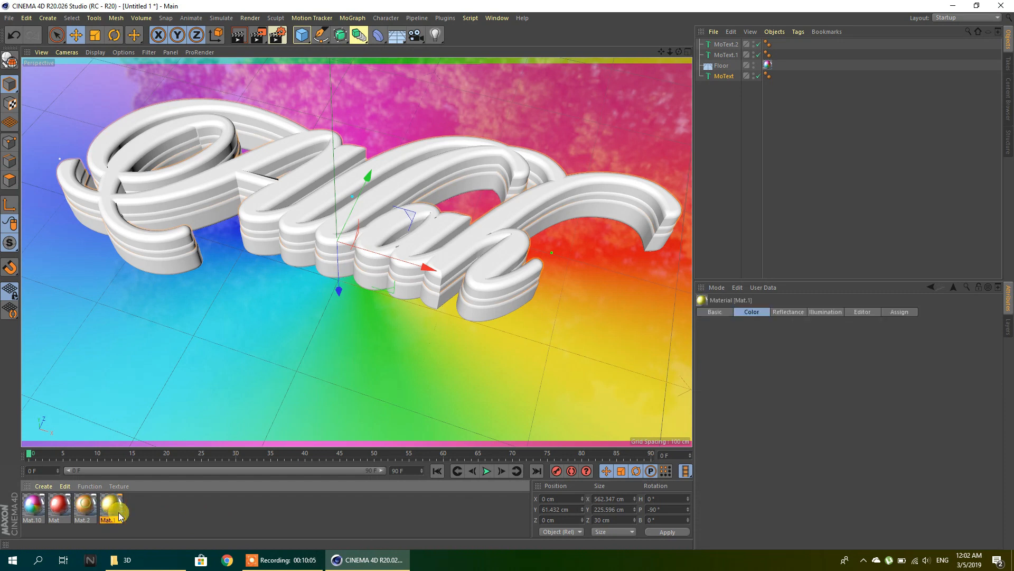
- Apply the red Mat to MoText.2, the orange Mat.2 to MoText.1 and the yellow Mat.1 to MoText
{"action": "left_click_drag", "start_coordinate": [64, 493], "coordinate": [376, 340]}
{"action": "left_click_drag", "start_coordinate": [391, 295], "coordinate": [397, 288]}
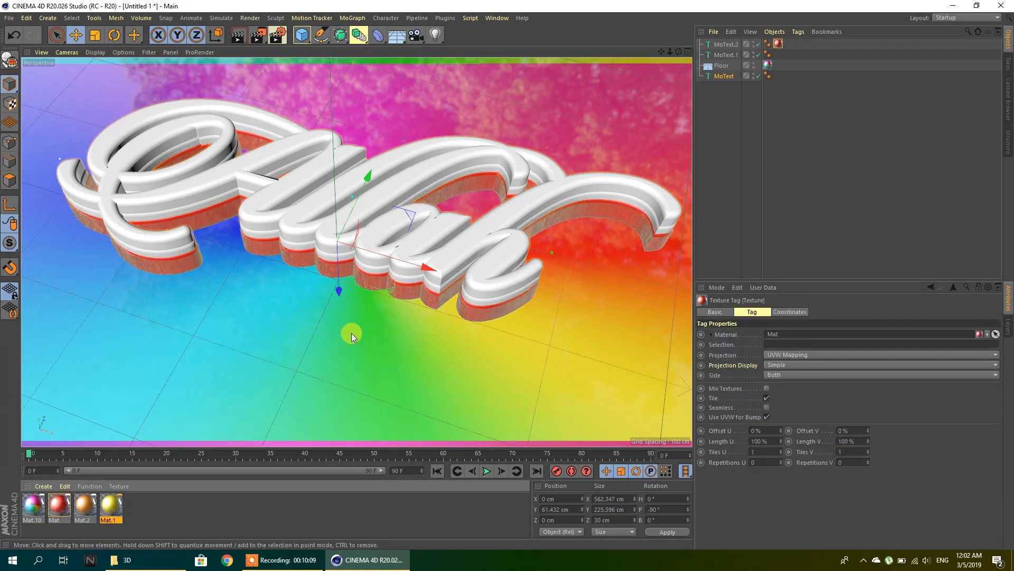
{"action": "left_click_drag", "start_coordinate": [88, 506], "coordinate": [431, 284]}
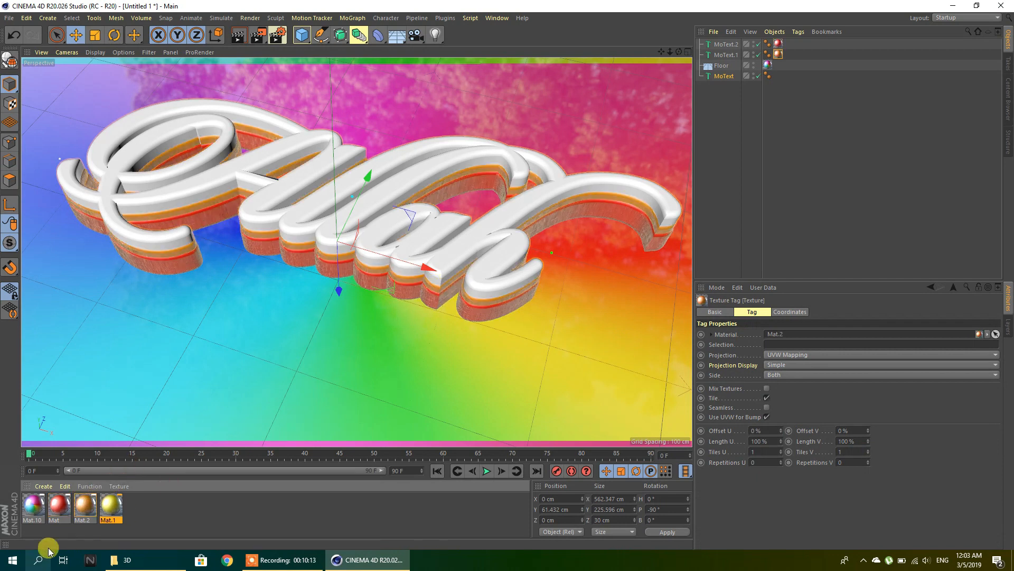
{"action": "left_click_drag", "start_coordinate": [110, 505], "coordinate": [401, 252]}
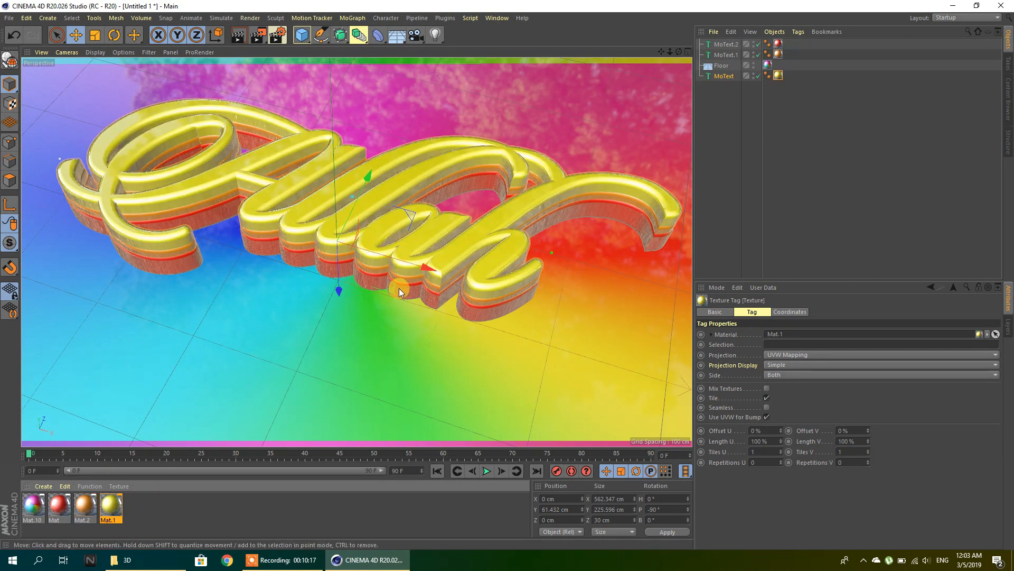
- Turn material Mat.1 white by setting its colour saturation to 0%
{"action": "double_click", "coordinate": [112, 505]}
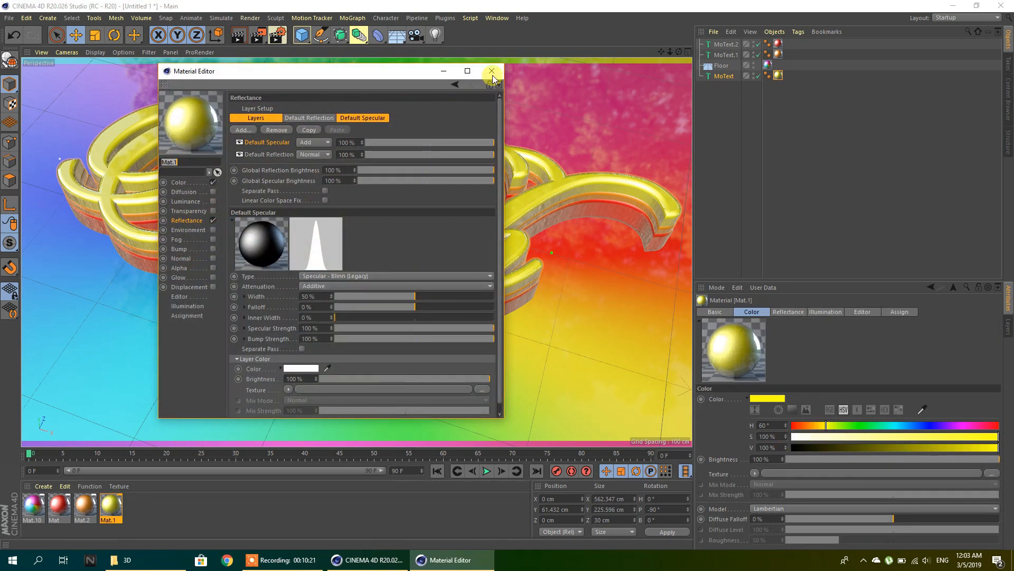
{"action": "left_click", "coordinate": [492, 75]}
{"action": "left_click_drag", "start_coordinate": [793, 437], "coordinate": [771, 442]}
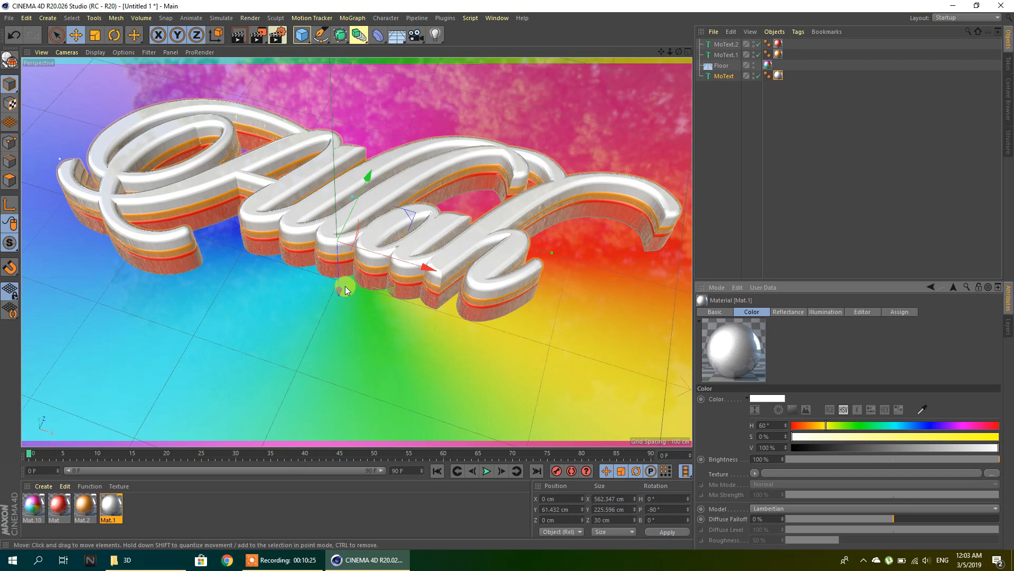
- Lower the white top text MoText to about Y 54.7 cm
{"action": "left_click_drag", "start_coordinate": [342, 287], "coordinate": [341, 294]}
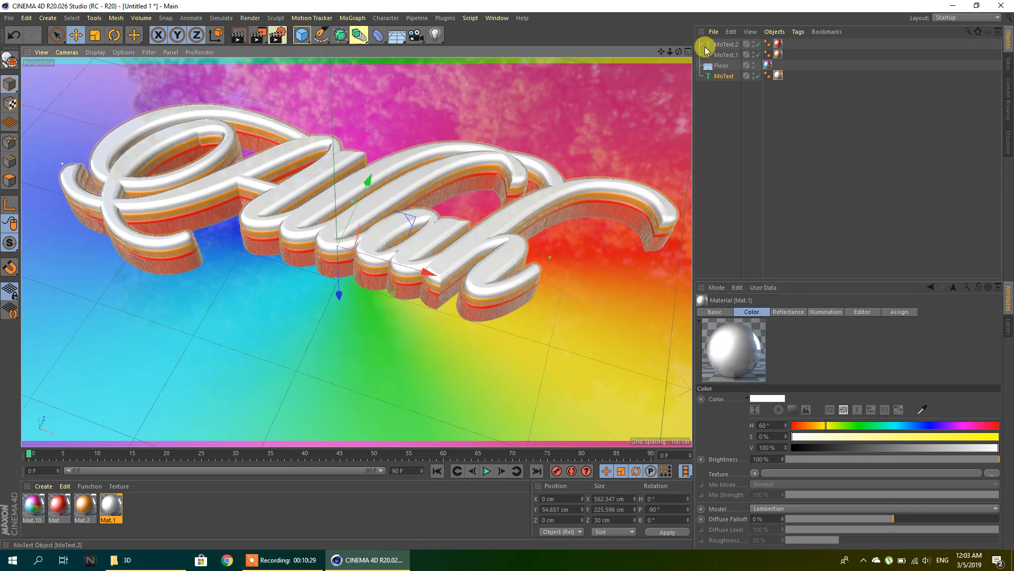
{"action": "mouse_move", "coordinate": [679, 52]}
{"action": "left_mouse_down"}
{"action": "mouse_move", "coordinate": [713, 36]}
{"action": "mouse_move", "coordinate": [681, 48]}
{"action": "left_mouse_up"}
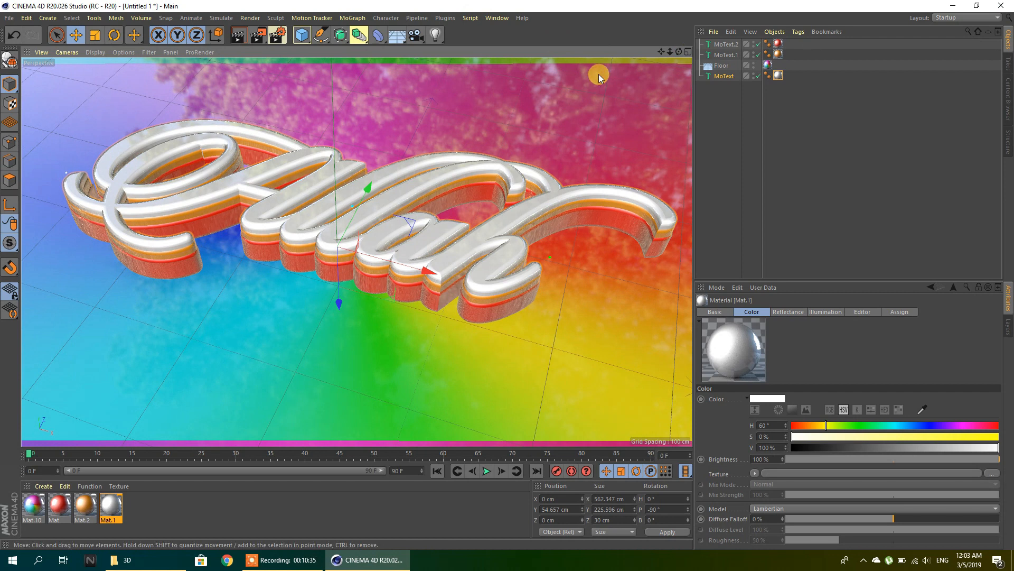
- Set MoText's start and end fillets to 1 step with a 1 cm radius, and nudge the text slightly upward
{"action": "left_click", "coordinate": [464, 244]}
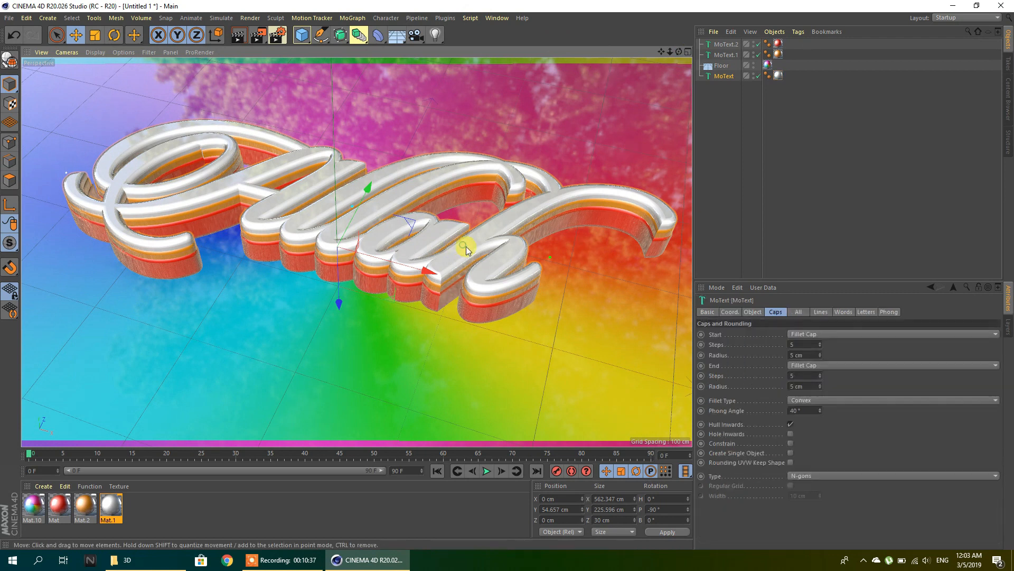
{"action": "left_click", "coordinate": [808, 345]}
{"action": "type", "text": "1"}
{"action": "left_click_drag", "start_coordinate": [807, 355], "coordinate": [777, 385]}
{"action": "type", "text": "111"}
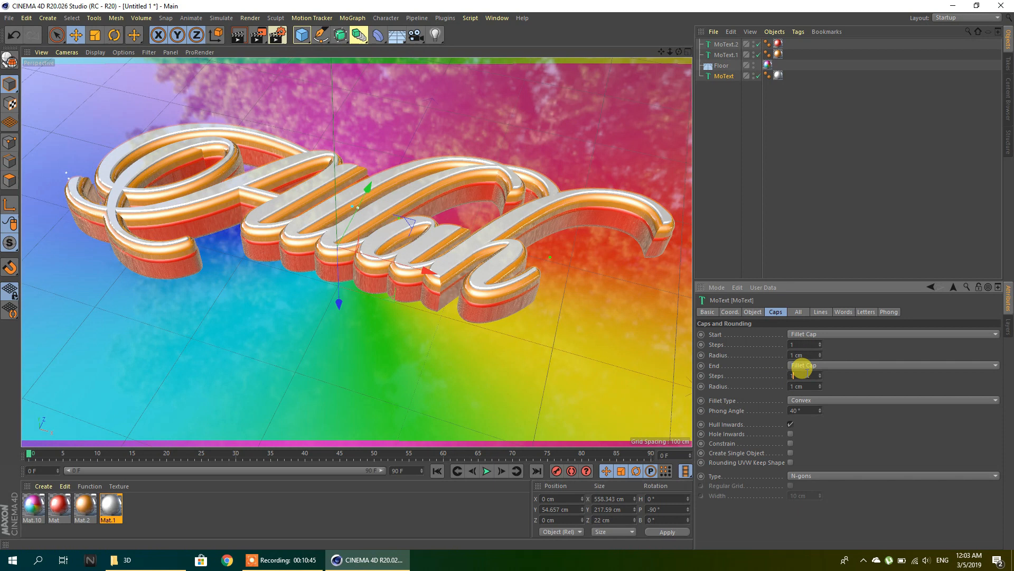
{"action": "left_click_drag", "start_coordinate": [342, 305], "coordinate": [341, 302]}
- Set the start and end fillet radius of the orange MoText.1 to 3 cm
{"action": "left_click", "coordinate": [406, 276]}
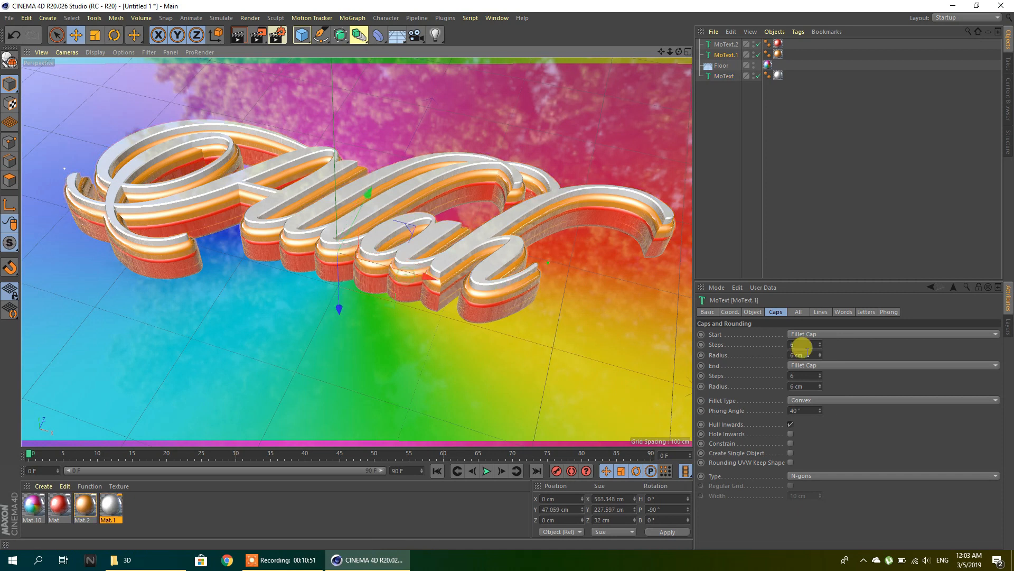
{"action": "left_click", "coordinate": [800, 337]}
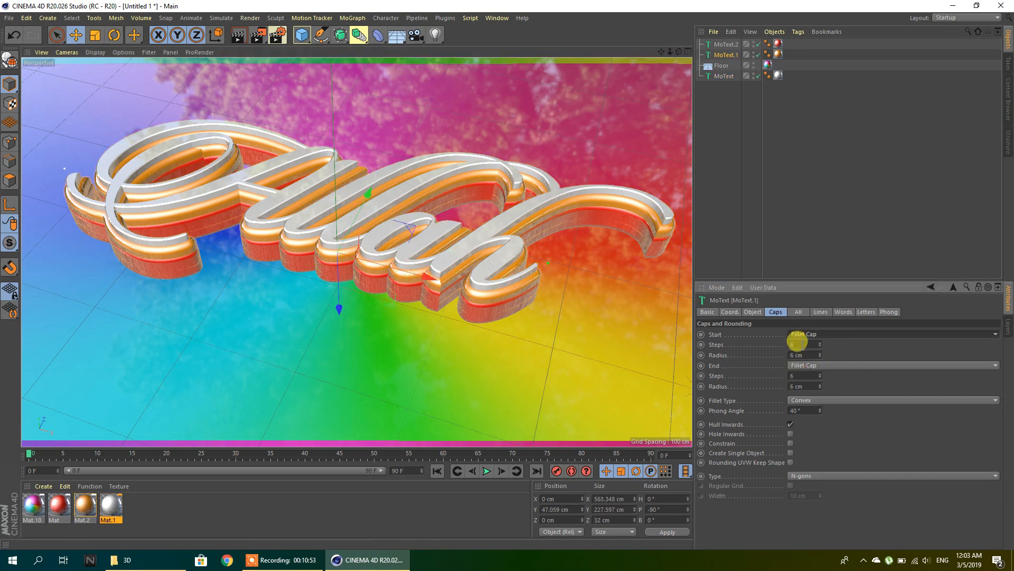
{"action": "double_click", "coordinate": [799, 344]}
{"action": "key", "text": "Tab"}
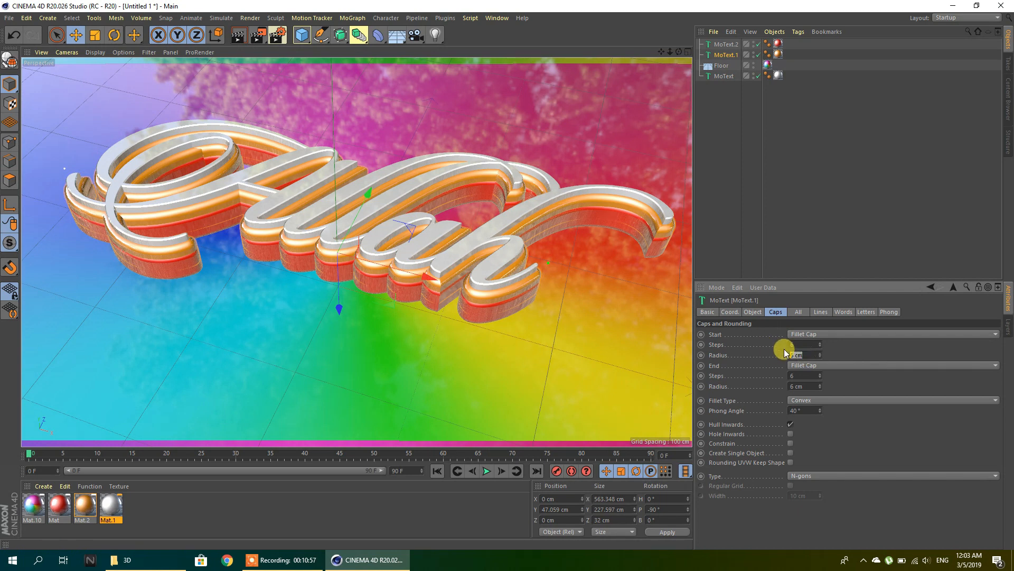
{"action": "type", "text": "3"}
{"action": "left_click_drag", "start_coordinate": [805, 386], "coordinate": [781, 385]}
{"action": "type", "text": "3"}
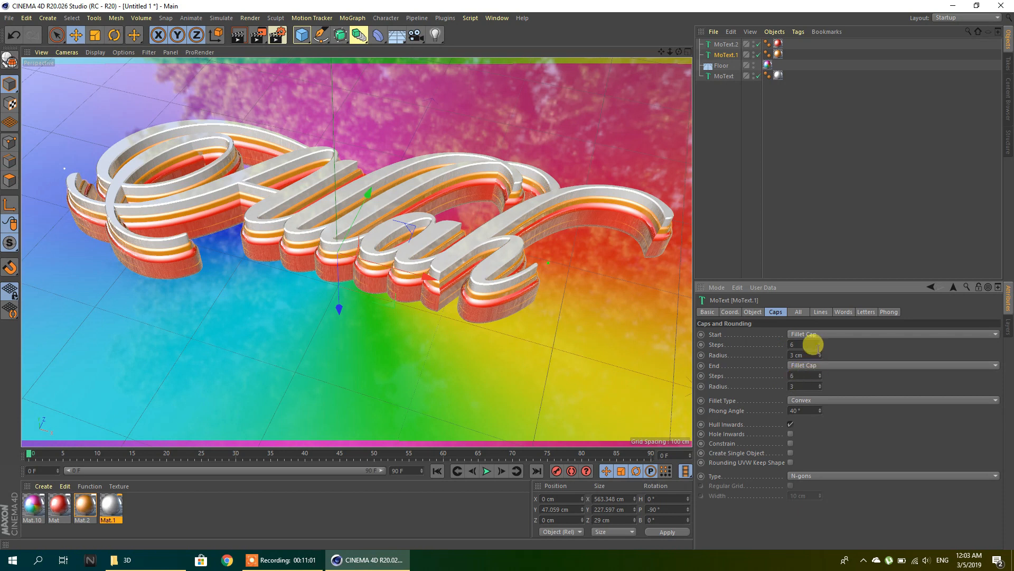
{"action": "left_click", "coordinate": [803, 345]}
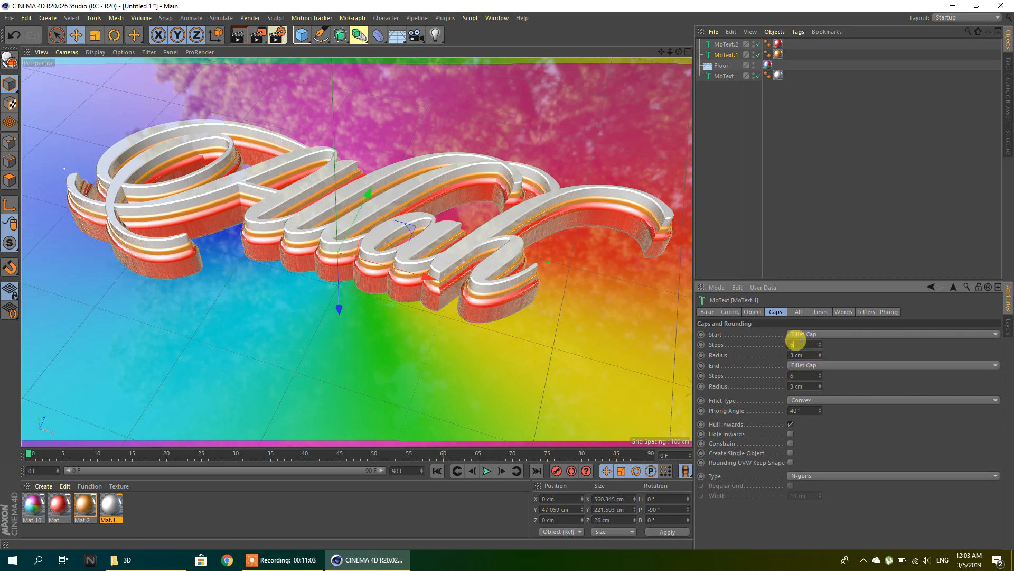
- Set the start and end fillet radius of the red MoText.2 to 4 cm
{"action": "left_click", "coordinate": [481, 308]}
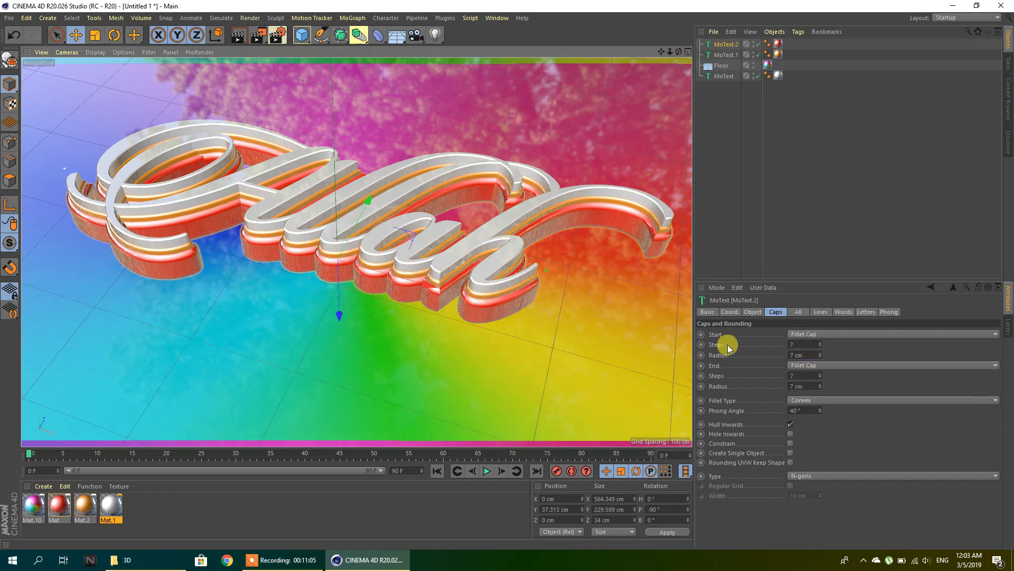
{"action": "double_click", "coordinate": [795, 355]}
{"action": "type", "text": "4"}
{"action": "double_click", "coordinate": [795, 387]}
{"action": "type", "text": "4"}
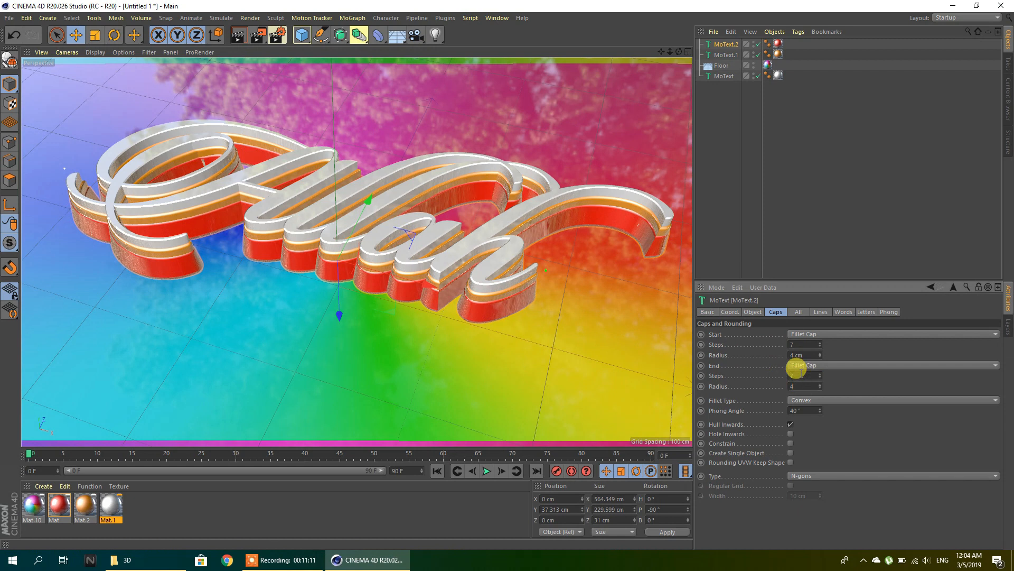
{"action": "key", "text": "Return"}
{"action": "double_click", "coordinate": [793, 375]}
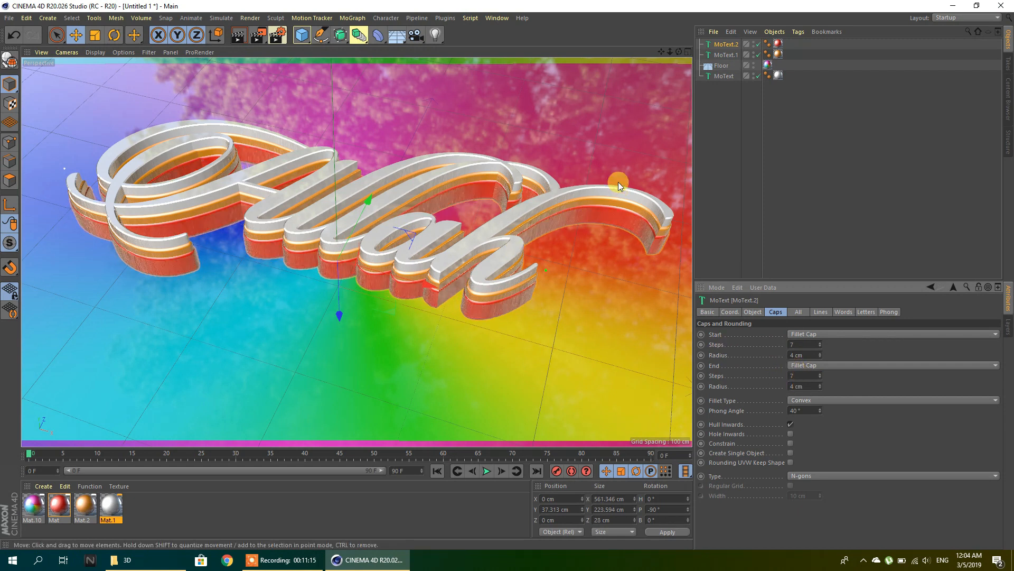
- Add an omni light to the scene
{"action": "left_click", "coordinate": [437, 35]}
{"action": "left_click", "coordinate": [460, 42]}
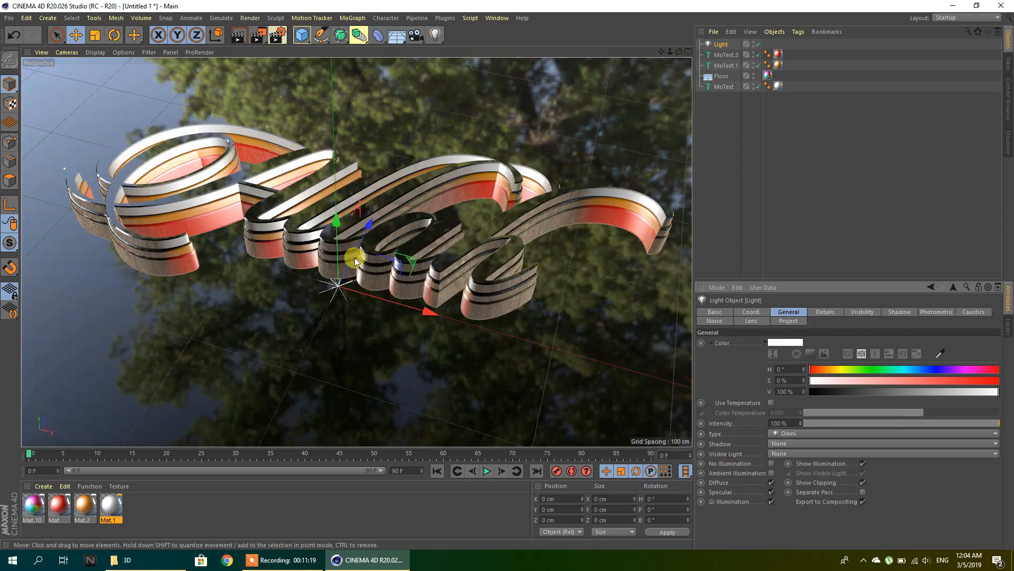
- Raise the omni light to about 652 cm on Y and give it Shadow Maps (Soft) shadows
{"action": "scroll", "coordinate": [358, 308], "scroll_direction": "down", "scroll_amount": 5}
{"action": "left_click_drag", "start_coordinate": [349, 233], "coordinate": [346, 156]}
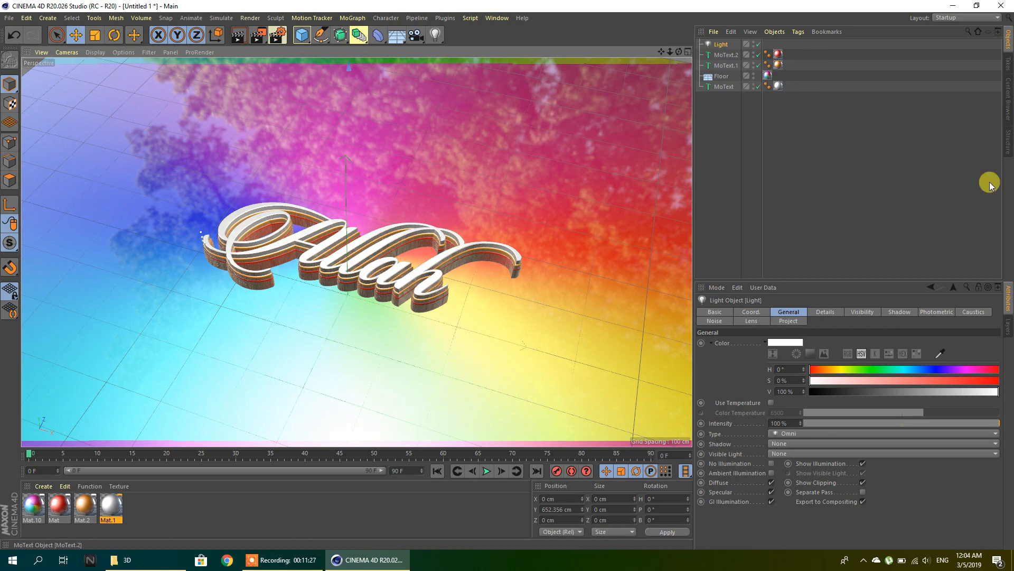
{"action": "left_click", "coordinate": [898, 313]}
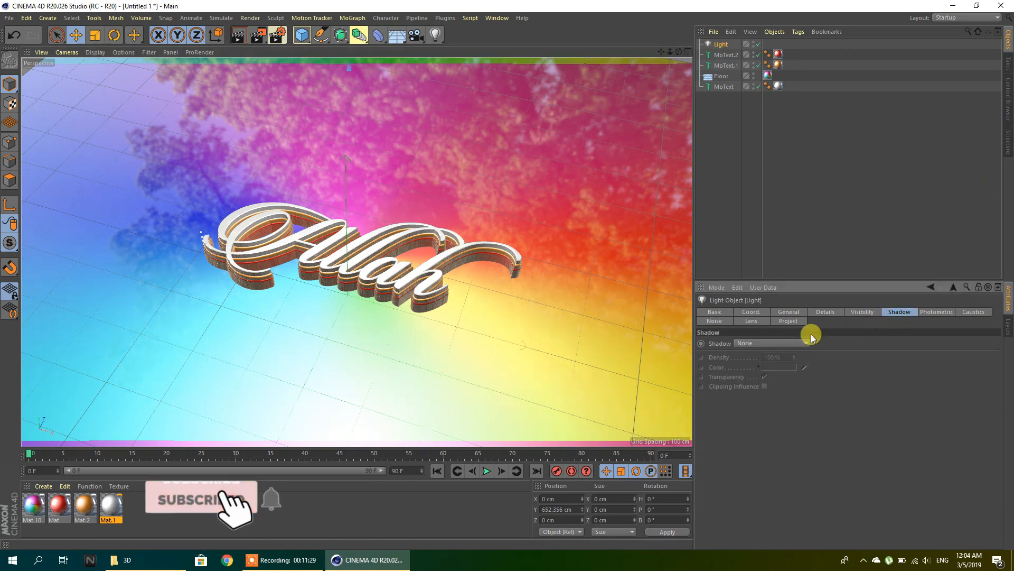
{"action": "left_click", "coordinate": [772, 344]}
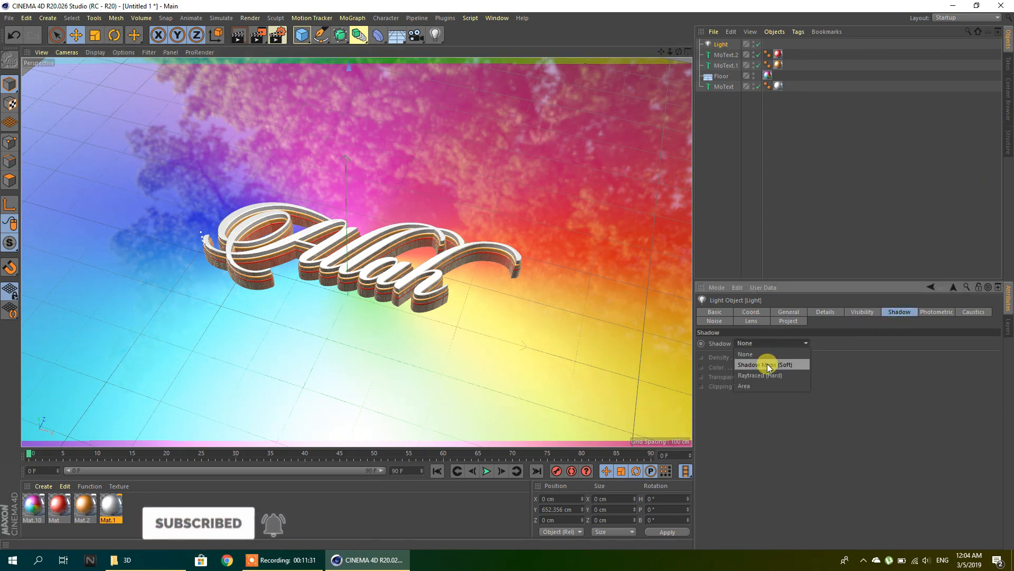
{"action": "left_click", "coordinate": [788, 365]}
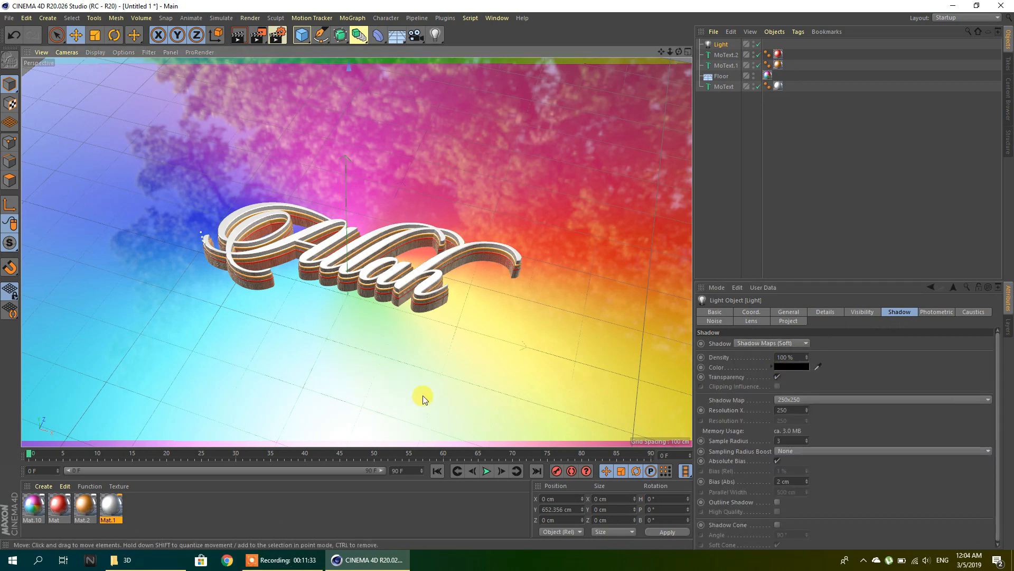
- Duplicate the light along the X axis, placing the copy at about -1782 cm on X
{"action": "scroll", "coordinate": [423, 397], "scroll_direction": "down", "scroll_amount": 5}
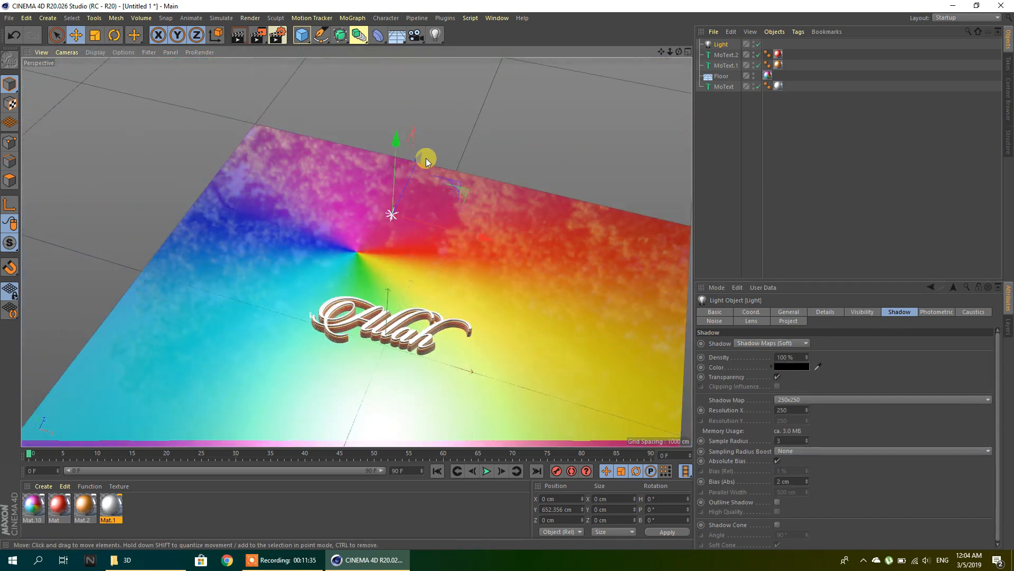
{"action": "left_click_drag", "start_coordinate": [426, 160], "coordinate": [29, 134]}
{"action": "left_click_drag", "start_coordinate": [484, 239], "coordinate": [483, 239], "text": "ctrl"}
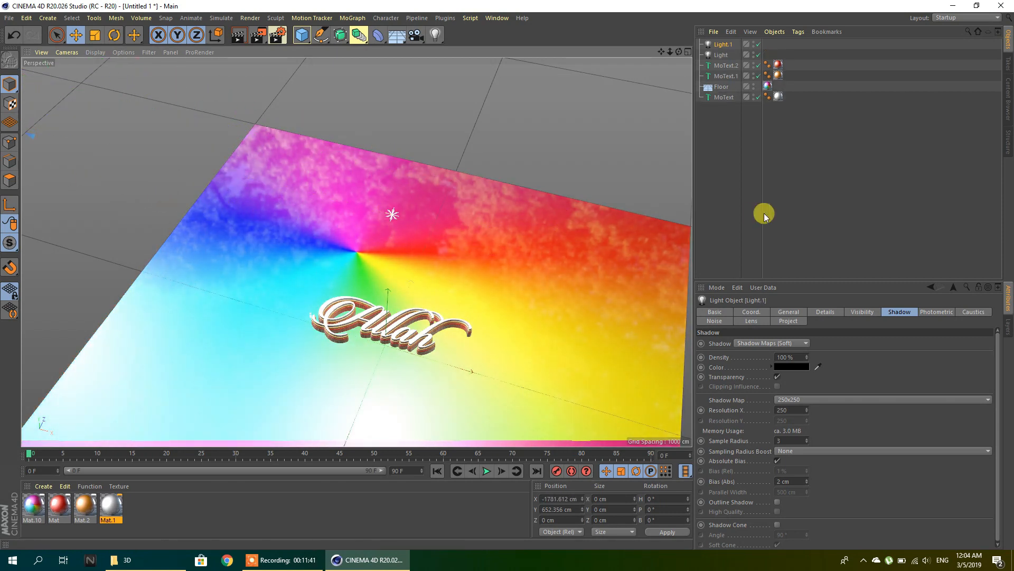
- Lower the intensity of the duplicated light
{"action": "left_click", "coordinate": [782, 311]}
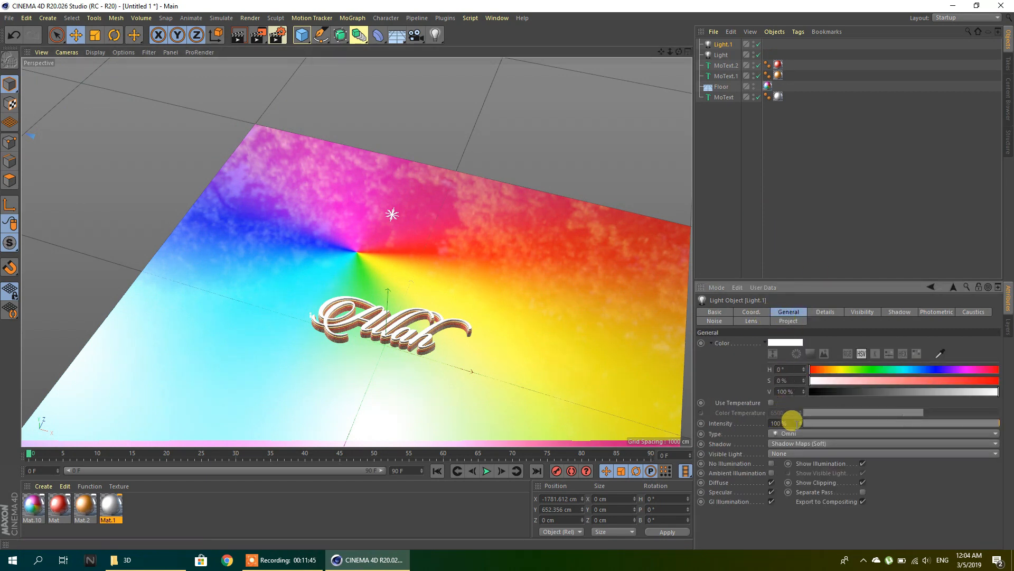
{"action": "left_click", "coordinate": [786, 423]}
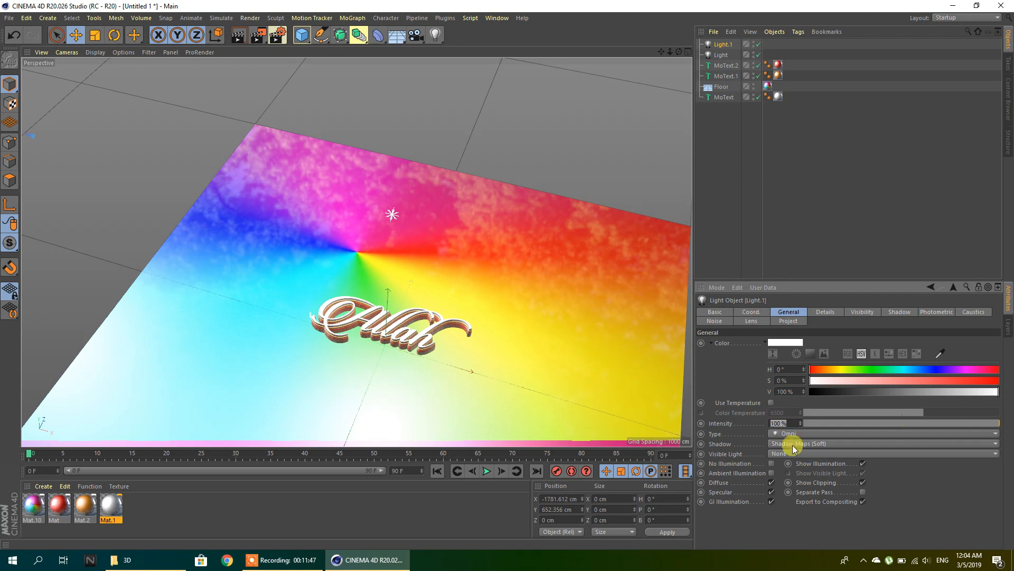
{"action": "left_click", "coordinate": [984, 425]}
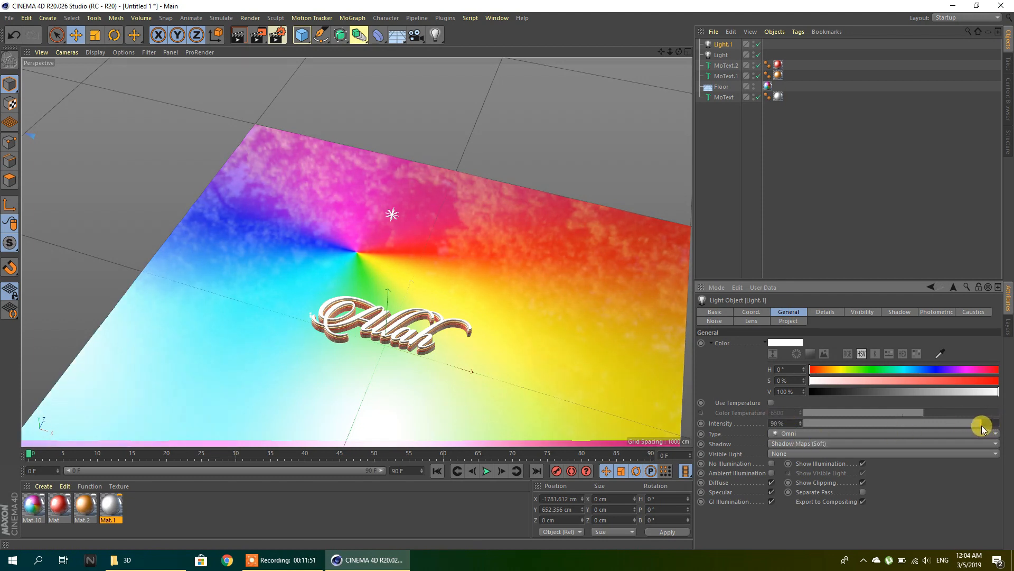
{"action": "left_click_drag", "start_coordinate": [792, 421], "coordinate": [726, 417]}
{"action": "left_click", "coordinate": [813, 253]}
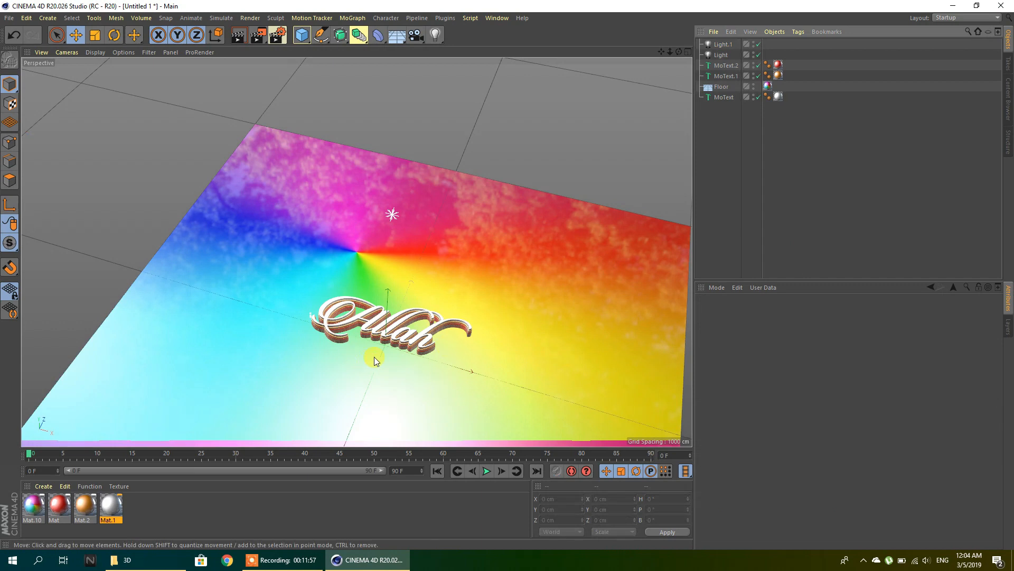
- Set the intensity of the original light above the text to 80%
{"action": "left_click", "coordinate": [398, 214]}
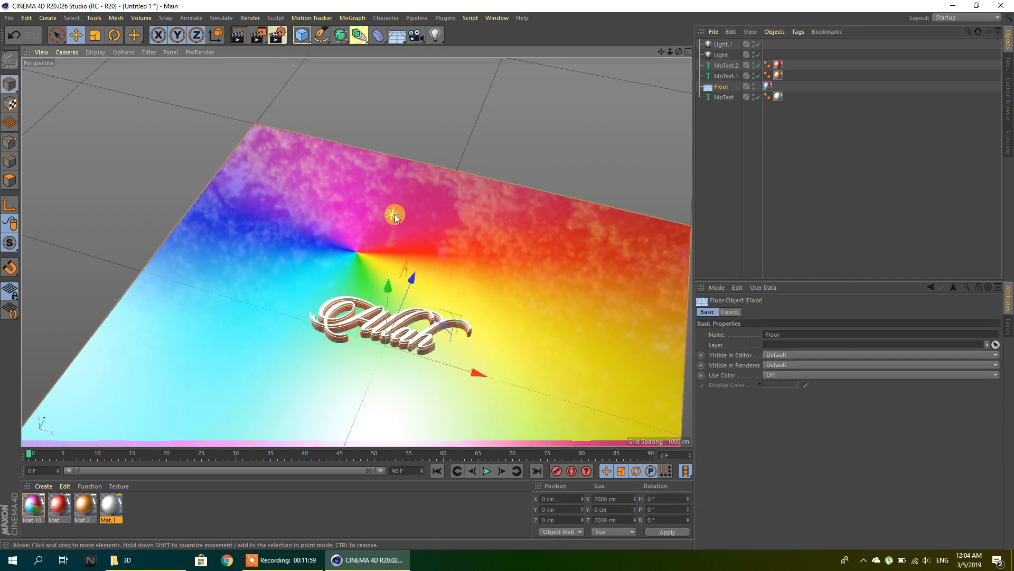
{"action": "left_click", "coordinate": [392, 213]}
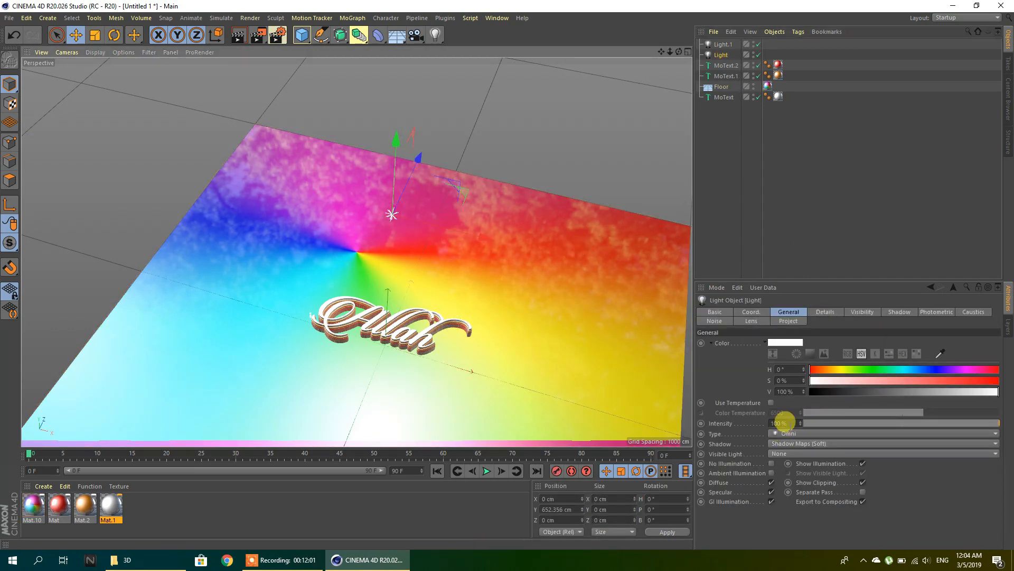
{"action": "left_click", "coordinate": [784, 423]}
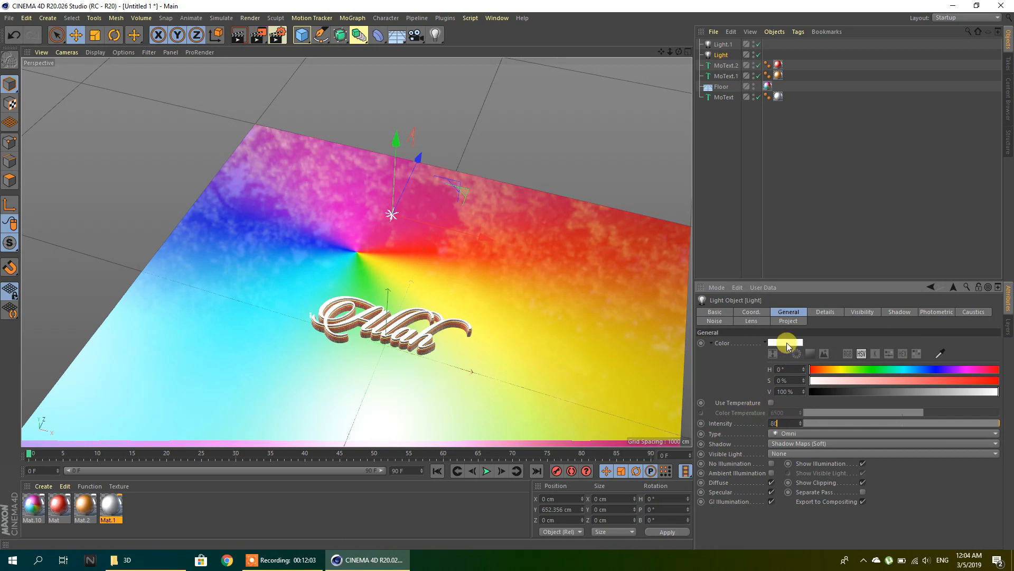
{"action": "left_click", "coordinate": [756, 247]}
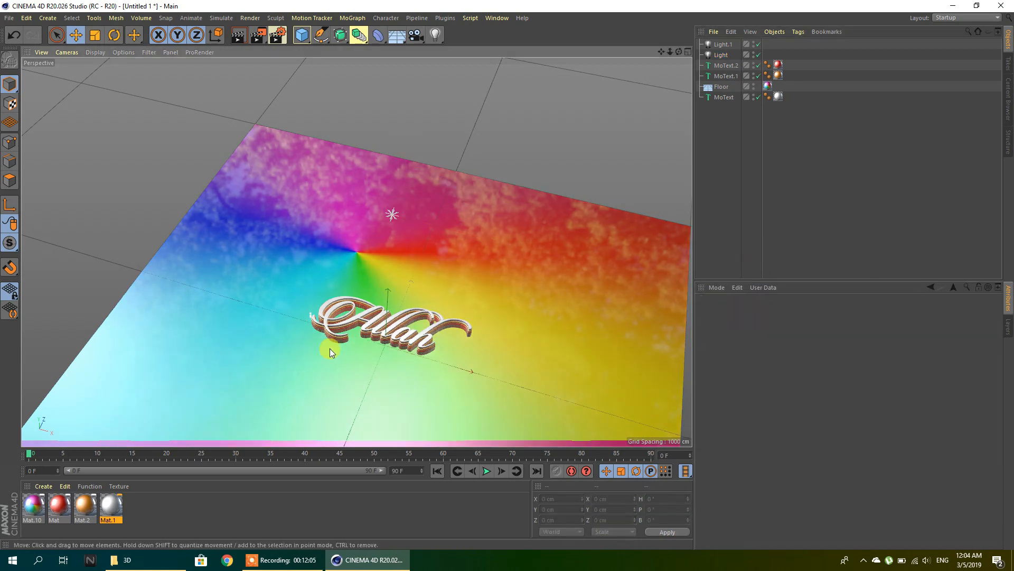
- Set the render anti-aliasing to Best and add the Ambient Occlusion effect to the render settings
{"action": "scroll", "coordinate": [330, 347], "scroll_direction": "up", "scroll_amount": 10}
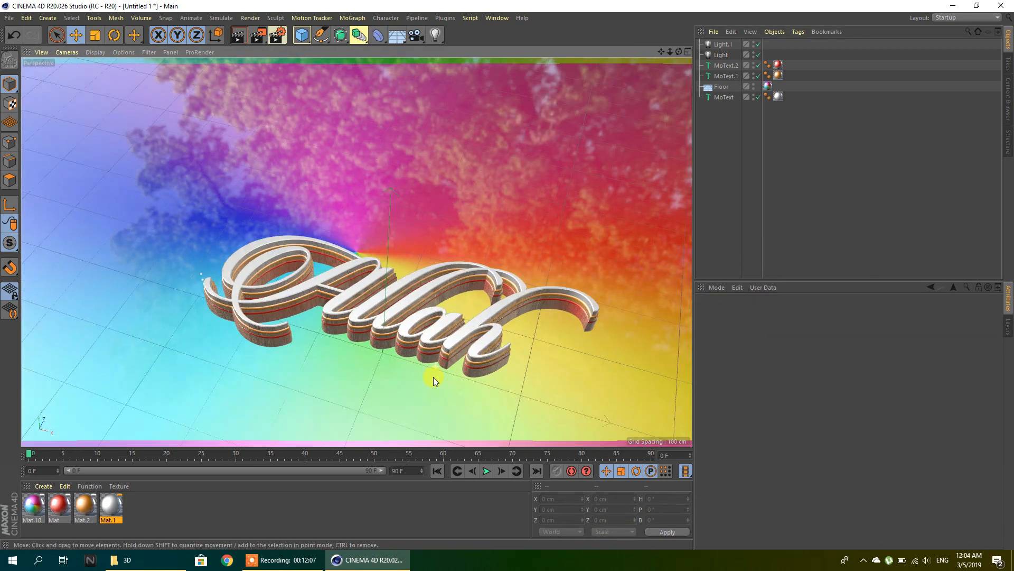
{"action": "scroll", "coordinate": [434, 378], "scroll_direction": "up", "scroll_amount": 5}
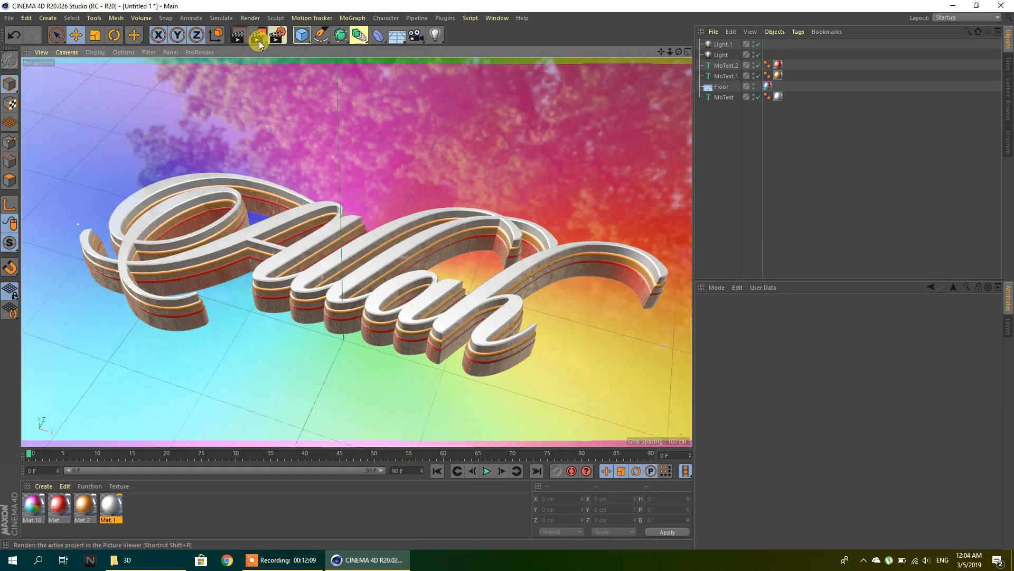
{"action": "left_click", "coordinate": [277, 36]}
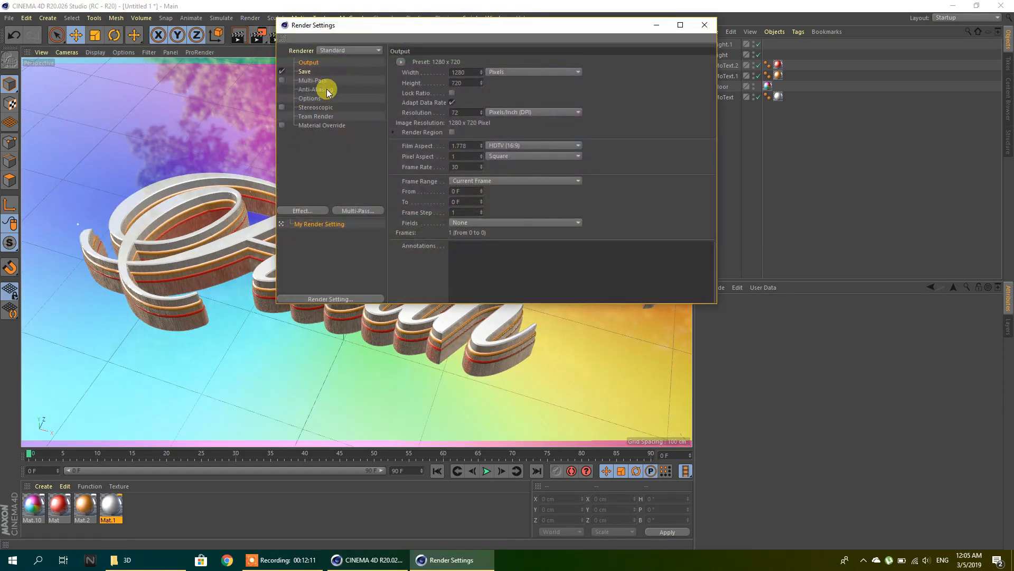
{"action": "left_click", "coordinate": [310, 80]}
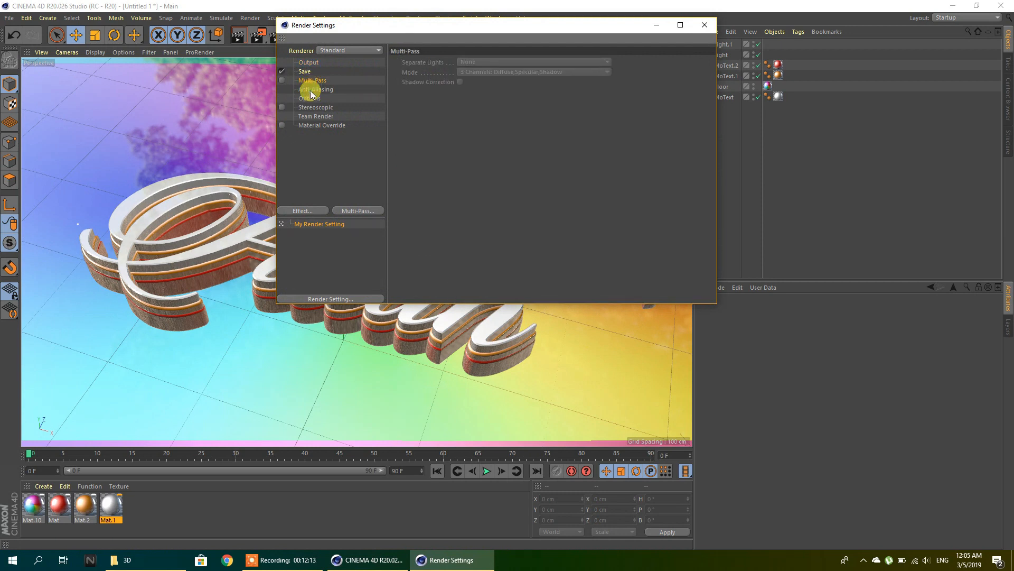
{"action": "left_click", "coordinate": [310, 89]}
{"action": "left_click", "coordinate": [483, 62]}
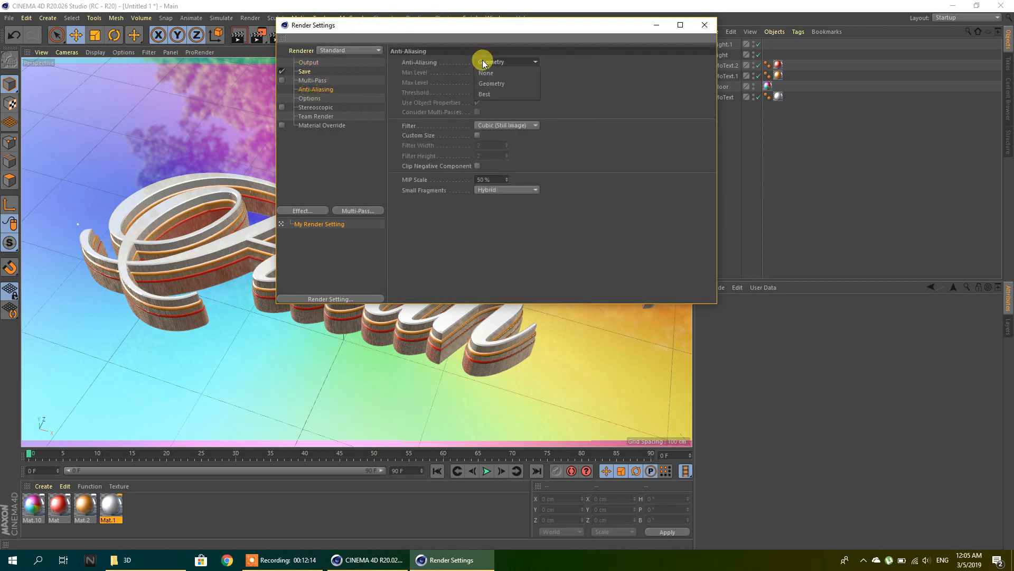
{"action": "left_click", "coordinate": [493, 93]}
{"action": "right_click", "coordinate": [322, 138]}
{"action": "left_click", "coordinate": [342, 208]}
- Add the Global Illumination effect to the render settings
{"action": "right_click", "coordinate": [330, 158]}
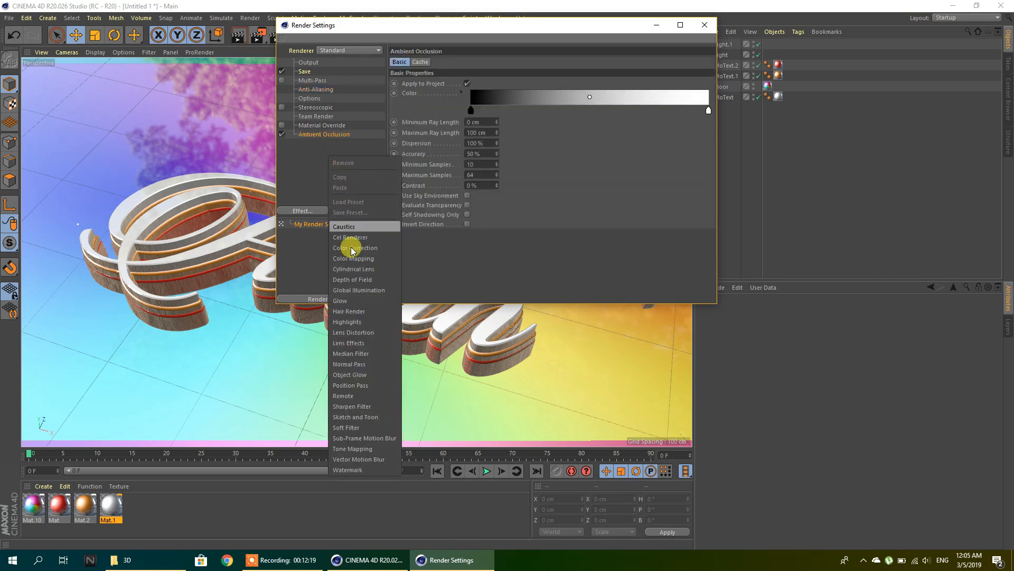
{"action": "left_click", "coordinate": [358, 290]}
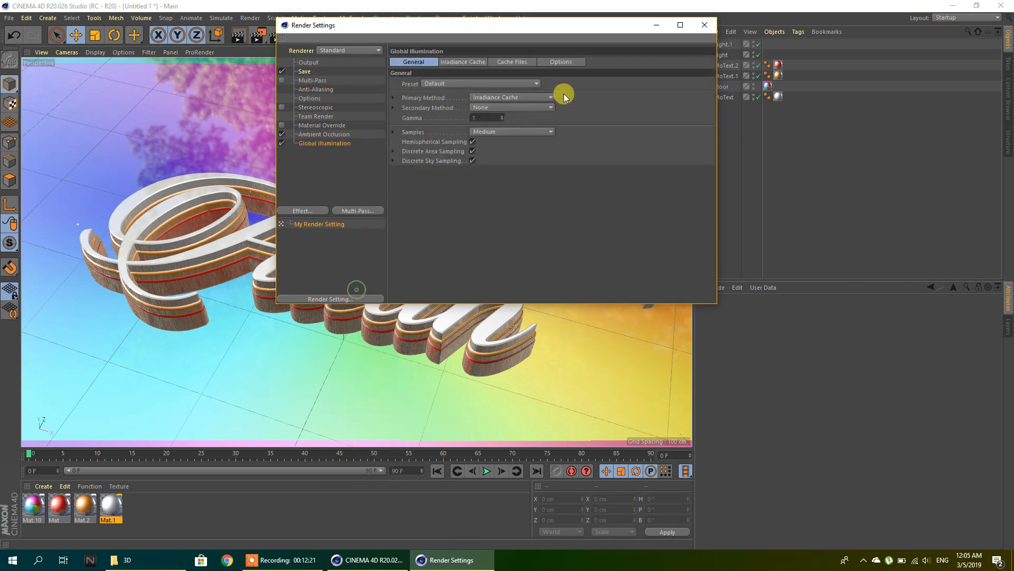
{"action": "left_click", "coordinate": [700, 28]}
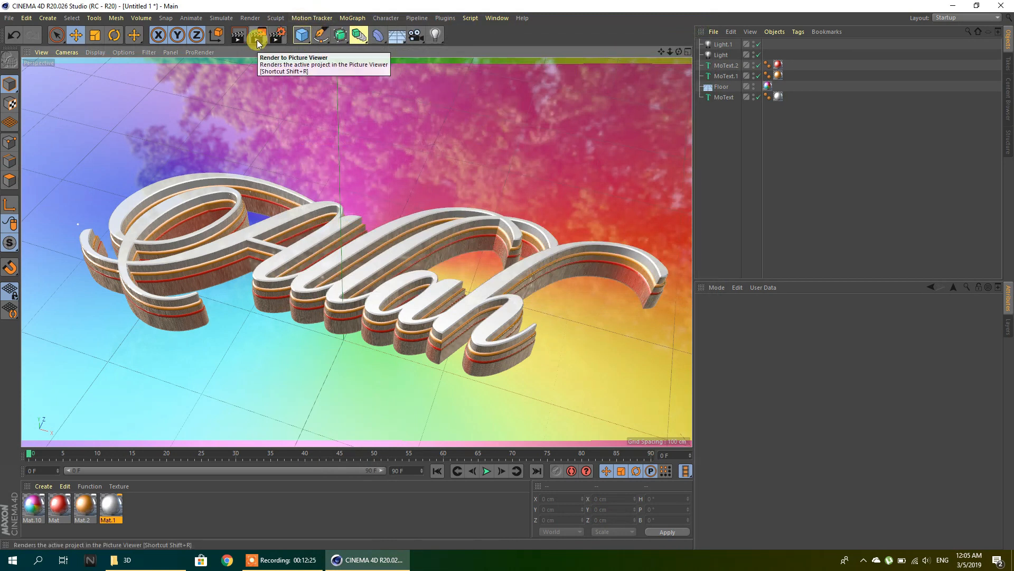
- Remove the Global Illumination effect from the render settings
{"action": "left_click", "coordinate": [276, 36]}
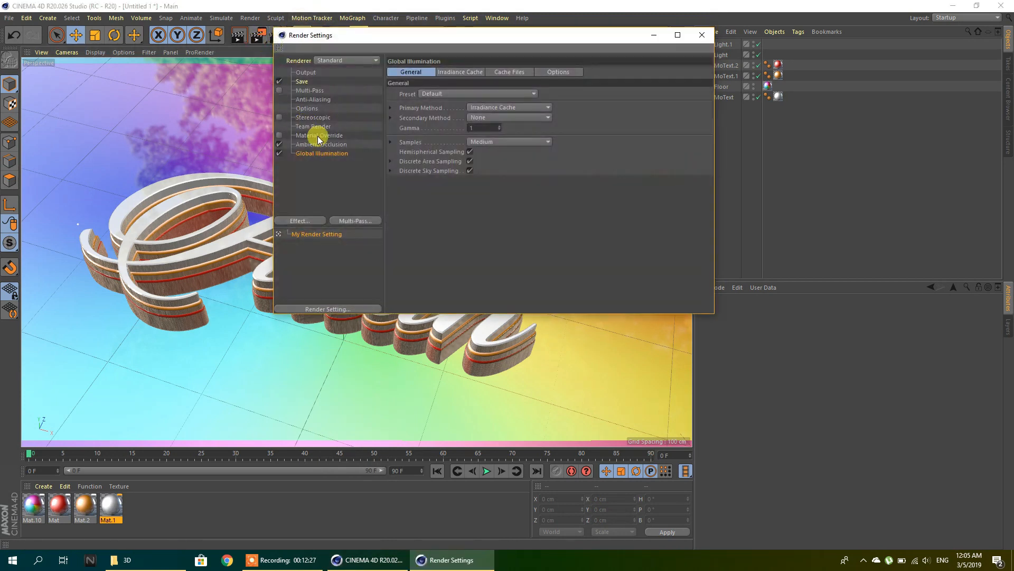
{"action": "right_click", "coordinate": [320, 154]}
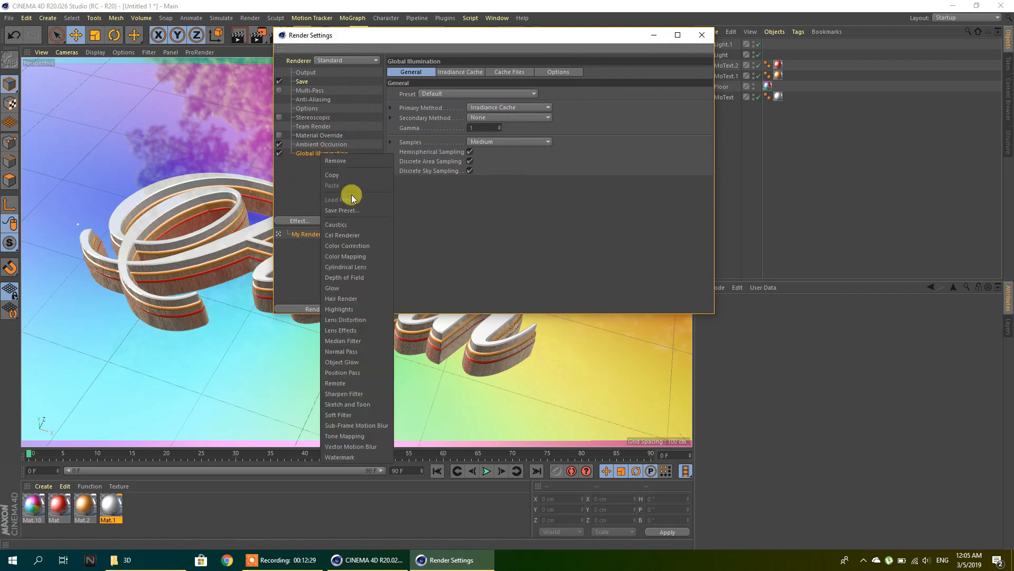
{"action": "left_click", "coordinate": [339, 161]}
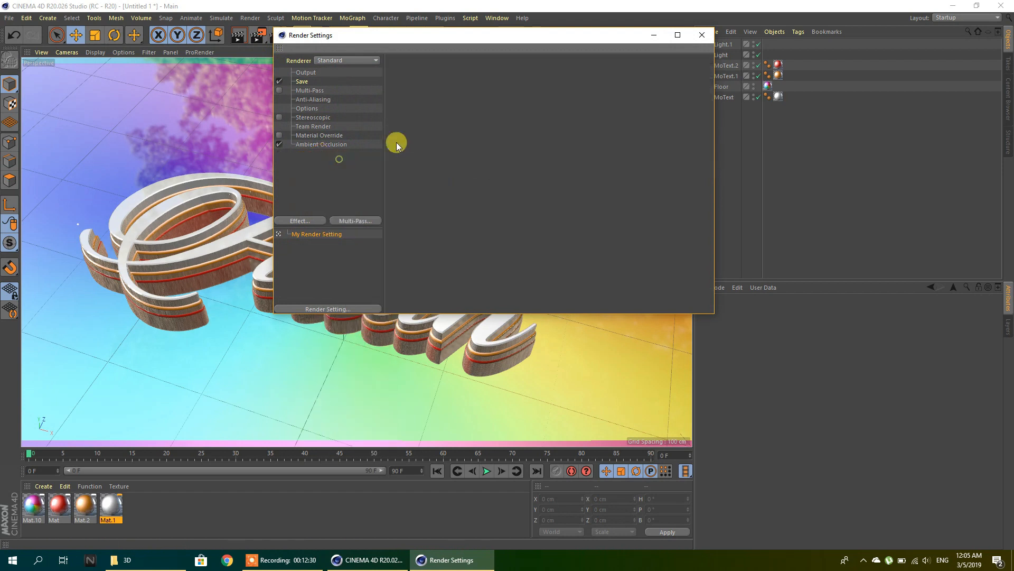
{"action": "left_click", "coordinate": [702, 34]}
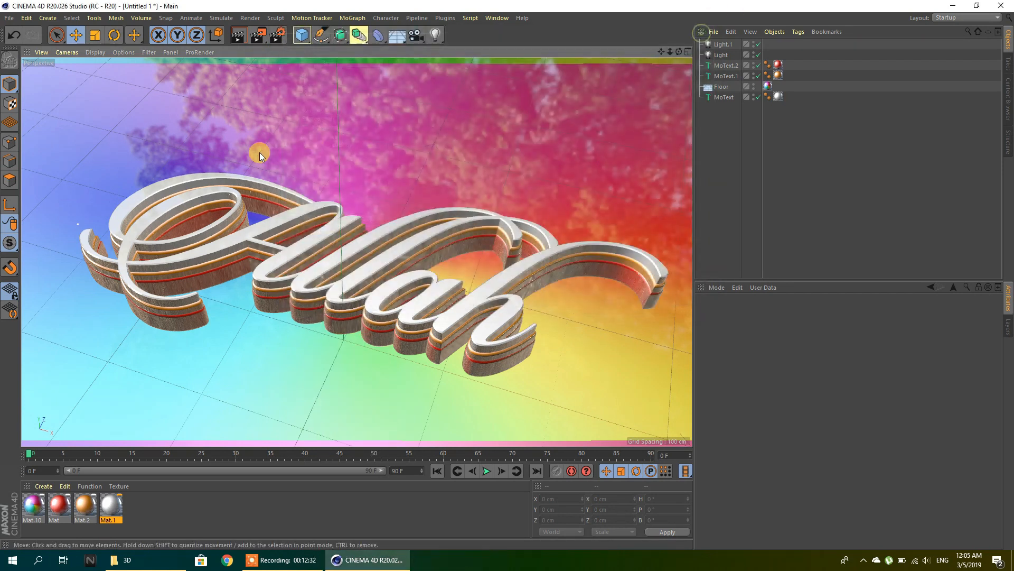
- Render the scene to the Picture Viewer, enlarging its window and fitting the image to it for inspection
{"action": "left_click", "coordinate": [259, 40]}
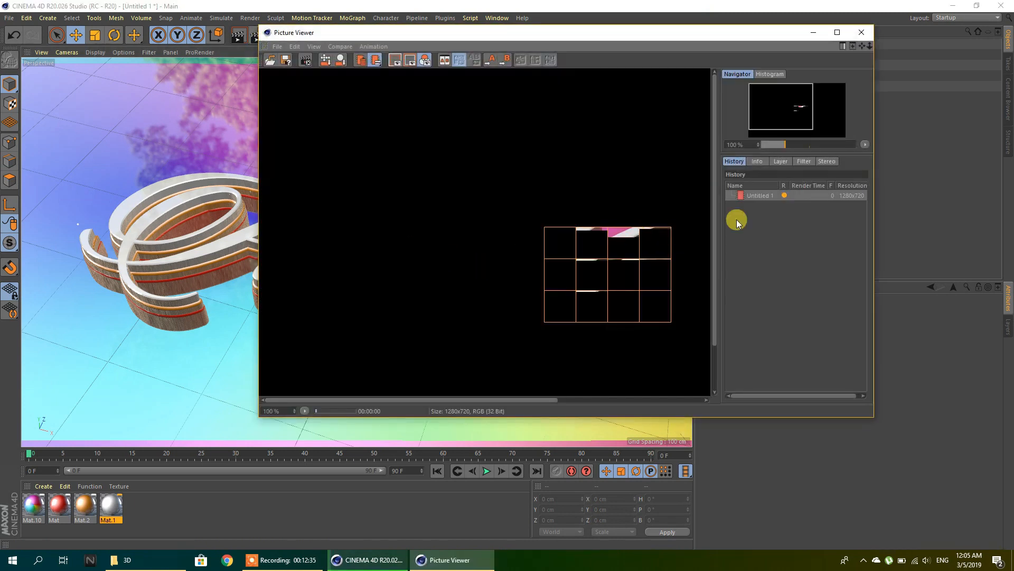
{"action": "left_click", "coordinate": [865, 145]}
{"action": "left_click", "coordinate": [871, 155]}
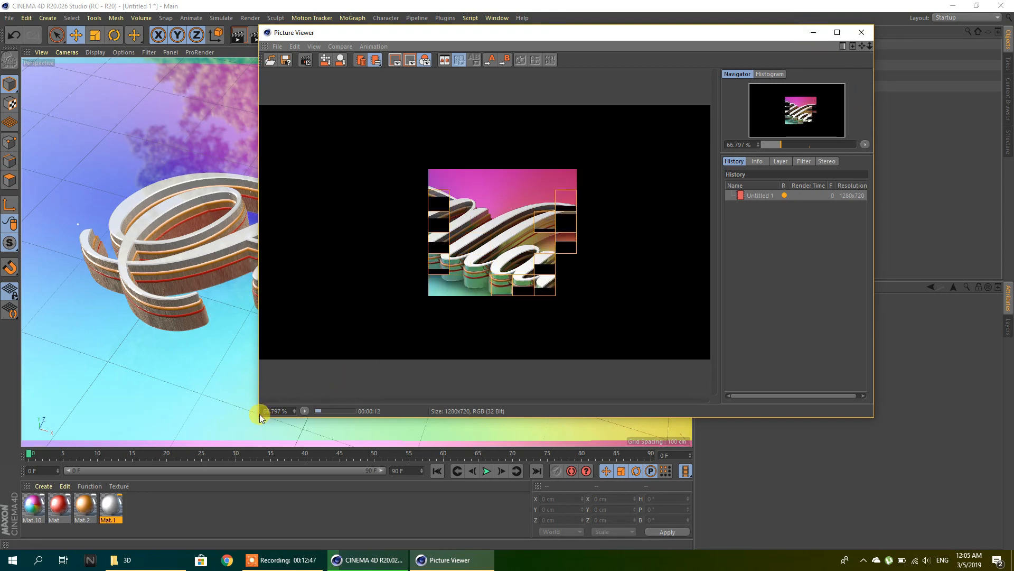
{"action": "left_click_drag", "start_coordinate": [258, 414], "coordinate": [25, 478]}
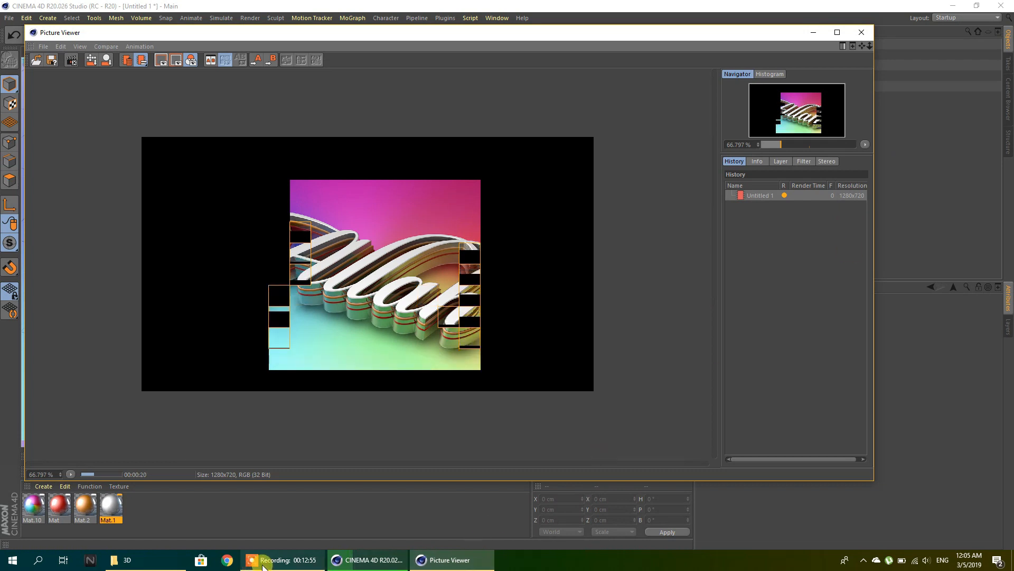
{"action": "mouse_move", "coordinate": [264, 565]}
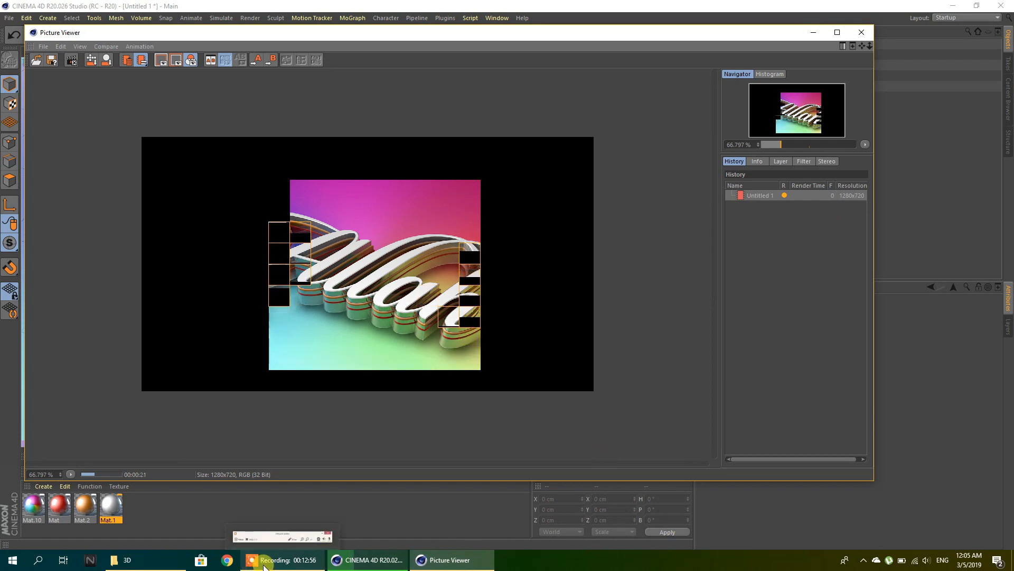
{"action": "left_click", "coordinate": [865, 144]}
{"action": "left_click", "coordinate": [893, 157]}
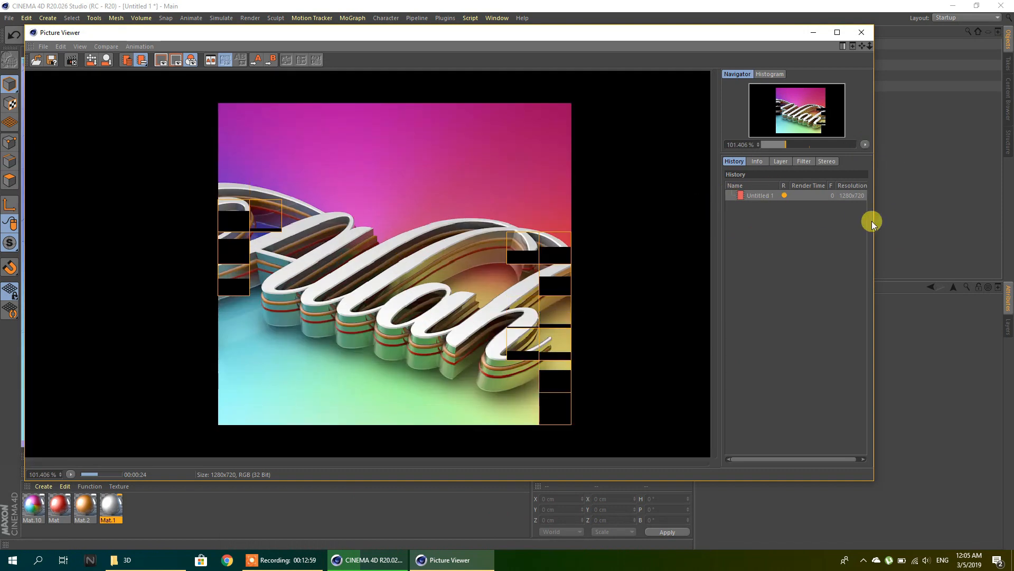
{"action": "left_click_drag", "start_coordinate": [870, 243], "coordinate": [918, 239]}
{"action": "left_click_drag", "start_coordinate": [654, 482], "coordinate": [645, 520]}
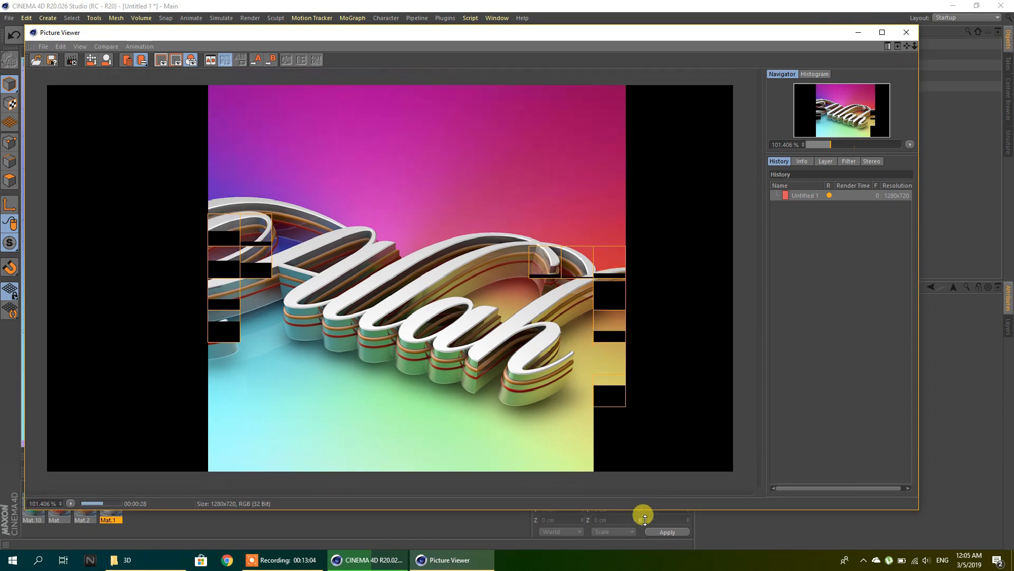
{"action": "left_click", "coordinate": [910, 144]}
{"action": "left_click", "coordinate": [910, 154]}
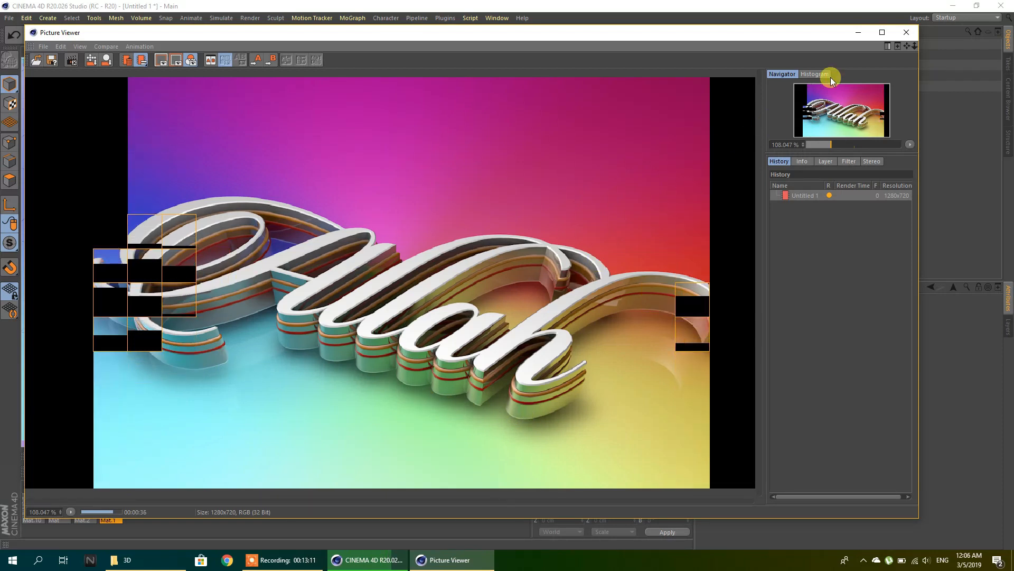
- Stop the running render and close the Picture Viewer
{"action": "left_click", "coordinate": [903, 35]}
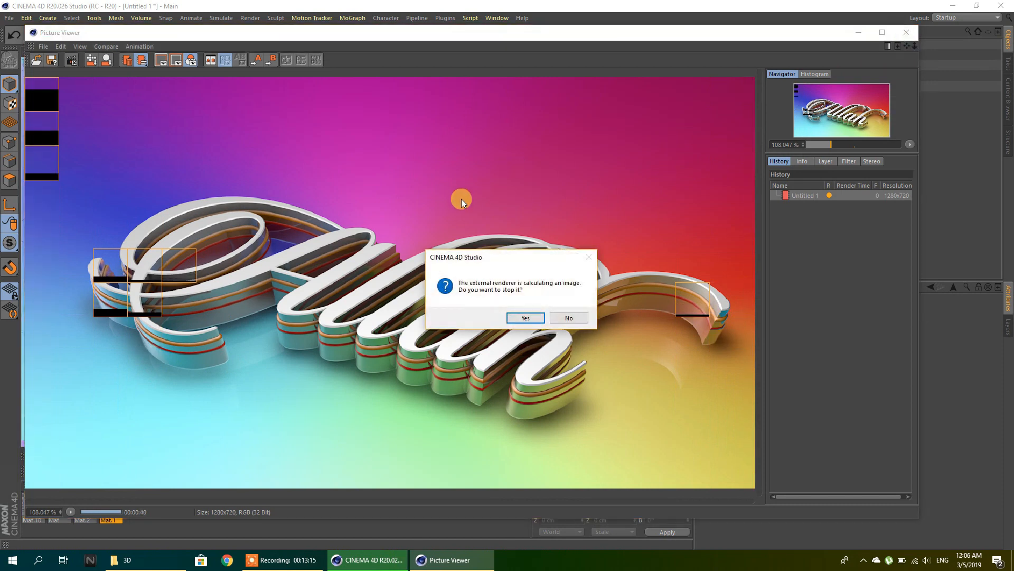
{"action": "left_click", "coordinate": [525, 318]}
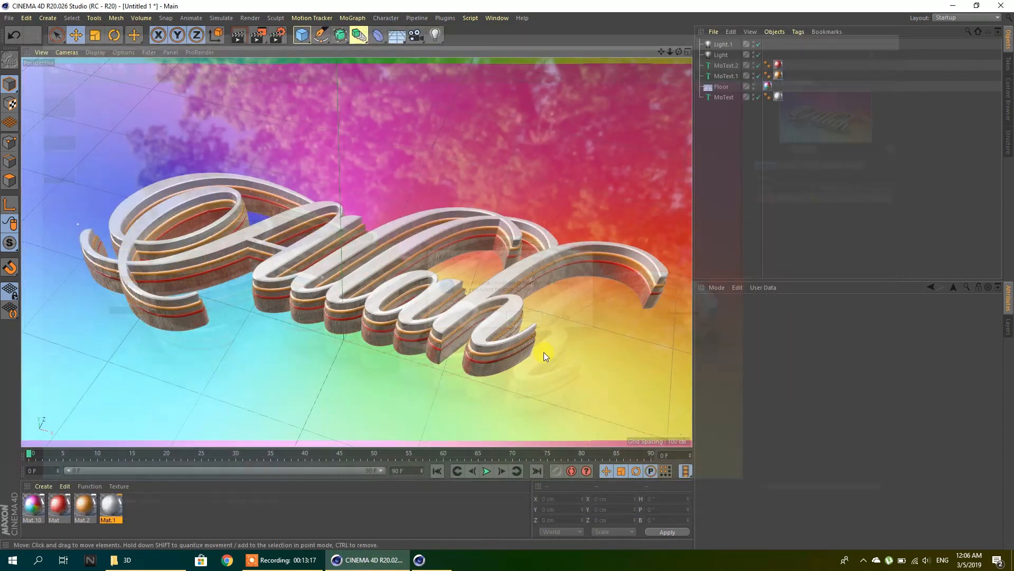
- Place the Floor below the MoText objects in the object list and select all three MoText layers in the Front view
{"action": "left_click", "coordinate": [719, 86]}
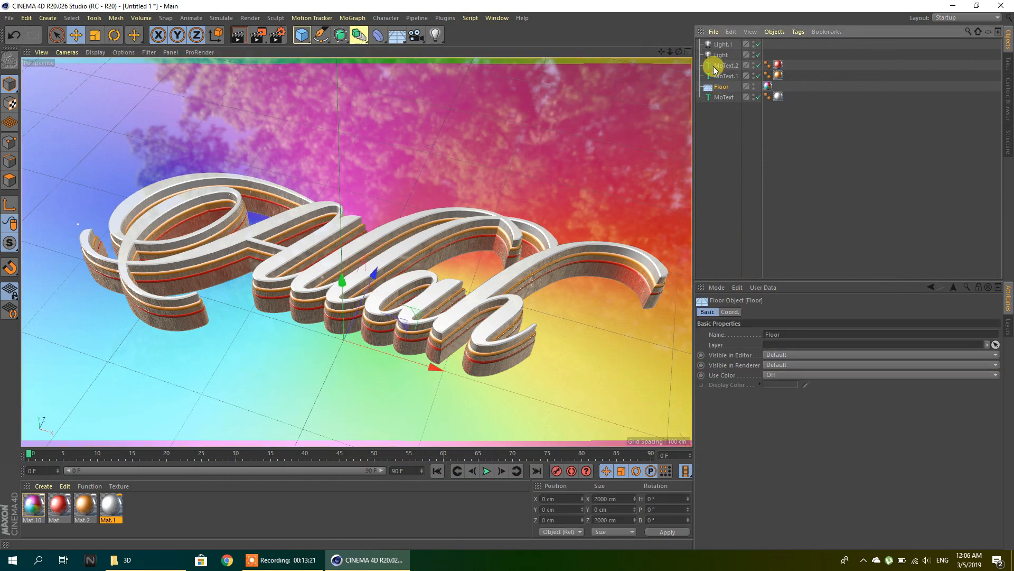
{"action": "left_click", "coordinate": [689, 51]}
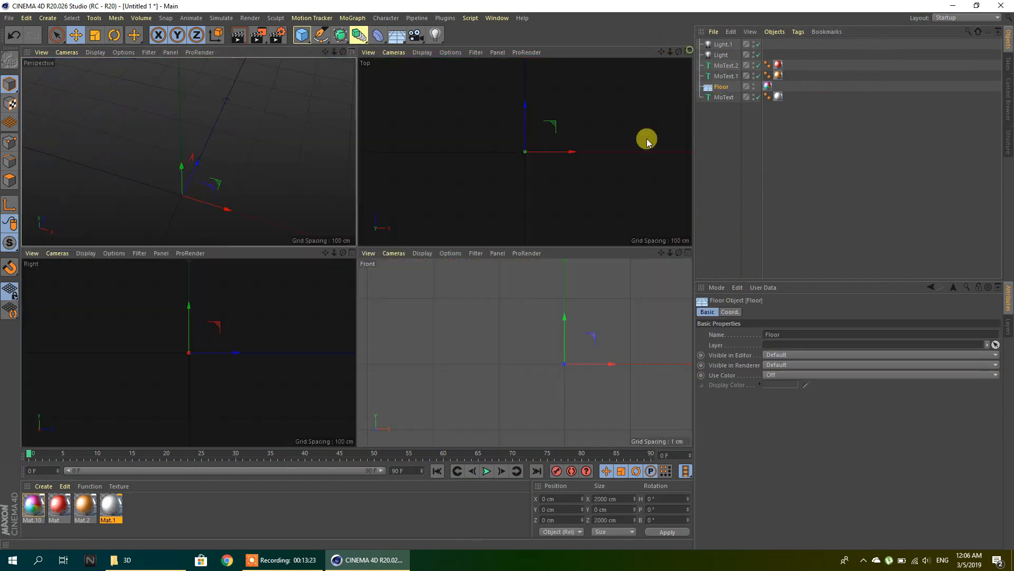
{"action": "middle_click", "coordinate": [534, 353]}
{"action": "scroll", "coordinate": [491, 278], "scroll_direction": "down", "scroll_amount": 15}
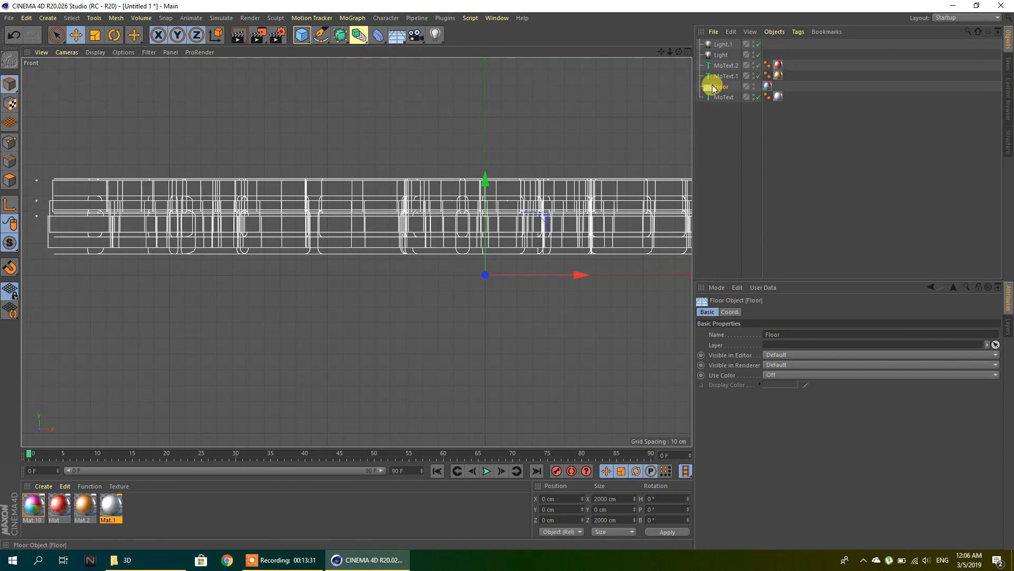
{"action": "left_click_drag", "start_coordinate": [712, 88], "coordinate": [738, 101]}
{"action": "left_click_drag", "start_coordinate": [794, 64], "coordinate": [713, 86]}
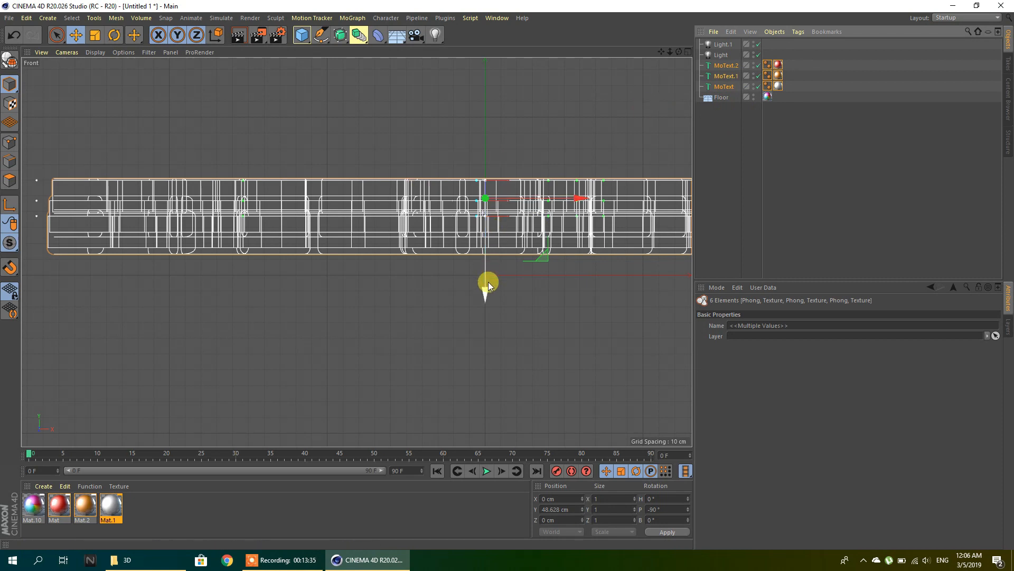
- Lower the three selected MoText layers together to sit on the floor, at a Y position of about 35.4 cm
{"action": "left_click_drag", "start_coordinate": [486, 294], "coordinate": [485, 316]}
{"action": "scroll", "coordinate": [485, 273], "scroll_direction": "up", "scroll_amount": 6}
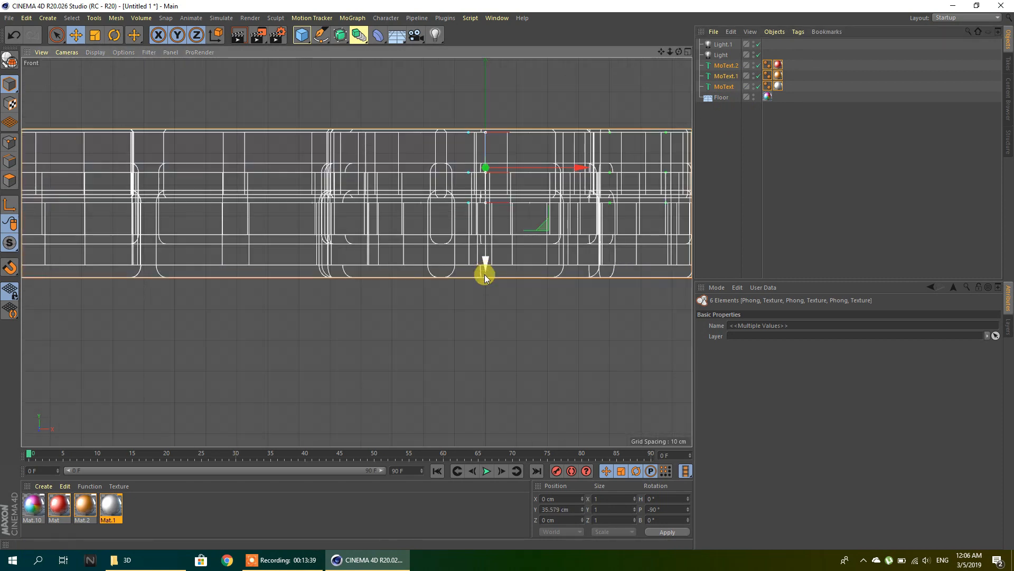
{"action": "scroll", "coordinate": [484, 274], "scroll_direction": "up", "scroll_amount": 3}
{"action": "scroll", "coordinate": [484, 275], "scroll_direction": "down", "scroll_amount": 5}
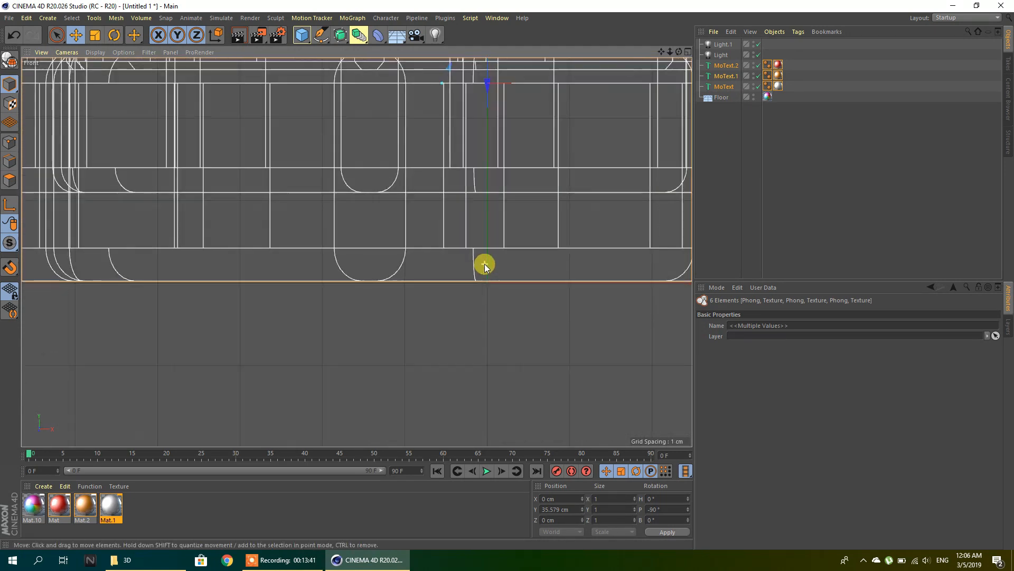
{"action": "left_click_drag", "start_coordinate": [489, 84], "coordinate": [487, 84]}
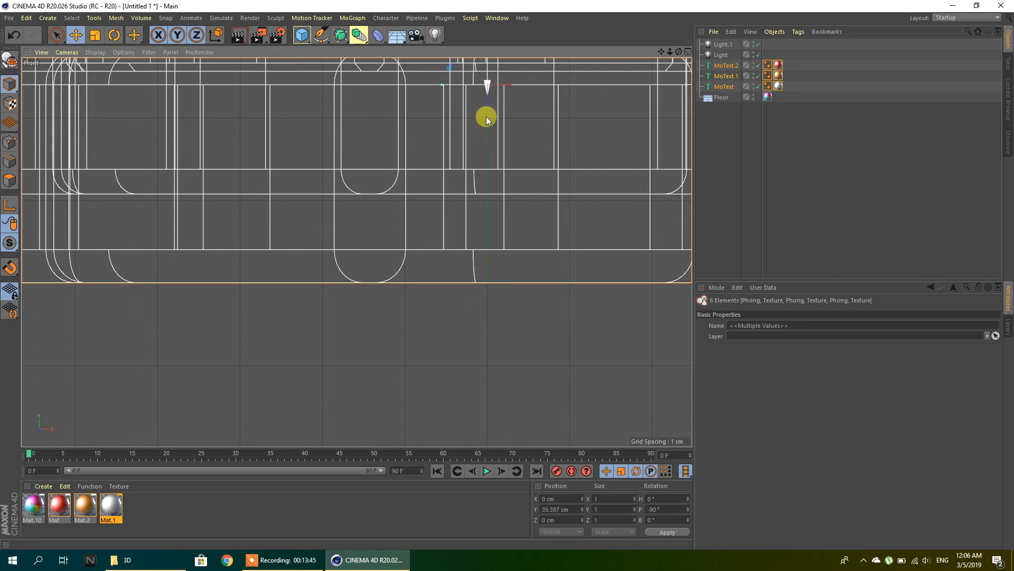
- Render the perspective view to the Picture Viewer, inspect how the lettering meets the floor, and close the viewer
{"action": "middle_click", "coordinate": [464, 300]}
{"action": "middle_click", "coordinate": [263, 199]}
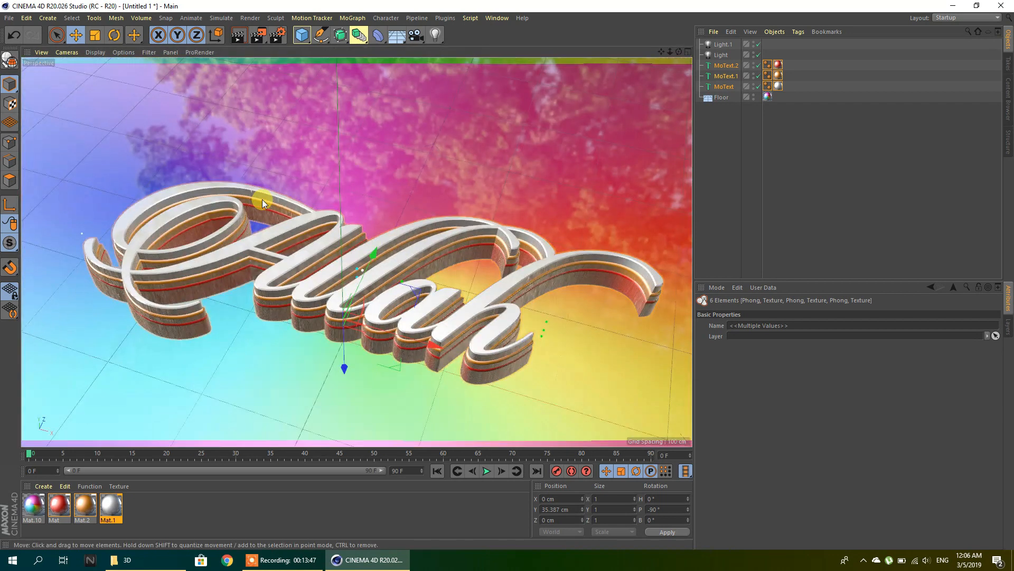
{"action": "left_click", "coordinate": [258, 34]}
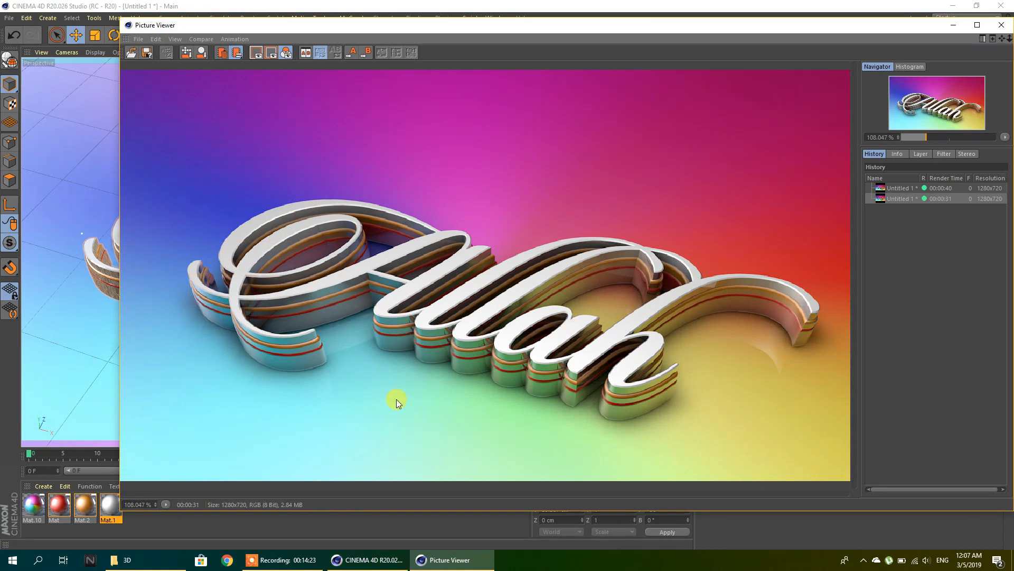
{"action": "left_click", "coordinate": [1002, 25]}
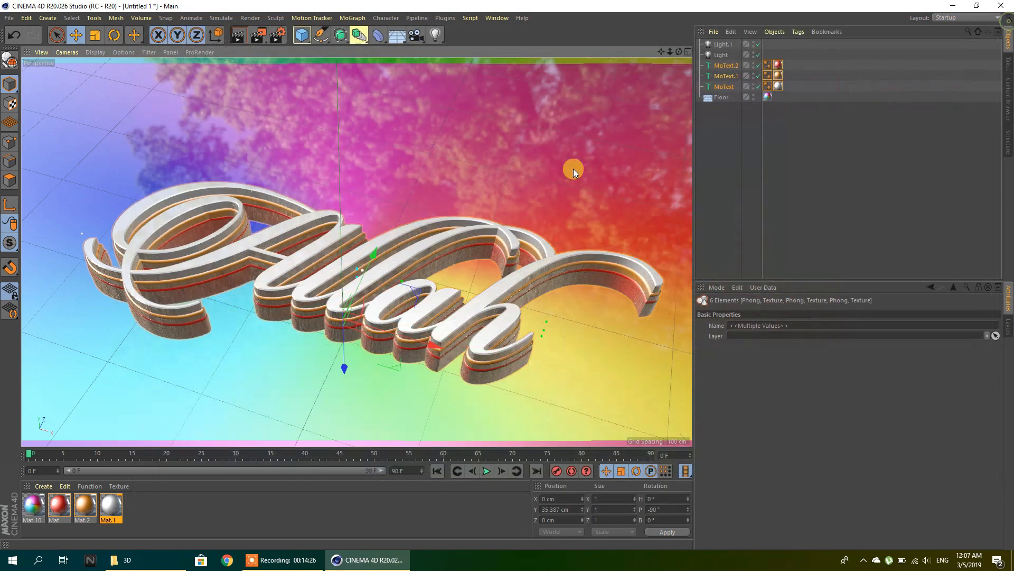
- Duplicate the white text material and set the copy's colour to black with a V value of 0%
{"action": "left_click", "coordinate": [385, 237]}
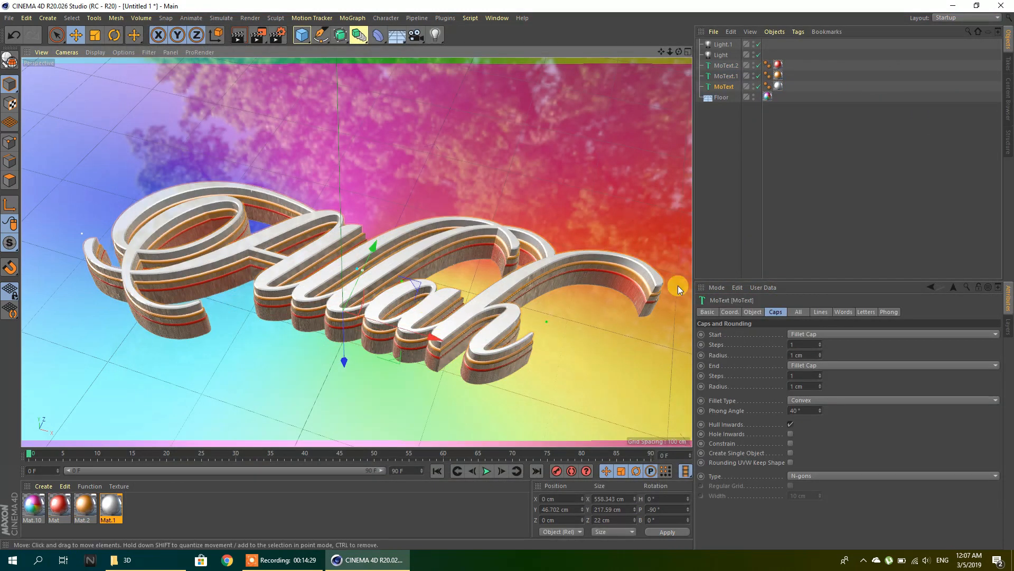
{"action": "left_click_drag", "start_coordinate": [118, 509], "coordinate": [140, 506], "text": "ctrl"}
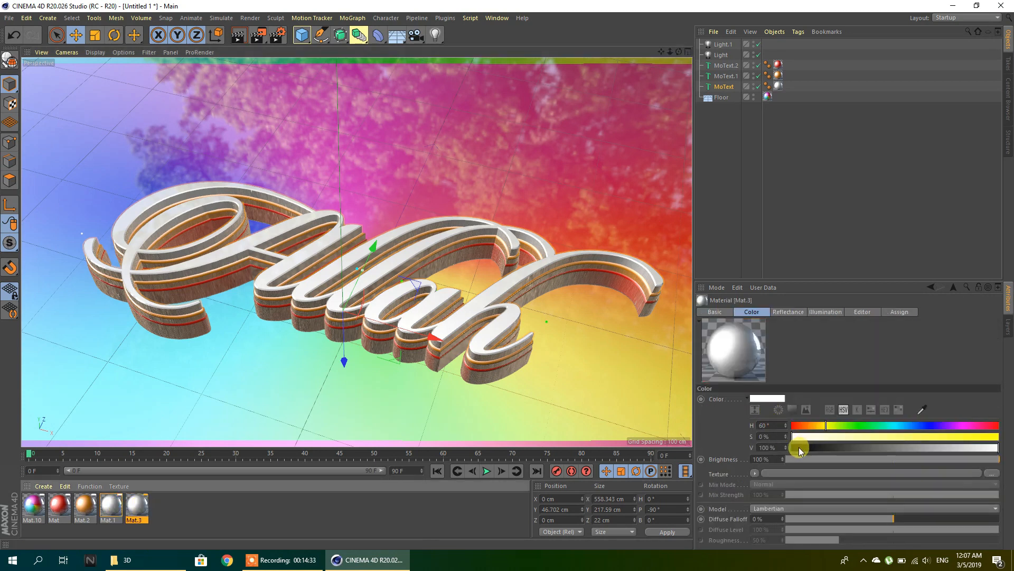
{"action": "left_click_drag", "start_coordinate": [800, 451], "coordinate": [788, 447]}
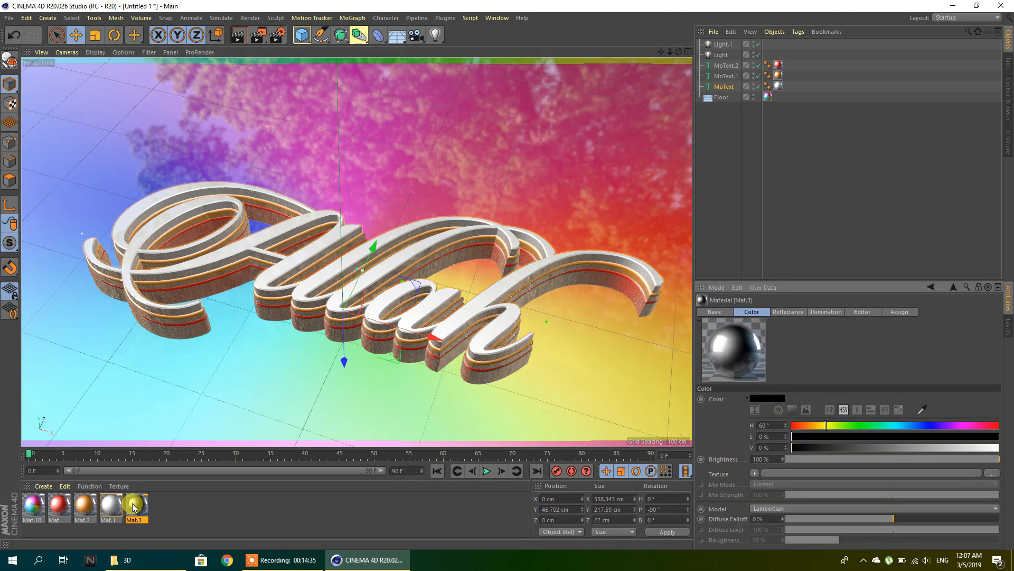
{"action": "left_click", "coordinate": [266, 274]}
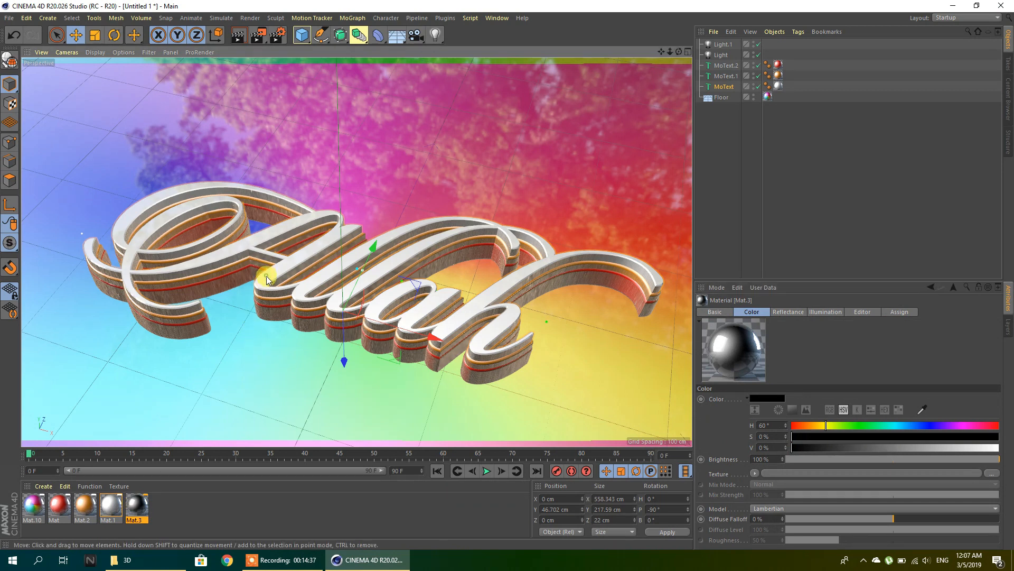
- Apply the black material Mat.3 to the white MoText and restrict it to the rounding selection R1
{"action": "left_click_drag", "start_coordinate": [137, 507], "coordinate": [731, 87]}
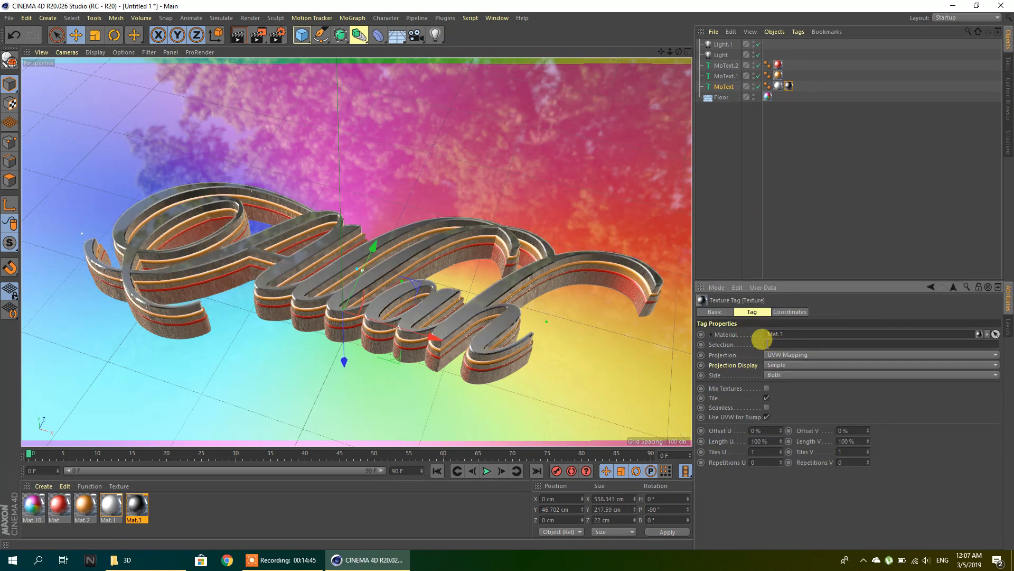
{"action": "left_click", "coordinate": [761, 344]}
{"action": "type", "text": "R1"}
{"action": "left_click", "coordinate": [766, 193]}
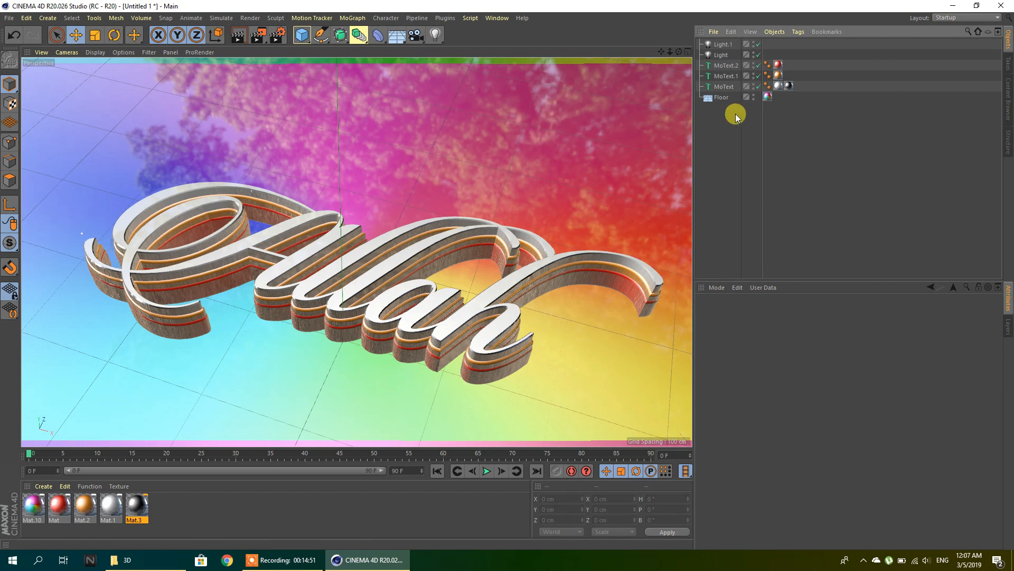
- Try the black R1 texture tag on the orange MoText.1 layer, and return it to the white MoText
{"action": "left_click", "coordinate": [788, 85]}
{"action": "mouse_move", "coordinate": [778, 88]}
{"action": "left_mouse_down"}
{"action": "mouse_move", "coordinate": [799, 91]}
{"action": "mouse_move", "coordinate": [790, 76]}
{"action": "left_mouse_up"}
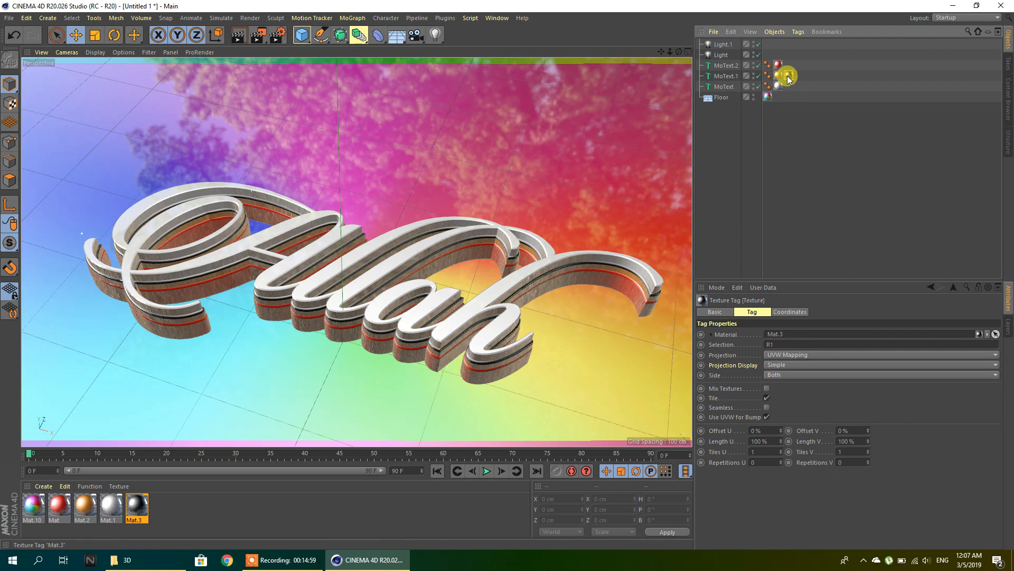
{"action": "left_click_drag", "start_coordinate": [789, 86], "coordinate": [789, 86]}
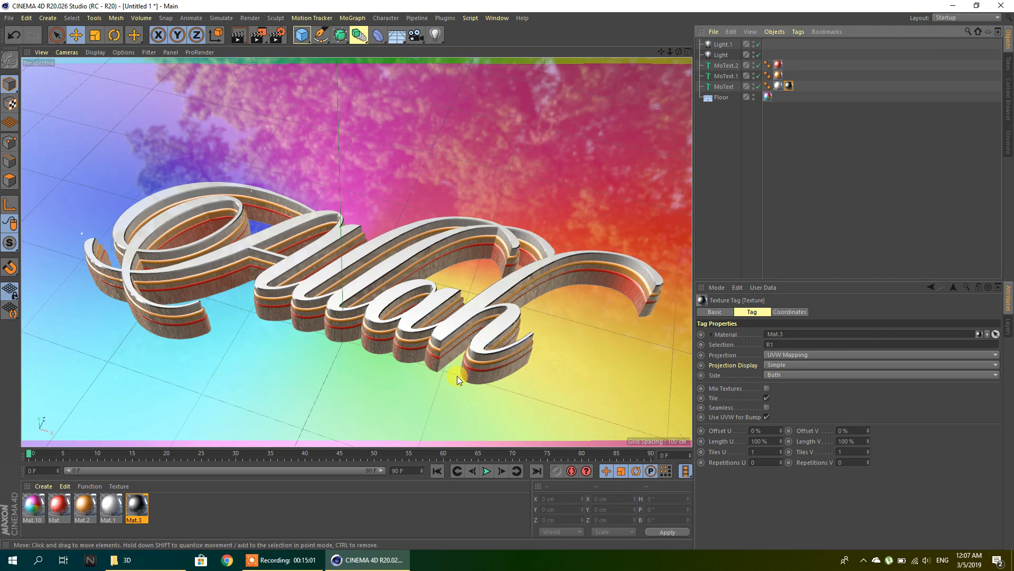
- Add the Global Illumination effect to the render settings alongside Ambient Occlusion
{"action": "left_click", "coordinate": [272, 40]}
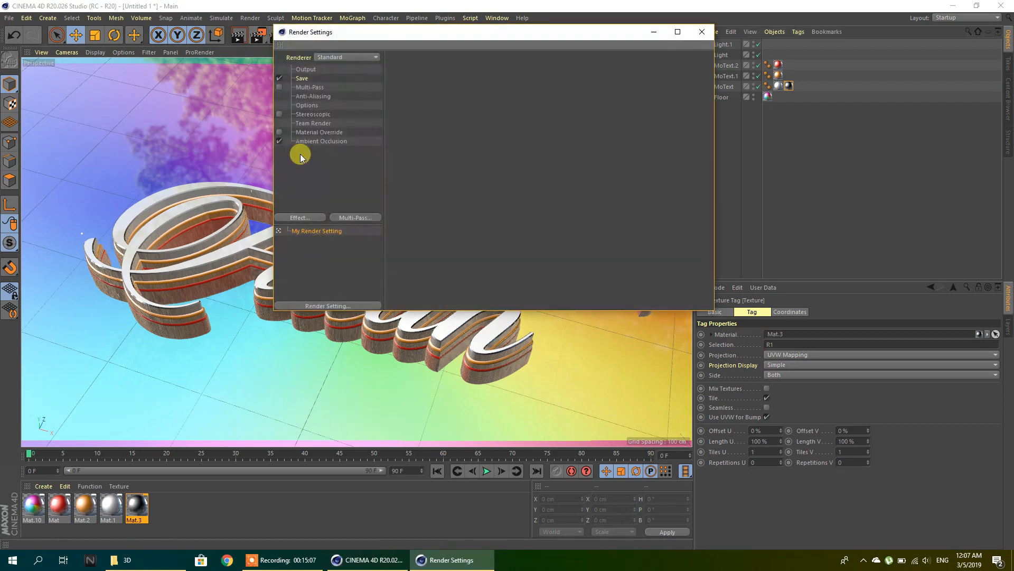
{"action": "right_click", "coordinate": [304, 144]}
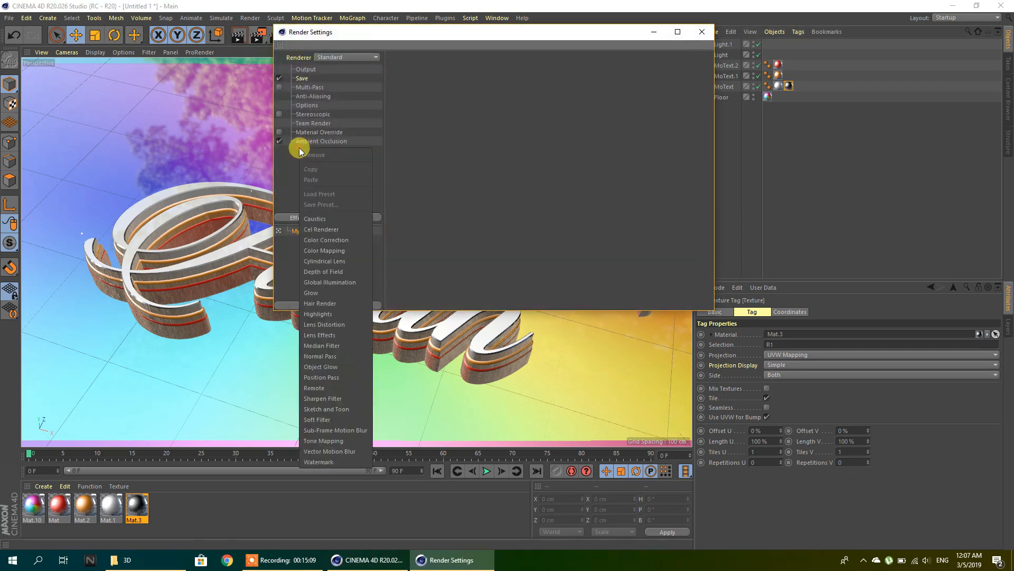
{"action": "left_click", "coordinate": [318, 280]}
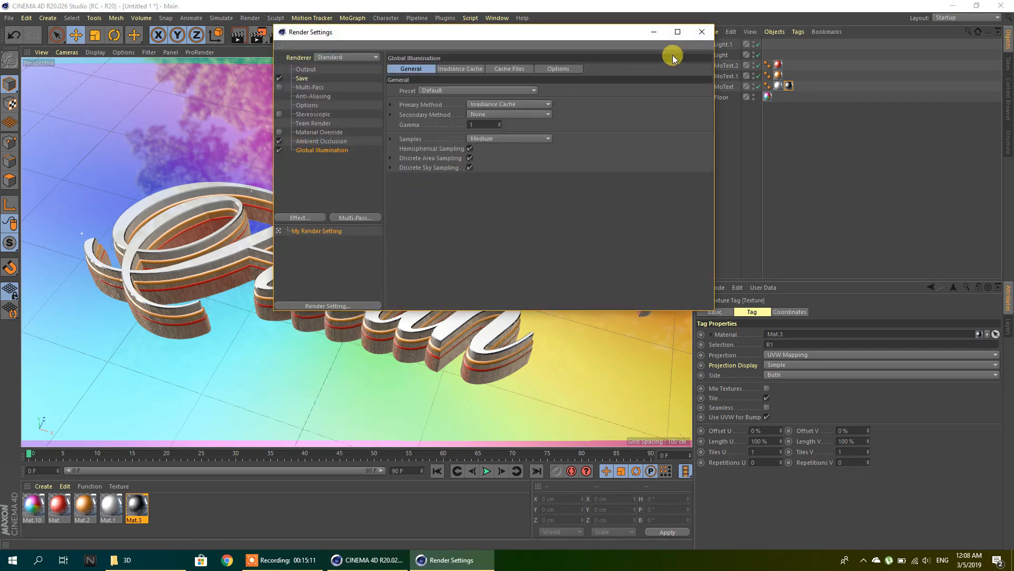
- Review the render output options, set the image save format to JPG, and close the render settings
{"action": "left_click", "coordinate": [312, 96]}
{"action": "left_click", "coordinate": [305, 70]}
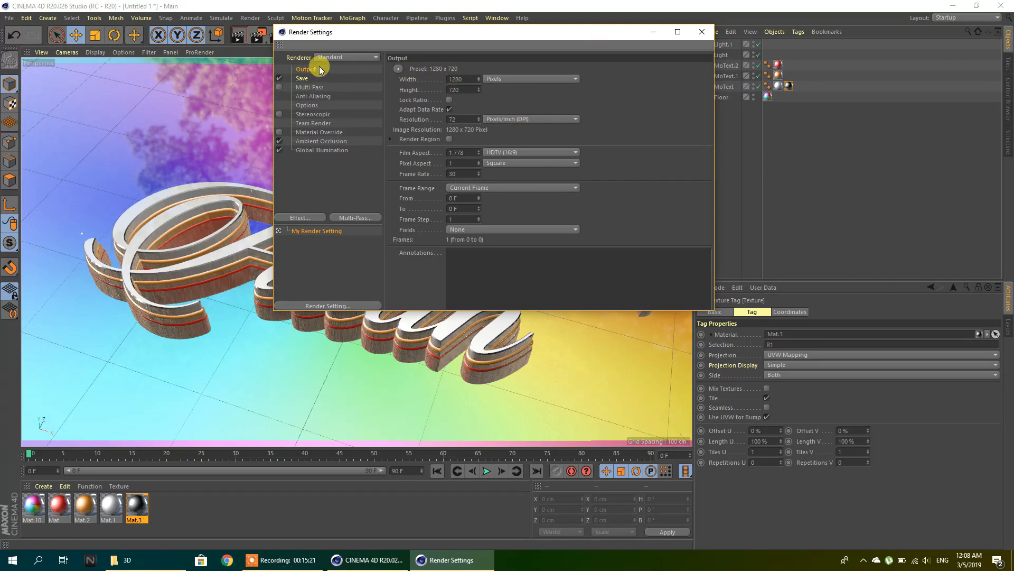
{"action": "left_click", "coordinate": [303, 79]}
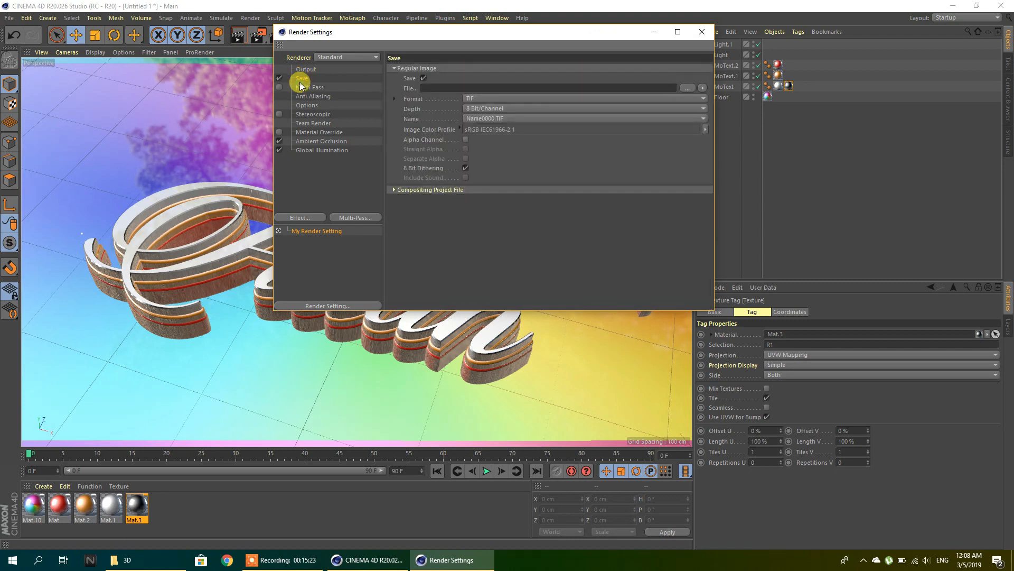
{"action": "left_click", "coordinate": [473, 98]}
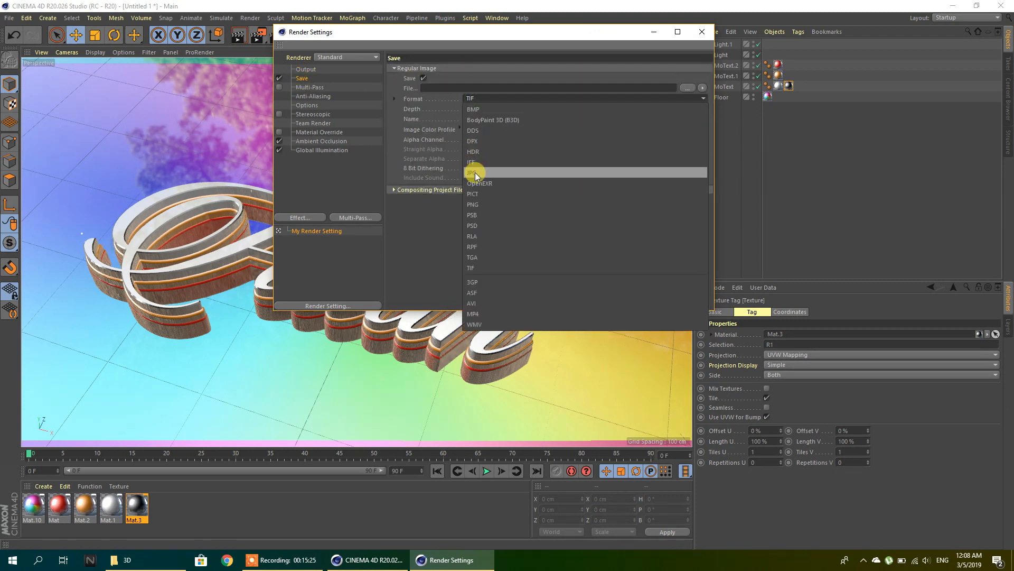
{"action": "left_click", "coordinate": [472, 173]}
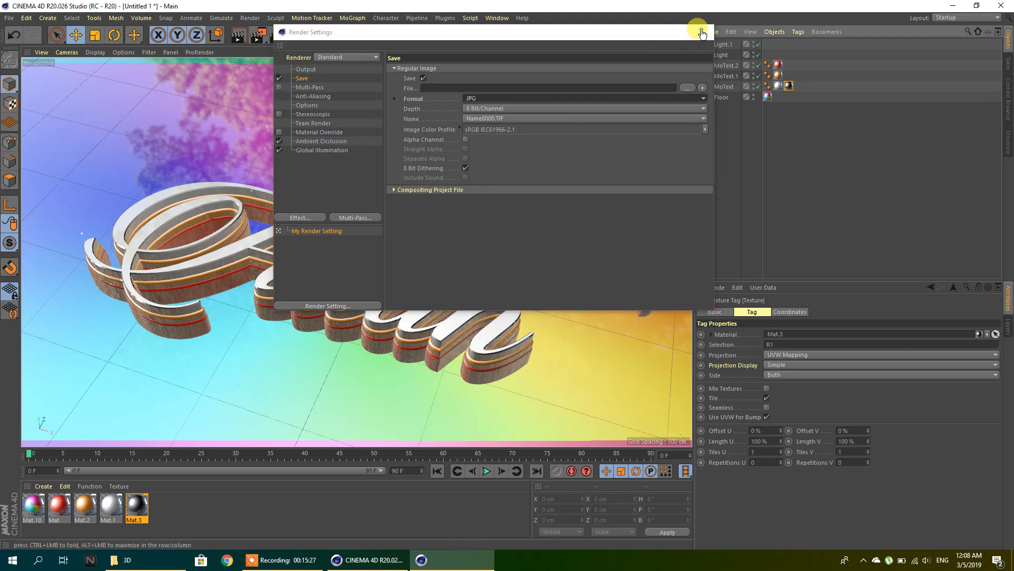
{"action": "left_click", "coordinate": [701, 32]}
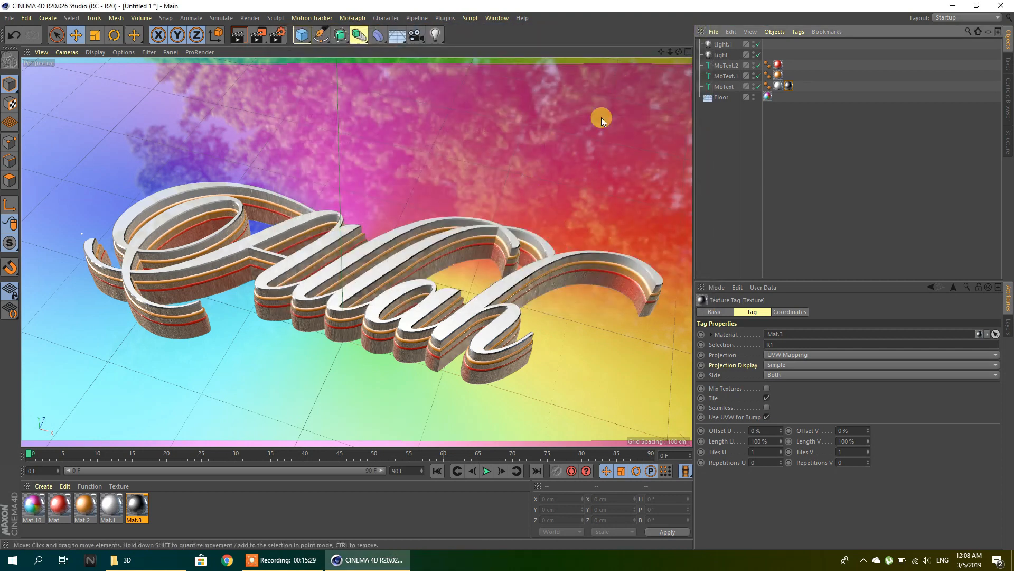
- Reframe the lettering from a steeper, slightly closer perspective angle and render it to the Picture Viewer
{"action": "left_click_drag", "start_coordinate": [680, 50], "coordinate": [638, 53]}
{"action": "left_click", "coordinate": [598, 174]}
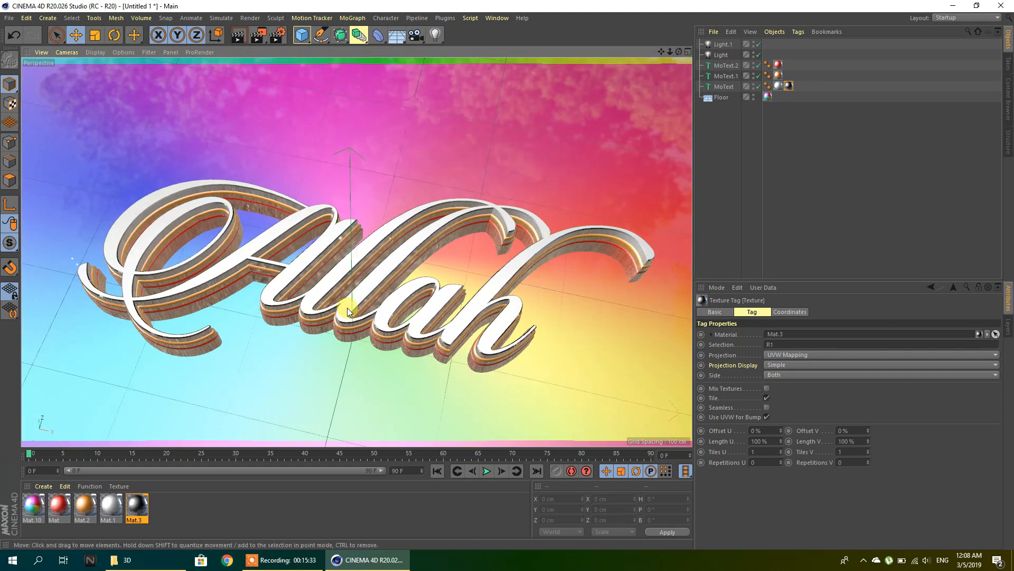
{"action": "scroll", "coordinate": [347, 308], "scroll_direction": "up", "scroll_amount": 1}
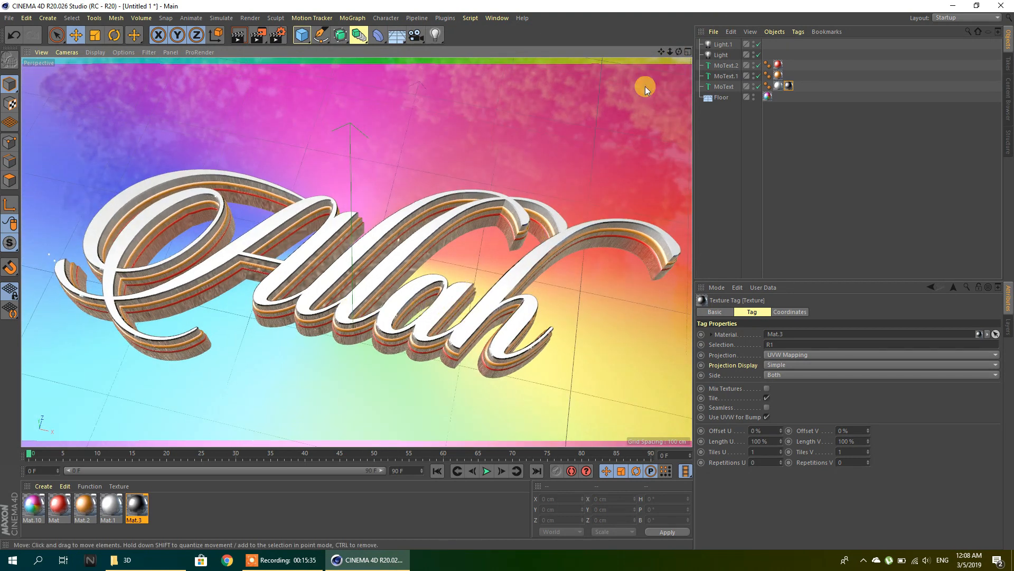
{"action": "left_click_drag", "start_coordinate": [679, 51], "coordinate": [651, 45]}
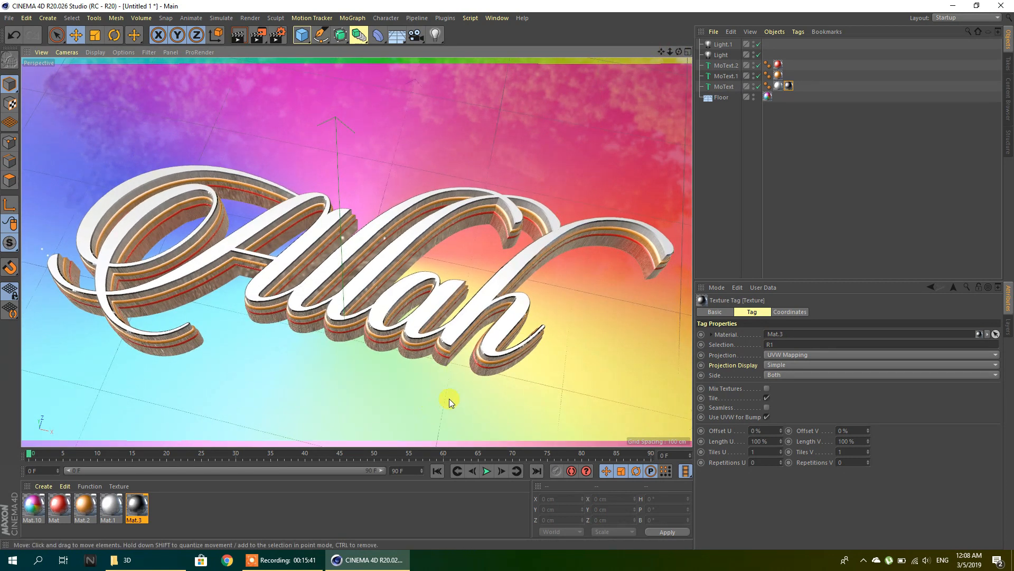
{"action": "left_click", "coordinate": [259, 35]}
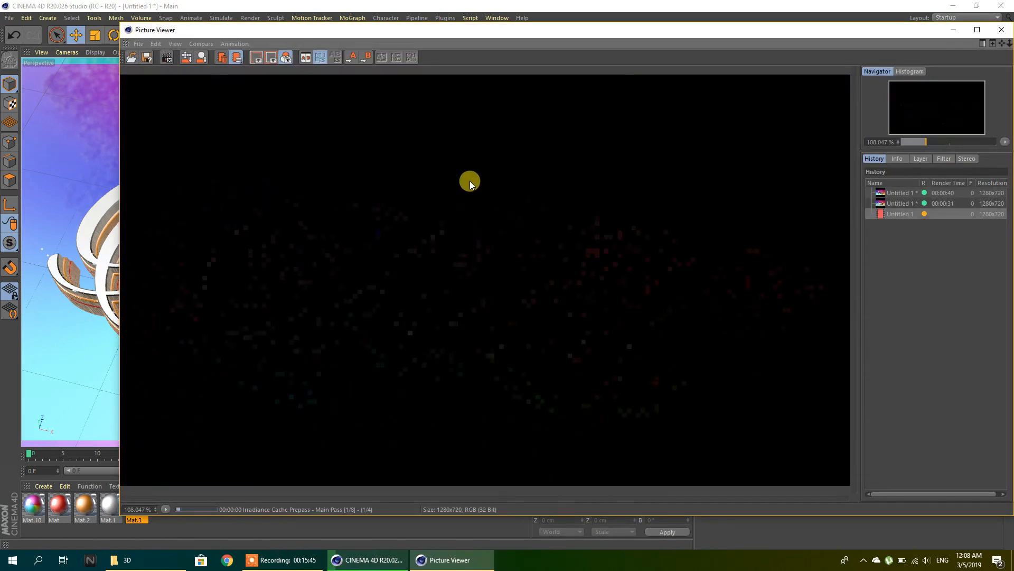
{"action": "left_click", "coordinate": [294, 561]}
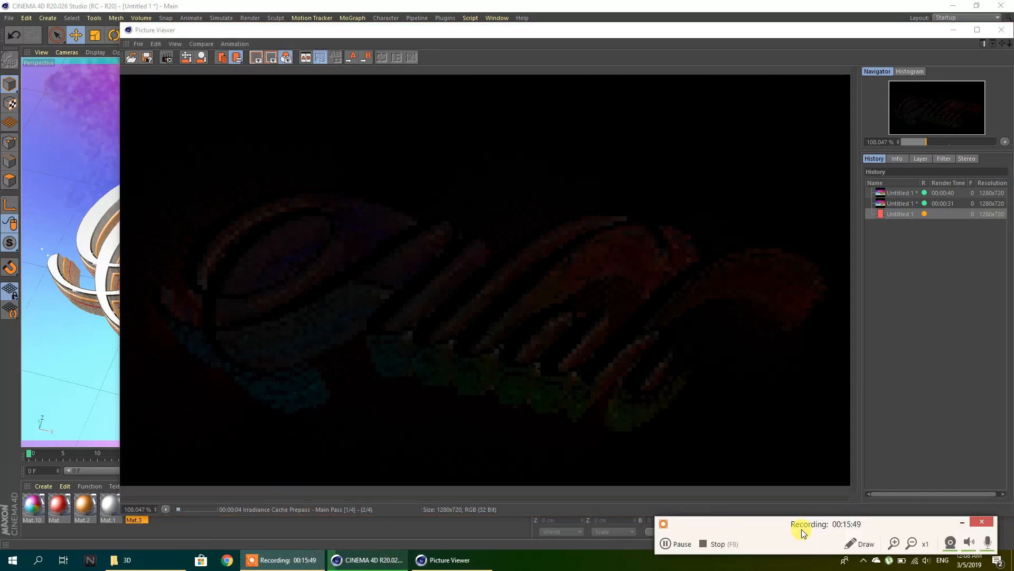
{"action": "left_click", "coordinate": [682, 546]}
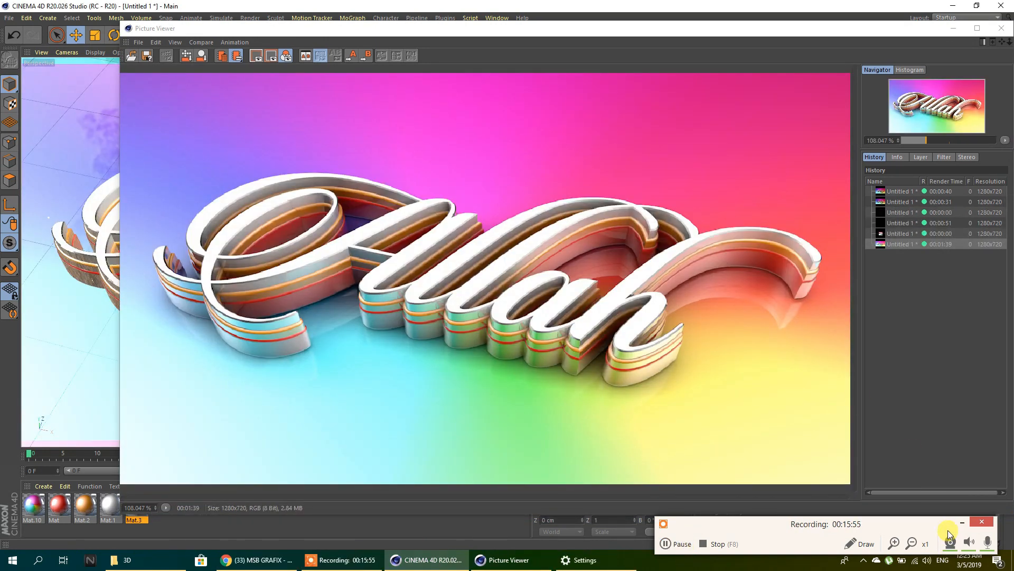
{"action": "left_click", "coordinate": [961, 523]}
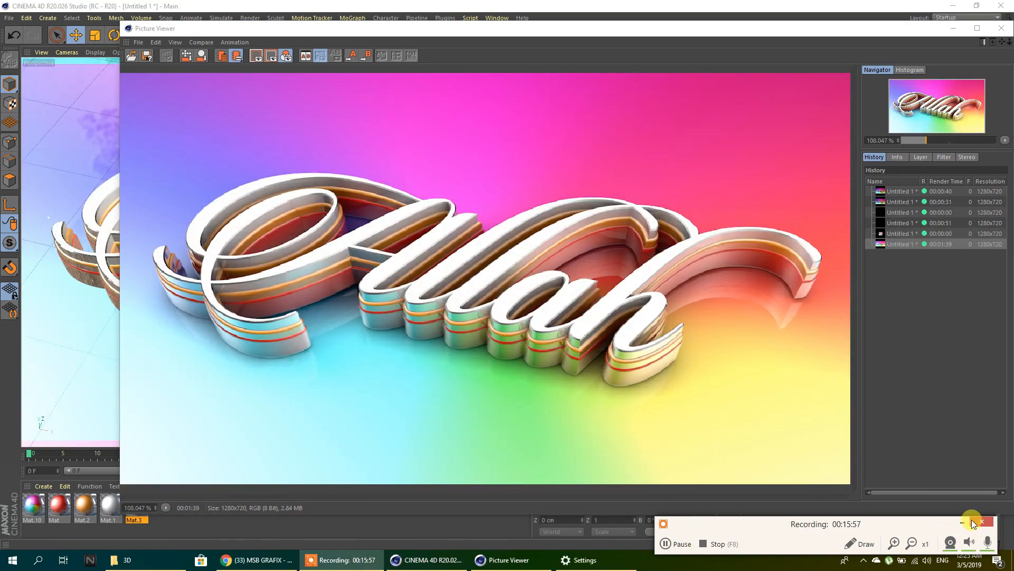
{"action": "left_click", "coordinate": [920, 405]}
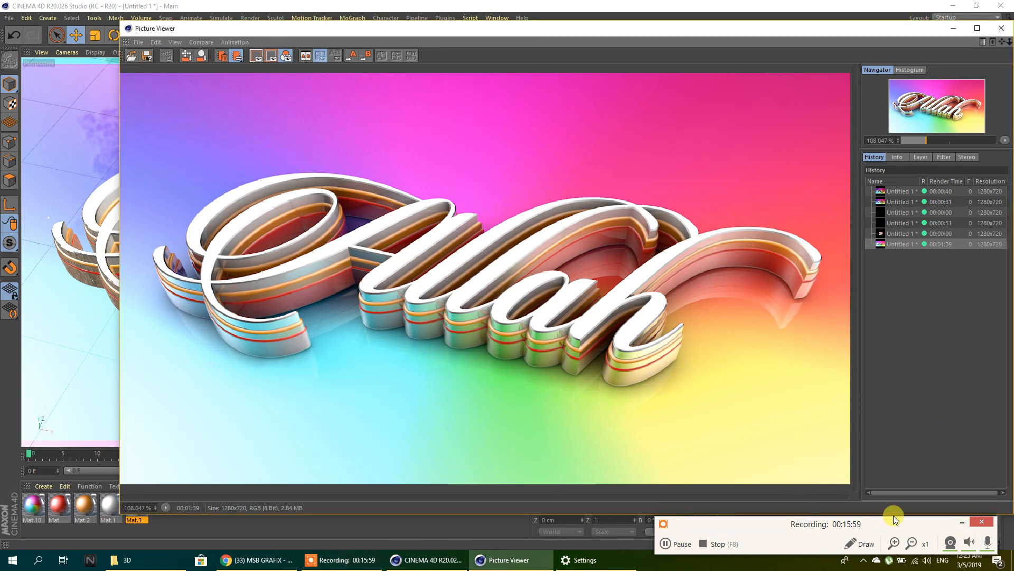
{"action": "left_click", "coordinate": [961, 524]}
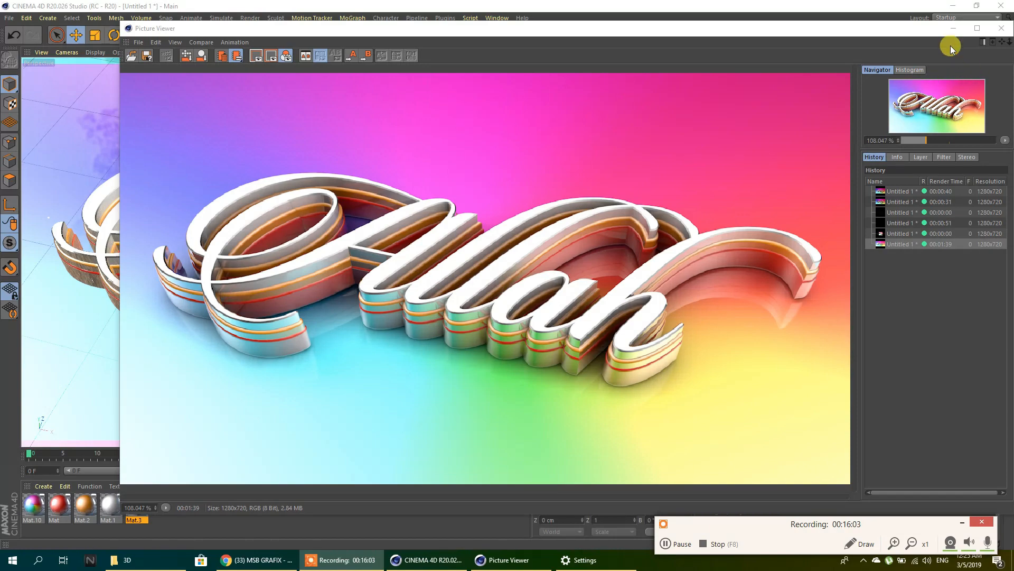
- Close the Bluetooth device dialog and the Windows Settings window, and switch back to Cinema 4D's rendered image
{"action": "left_click", "coordinate": [956, 29]}
{"action": "left_click", "coordinate": [951, 8]}
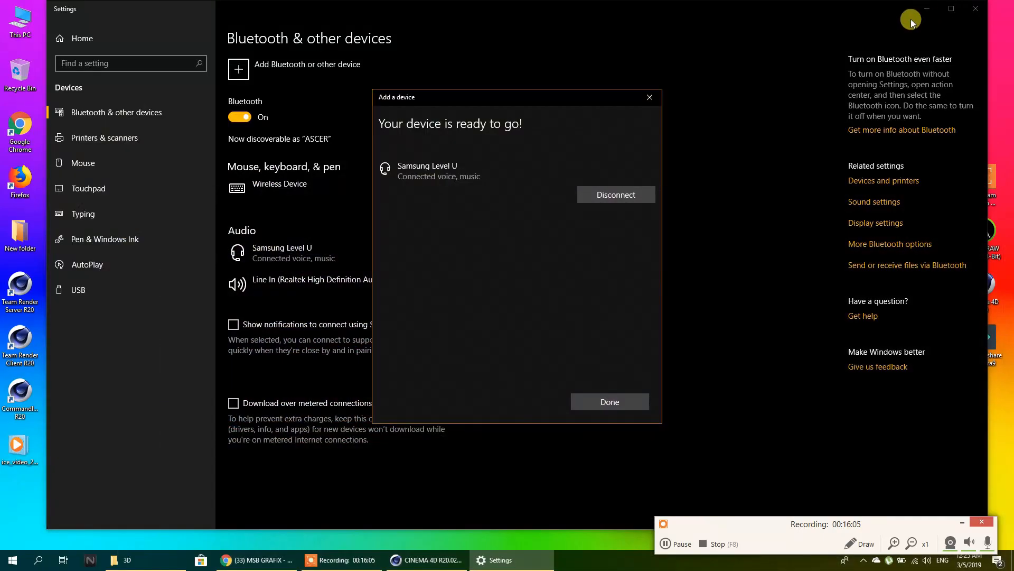
{"action": "left_click", "coordinate": [650, 97]}
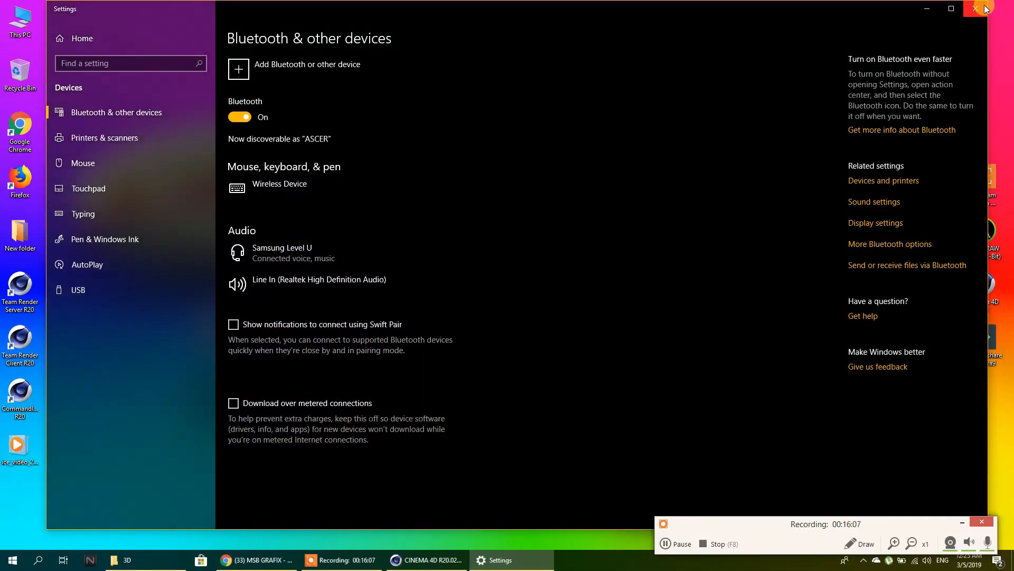
{"action": "left_click", "coordinate": [976, 8]}
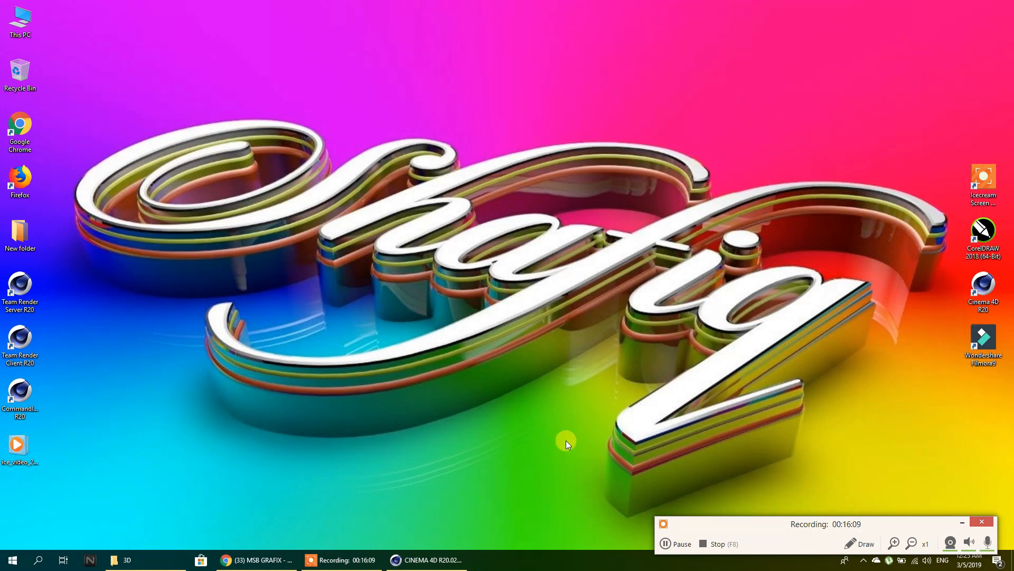
{"action": "left_click", "coordinate": [399, 559]}
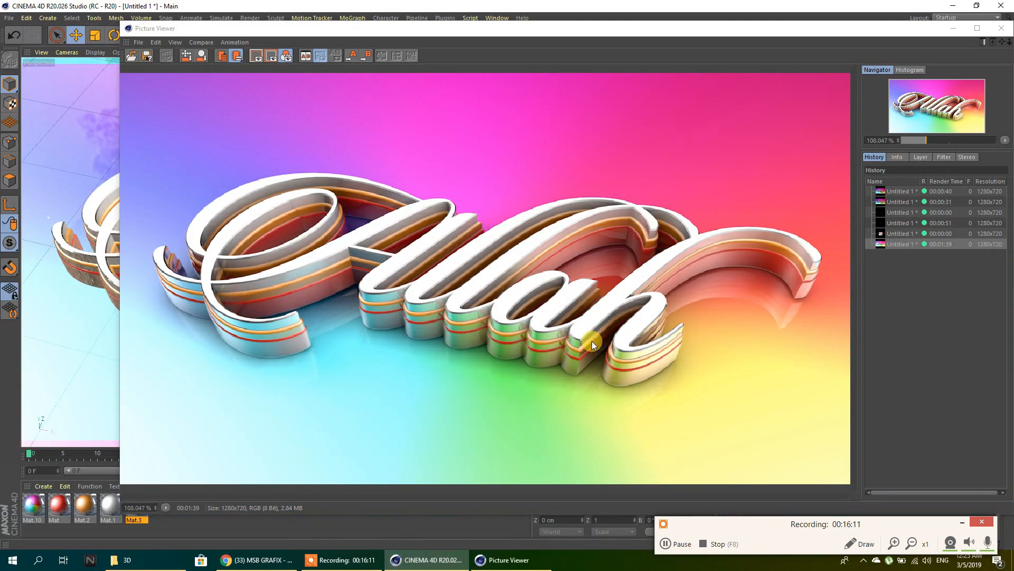
- Save the finished render as a still image named "allah" on New Volume (E:), and close the Picture Viewer
{"action": "left_click", "coordinate": [593, 309]}
{"action": "scroll", "coordinate": [593, 308], "scroll_direction": "down", "scroll_amount": 5}
{"action": "scroll", "coordinate": [593, 308], "scroll_direction": "up", "scroll_amount": 4}
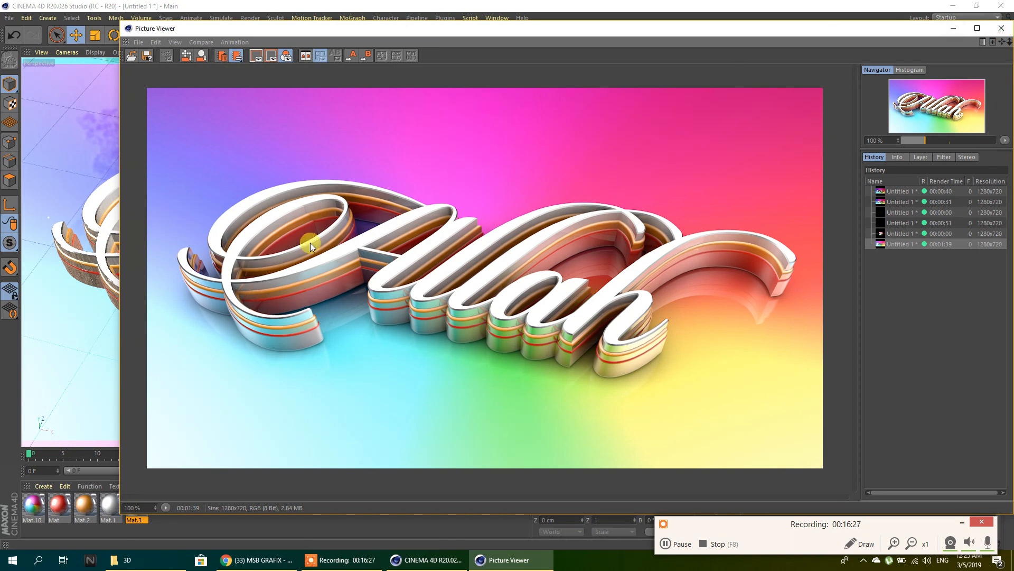
{"action": "left_click", "coordinate": [148, 56]}
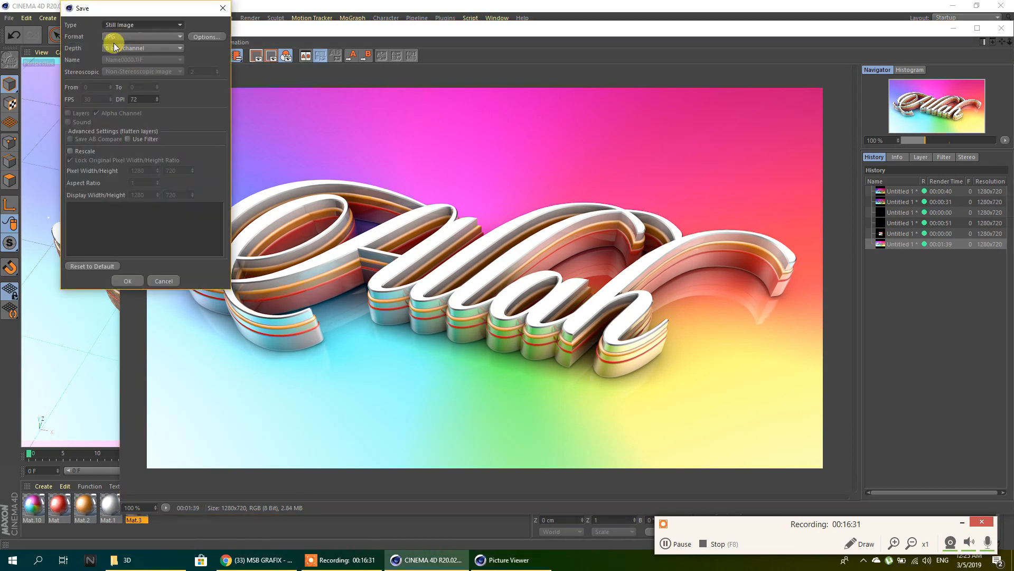
{"action": "left_click", "coordinate": [126, 281]}
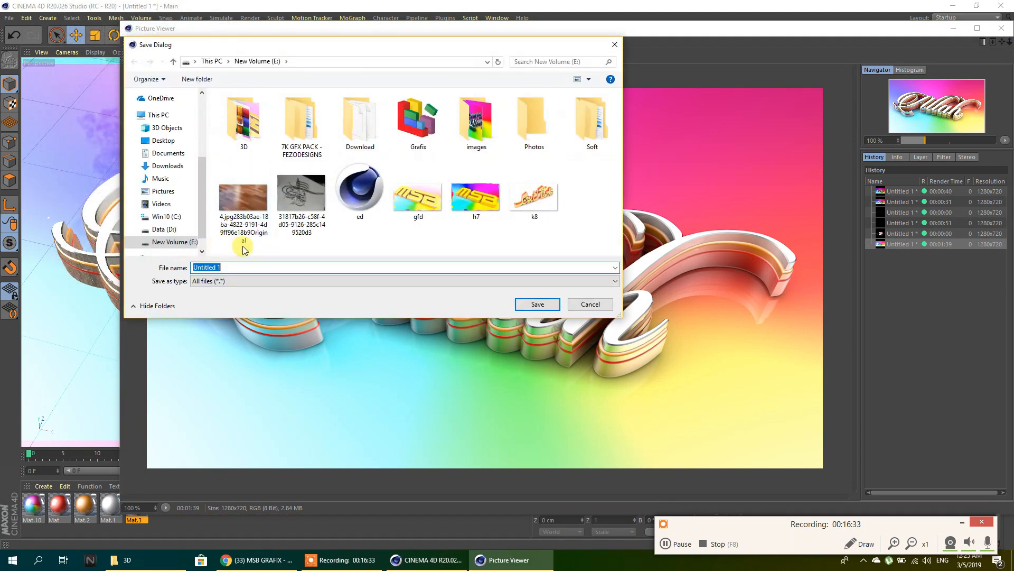
{"action": "type", "text": "allah"}
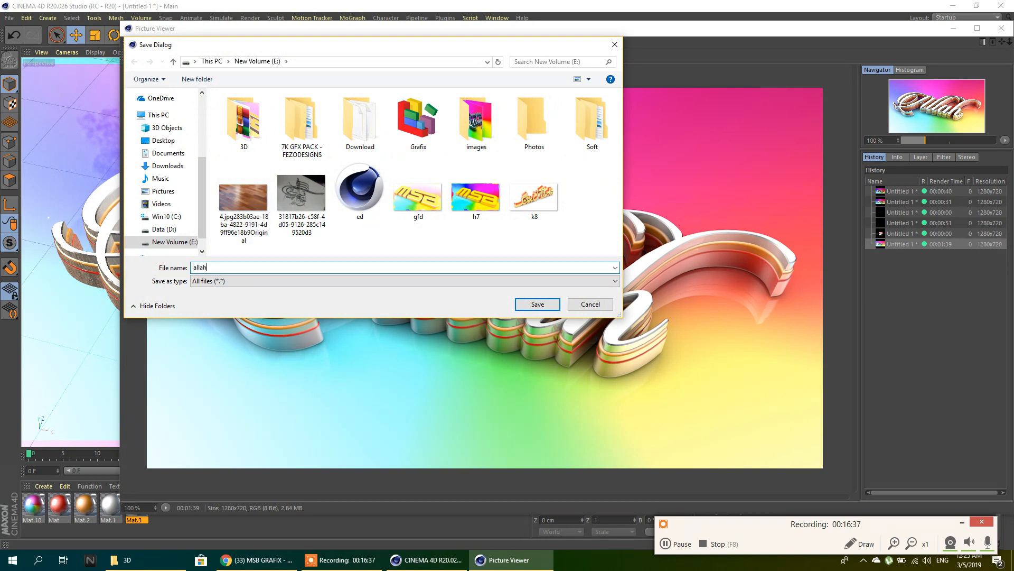
{"action": "left_click", "coordinate": [524, 303]}
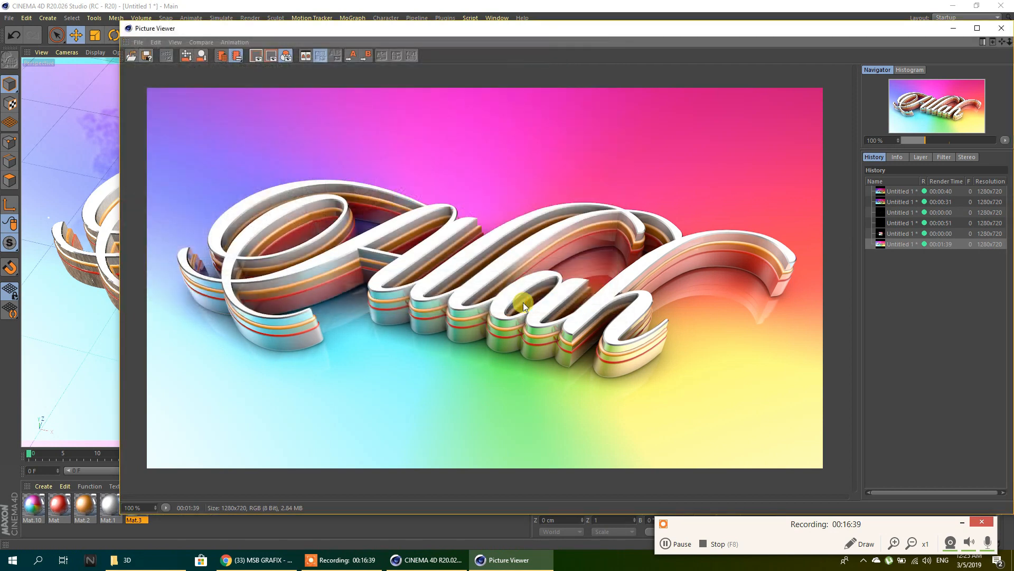
{"action": "left_click", "coordinate": [1002, 32]}
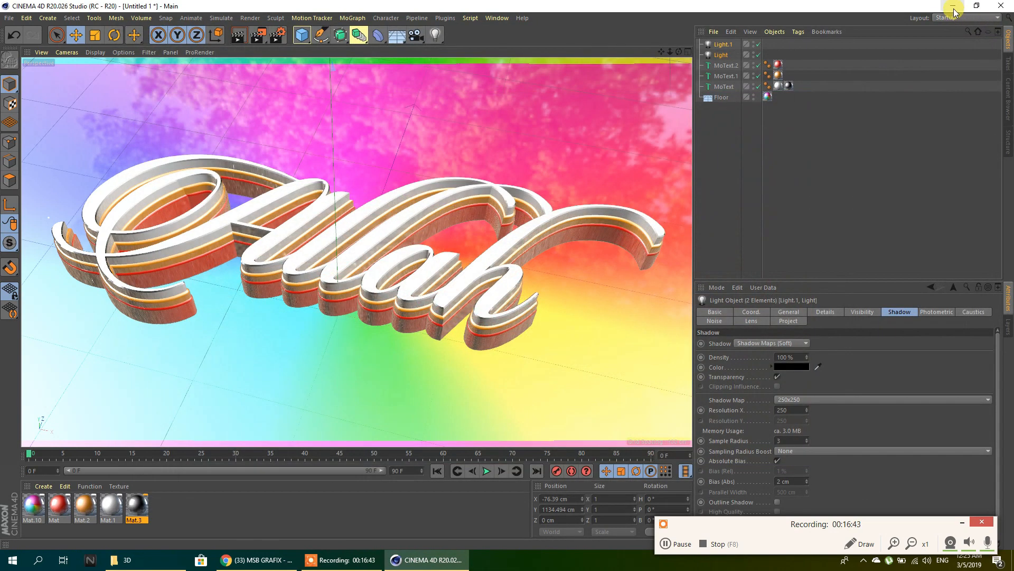